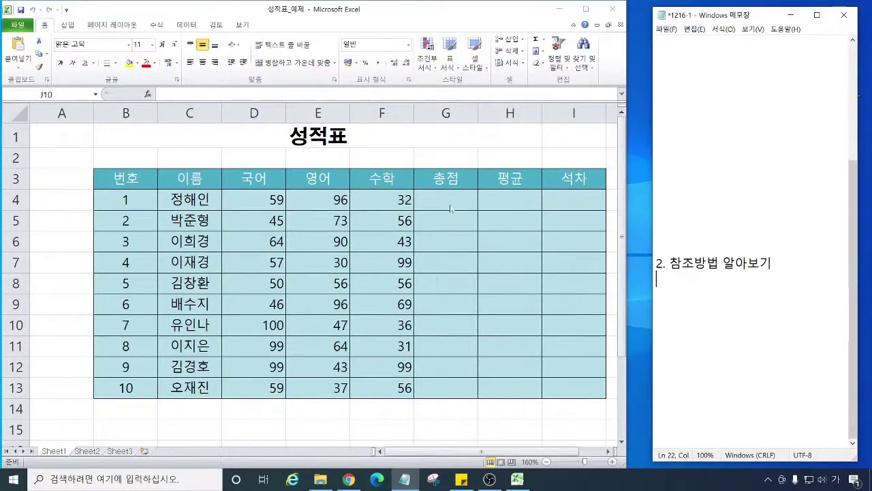
click(450, 203)
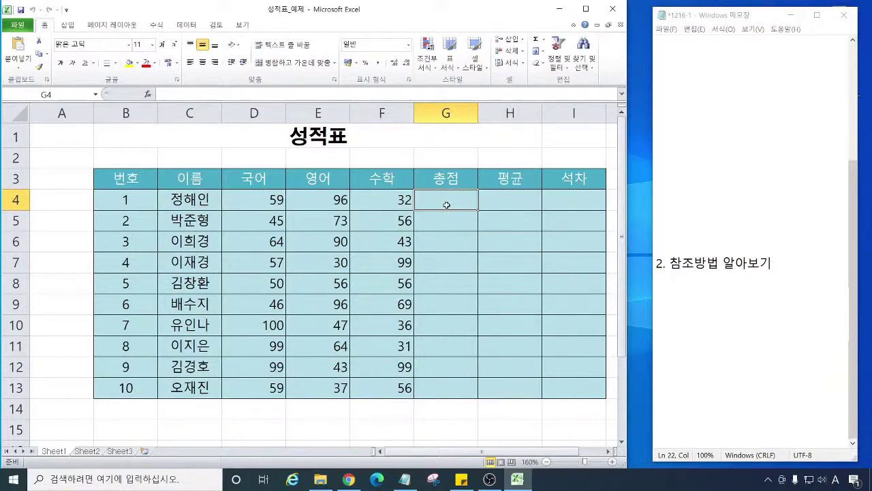
right_click(446, 204)
click(439, 205)
Step: In Notepad, write "인수의 사용방법중 셀주소를 이용할때 구분되는 방식" under the heading "2. 참조방법 알아보기"
click(681, 280)
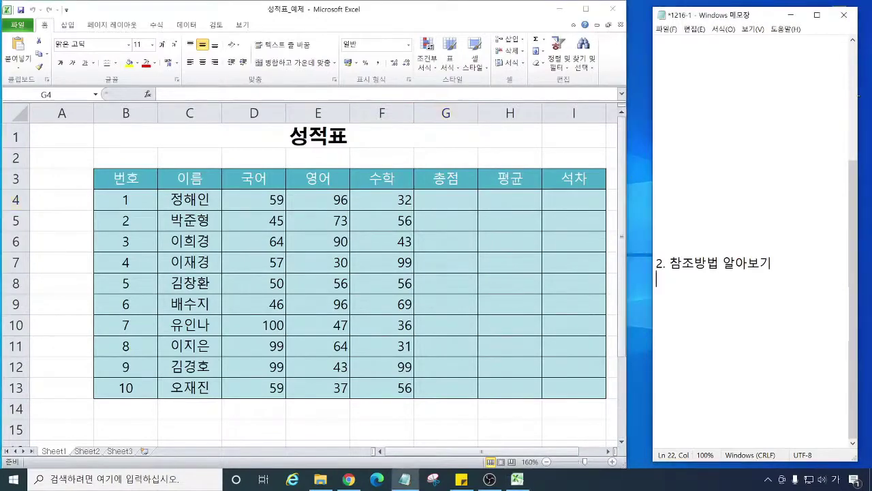
text(인수의 )
text(사용방법주)
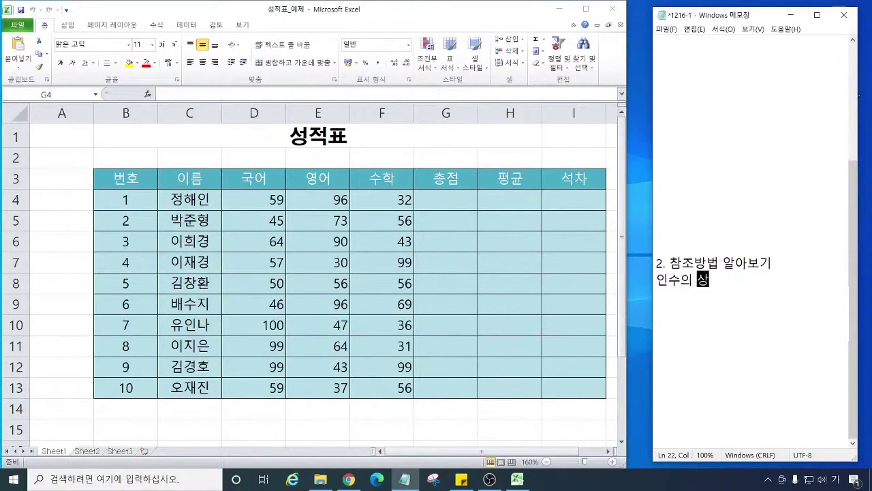
text(ㅇ 셀줏)
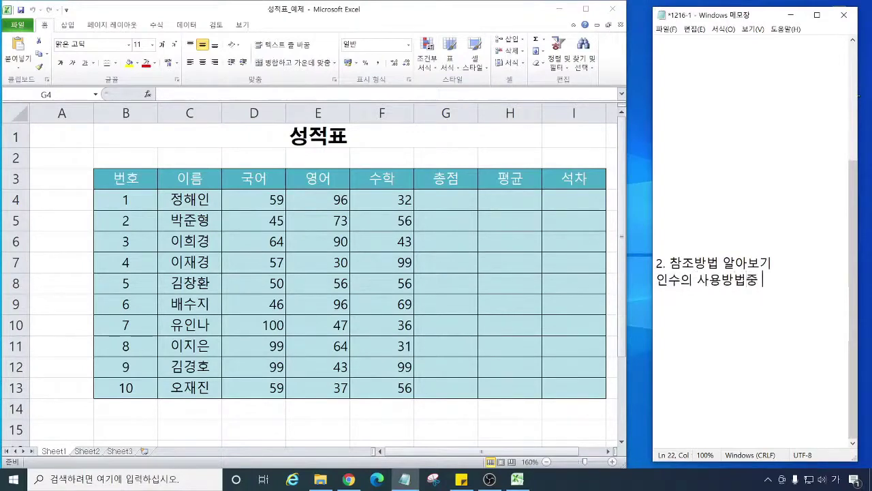
text(ㅗ를 이용할ㄸ)
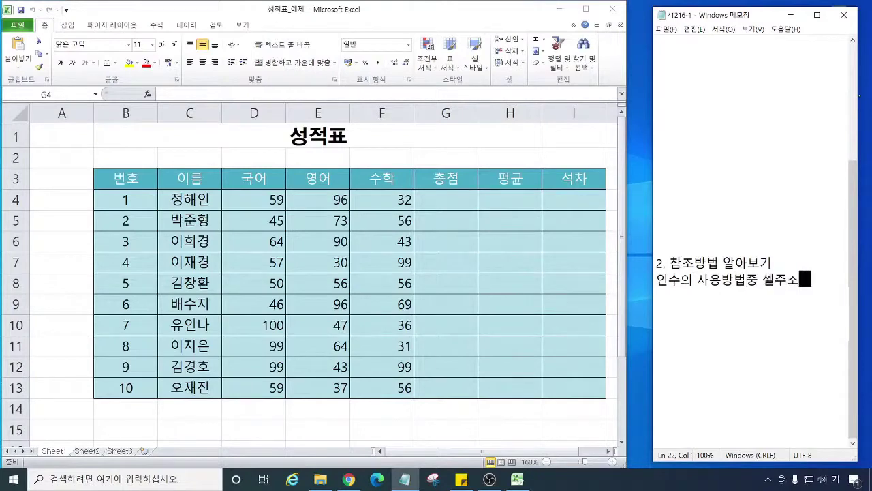
text(ㅐ )
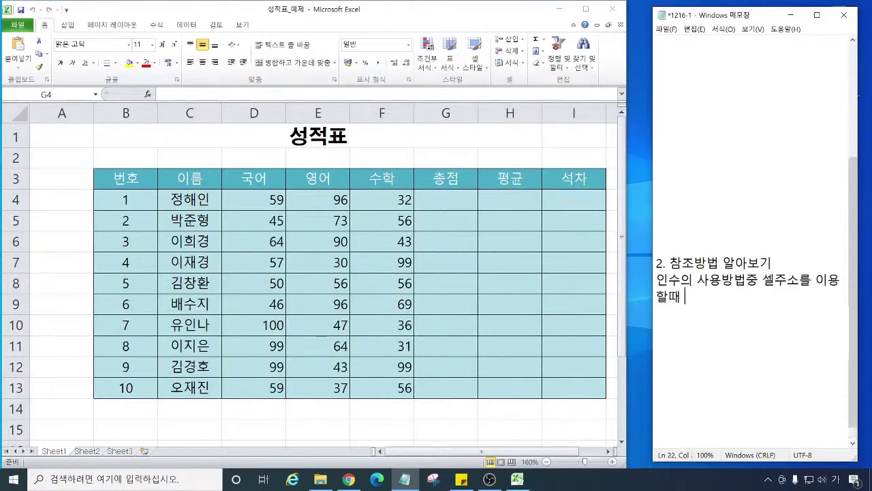
text(ㅂ)
key(BackSpace)
text(구분되는 방)
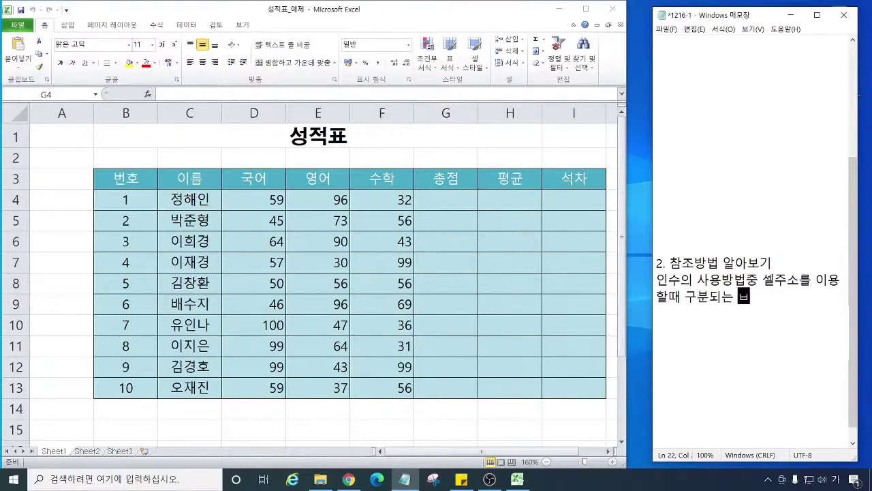
text(식)
Step: Prefix the definition line with a colon and a space, and add new lines after the end of the text
click(656, 279)
text(:)
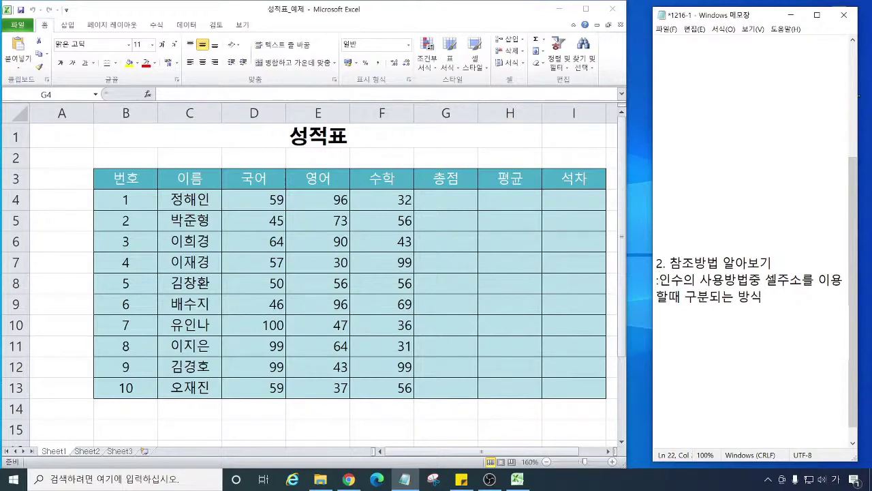
key(ctrl+End)
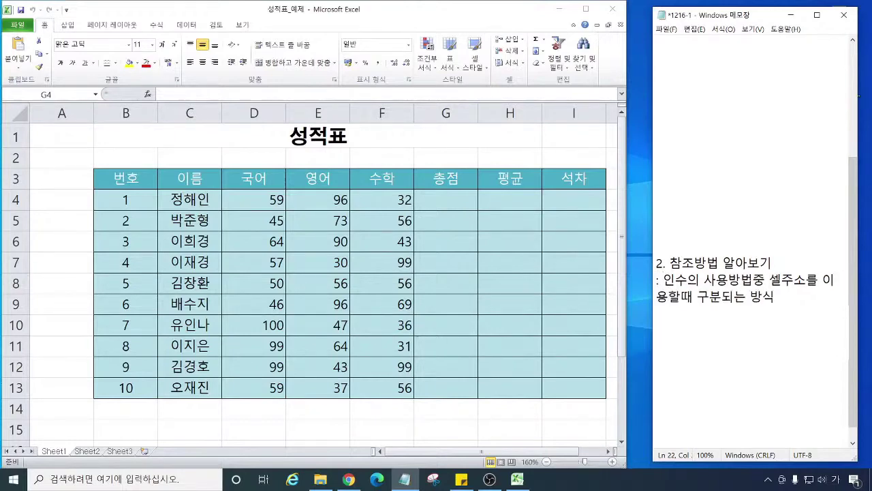
key(Return)
key(Return)
Step: Break the definition before "이용할때" onto an indented second line and highlight the word "인수"
drag(662, 280, 689, 279)
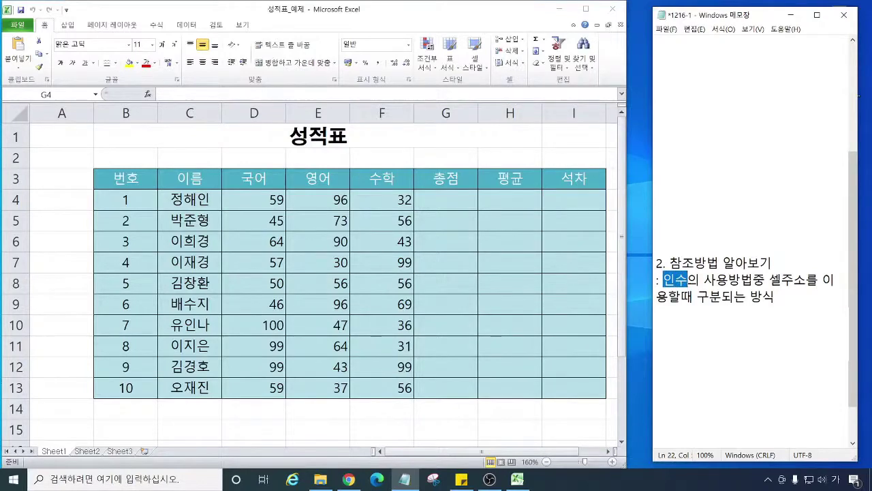
drag(770, 279, 806, 279)
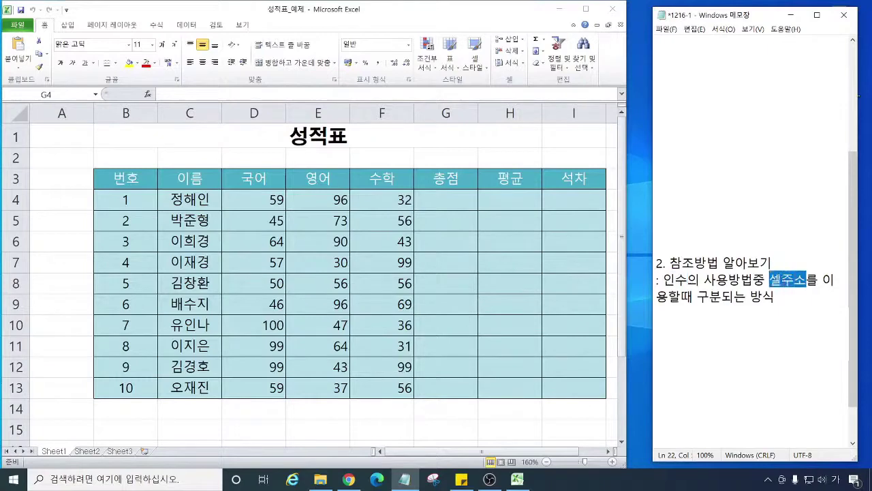
click(818, 280)
key(Return)
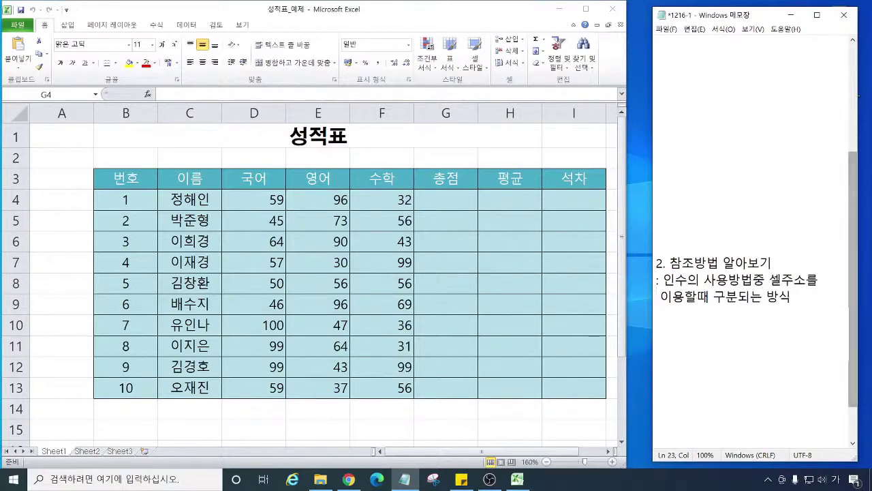
drag(688, 279, 664, 280)
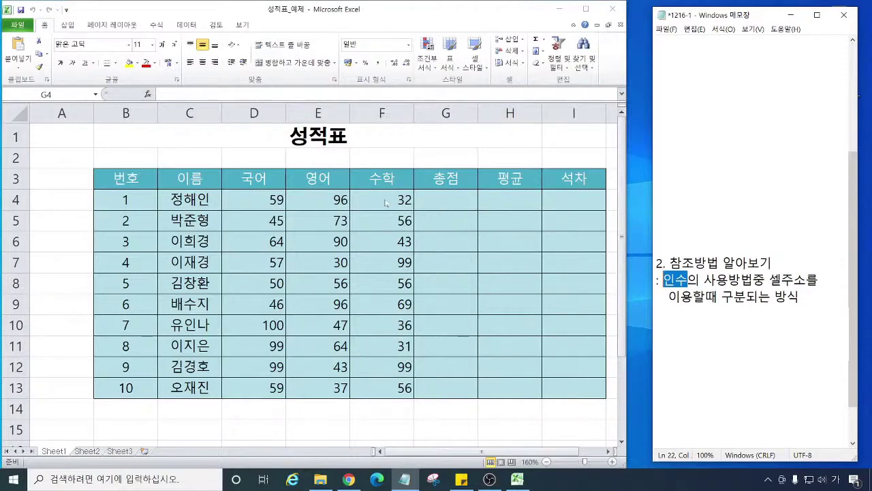
Step: In Excel, enter the constant-value formula =59+96+32 in cell G4 as the first student's total
click(455, 200)
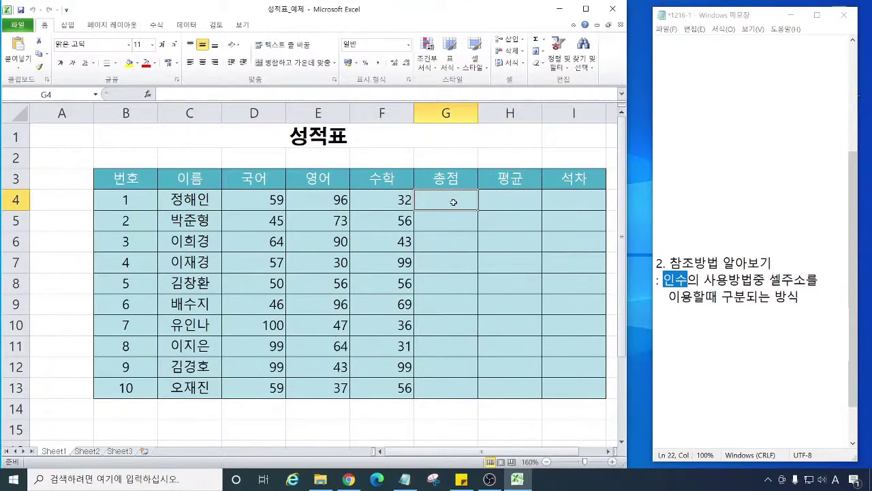
text(=)
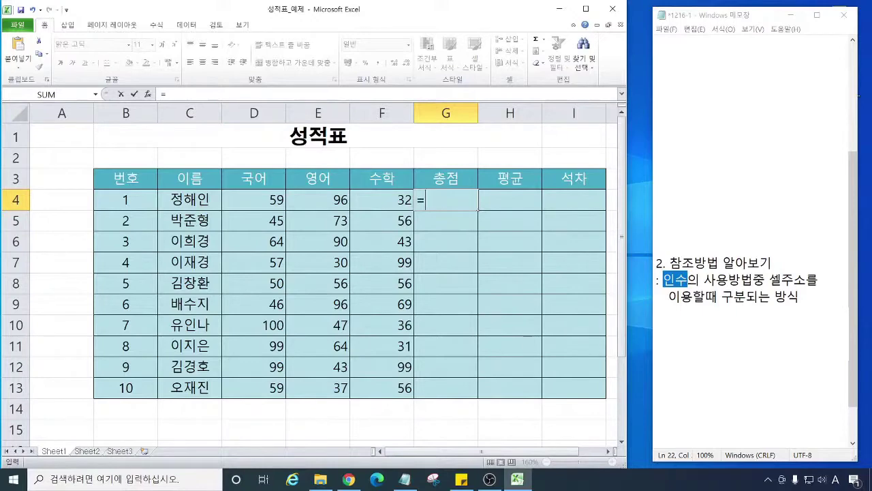
text(59+)
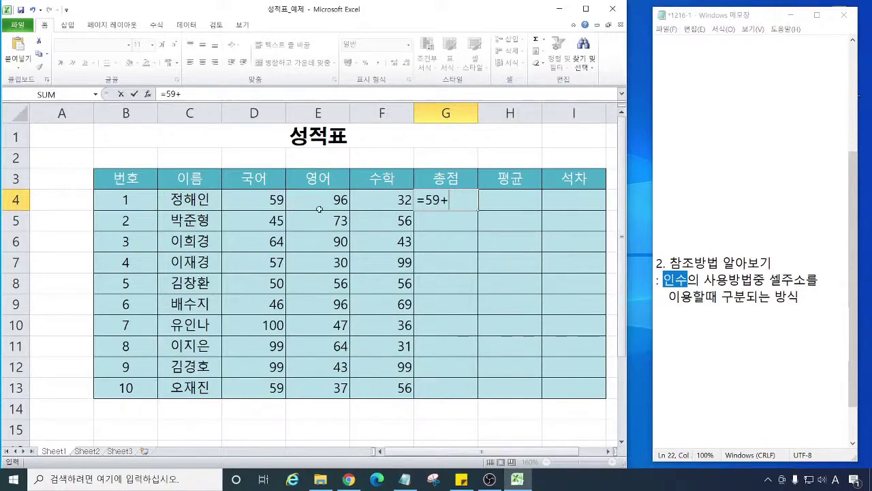
text(96+32)
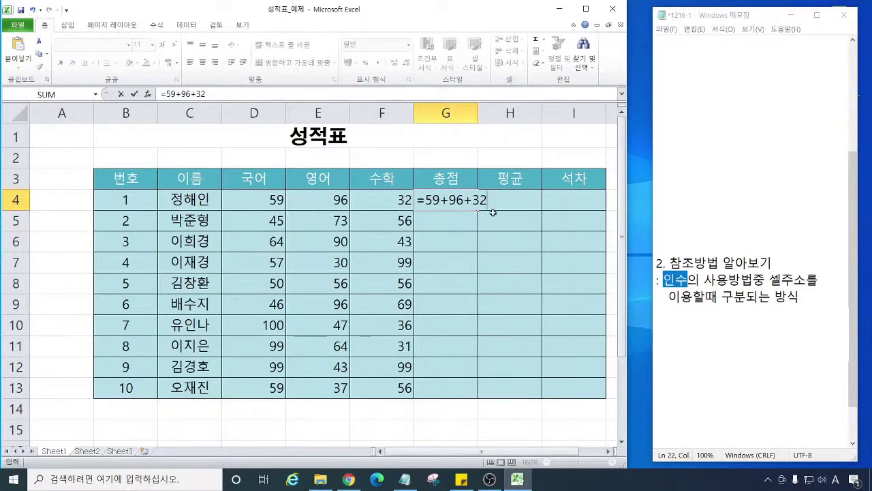
key(Return)
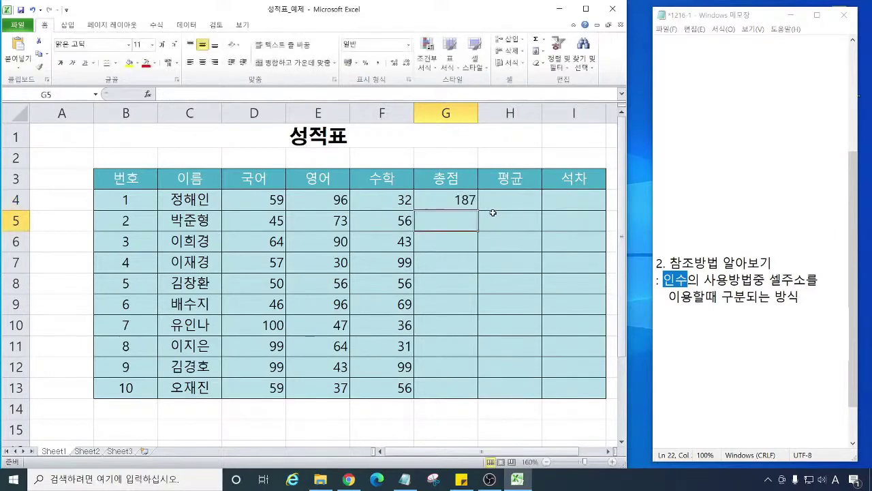
Step: Replace the content of cell G4 with the cell-reference formula =D4+E4+F4
click(453, 200)
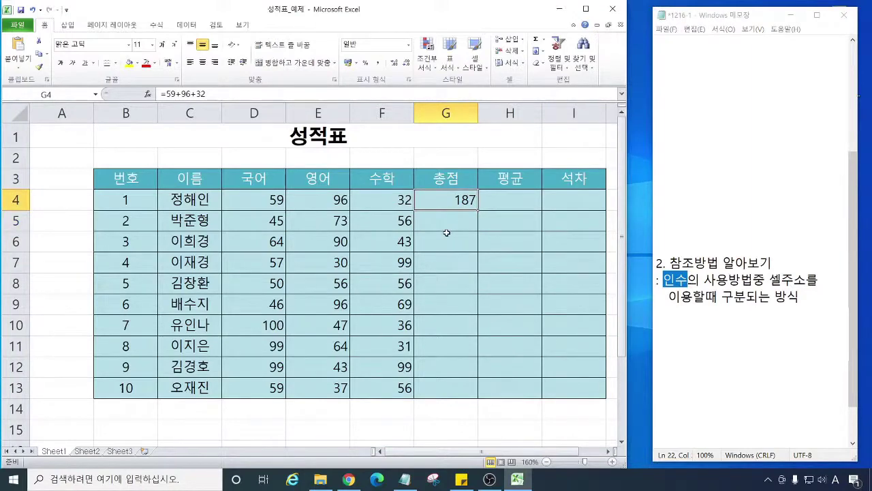
key(Delete)
text(=)
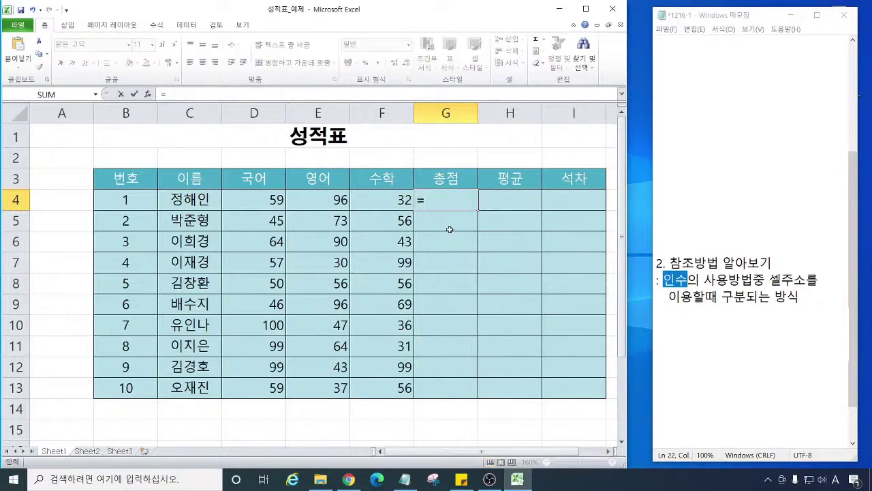
click(257, 201)
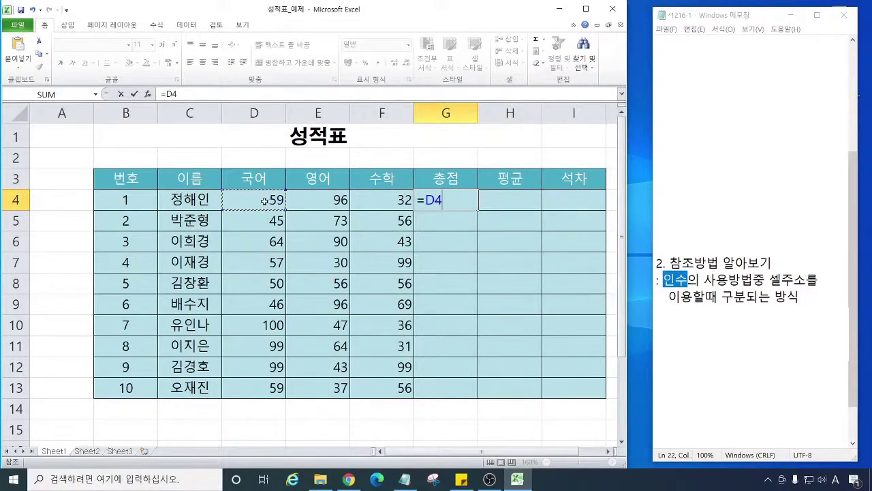
text(+)
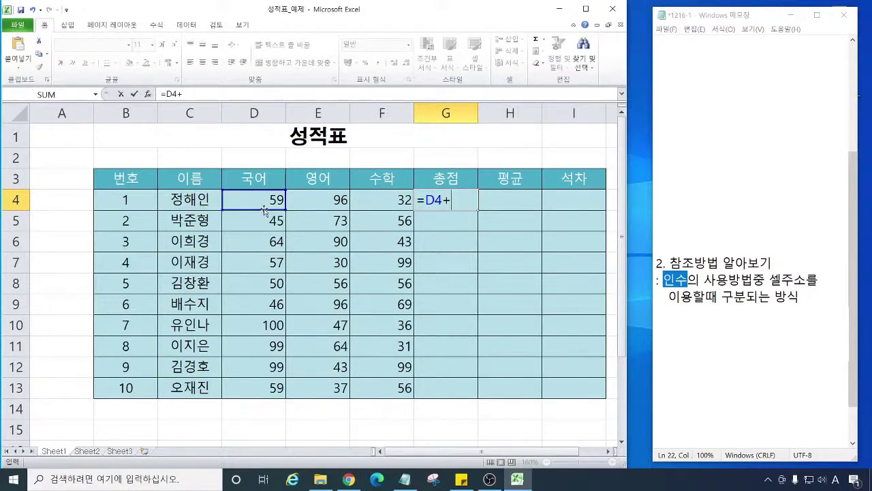
click(330, 202)
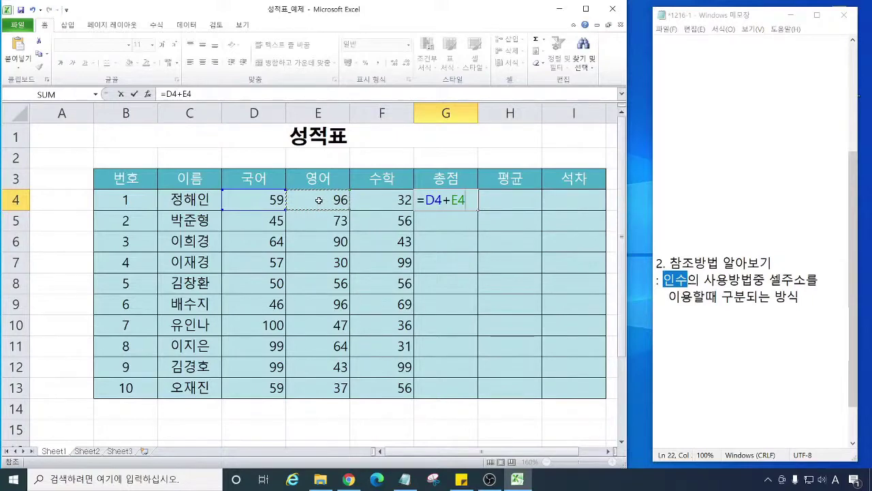
text(+)
click(382, 200)
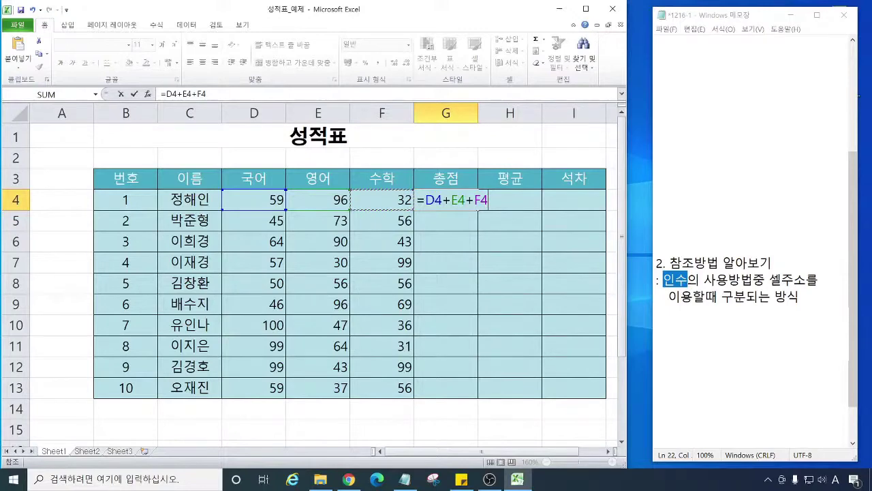
key(Return)
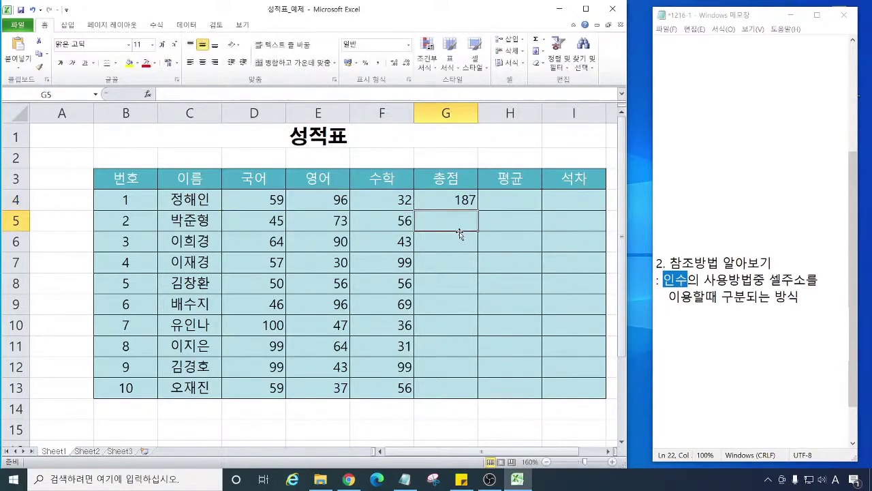
Step: Examine the total formula in G4 and the score cells D4, E4 and F4 that it references
click(440, 202)
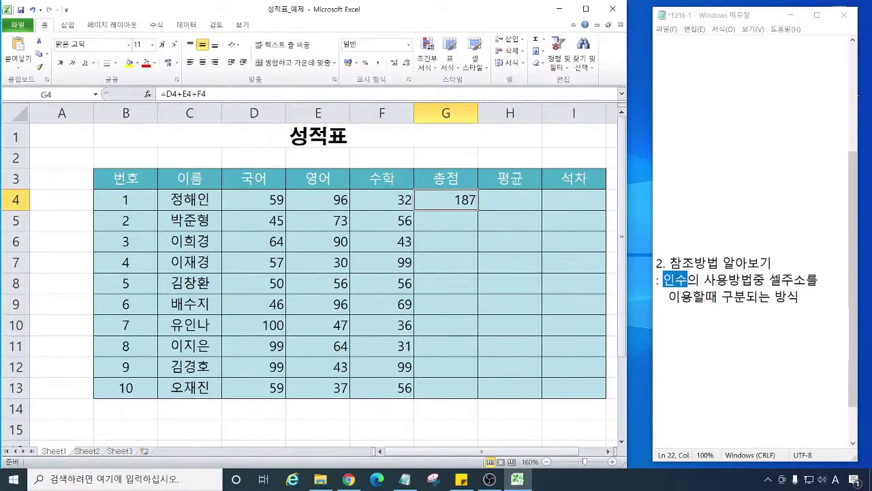
click(859, 95)
click(263, 201)
click(317, 201)
click(380, 205)
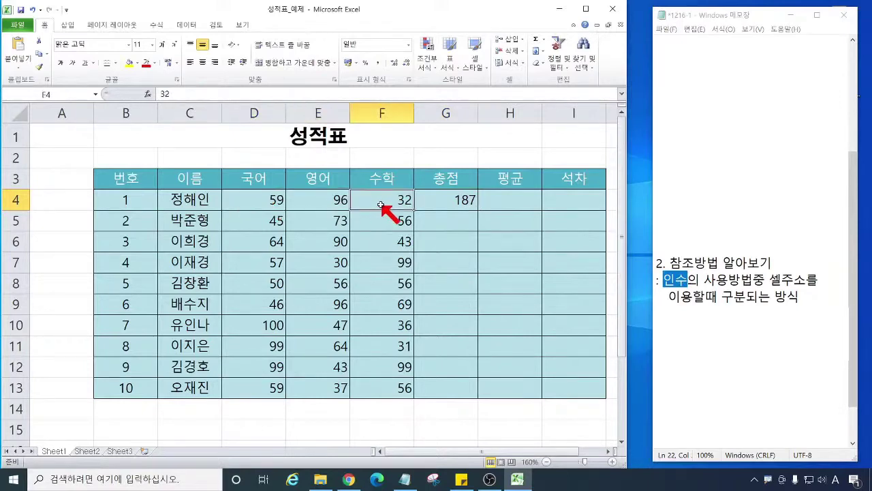
click(263, 201)
click(326, 203)
click(408, 202)
click(457, 204)
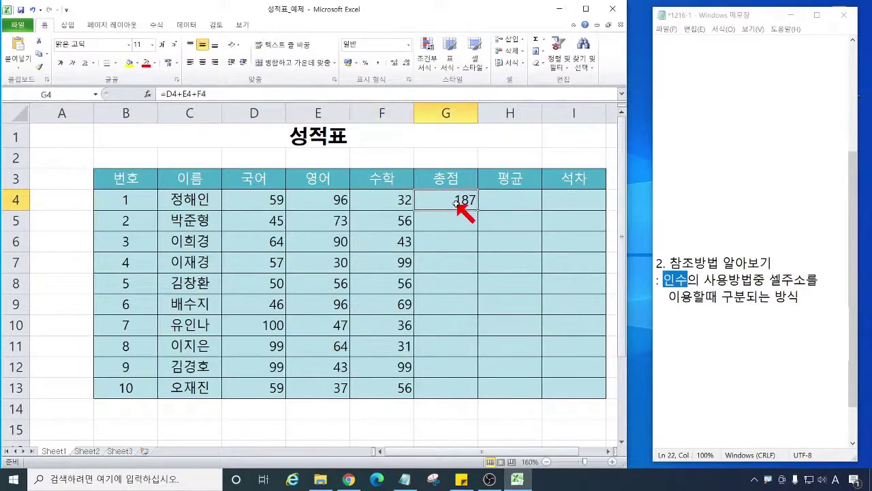
drag(166, 94, 191, 94)
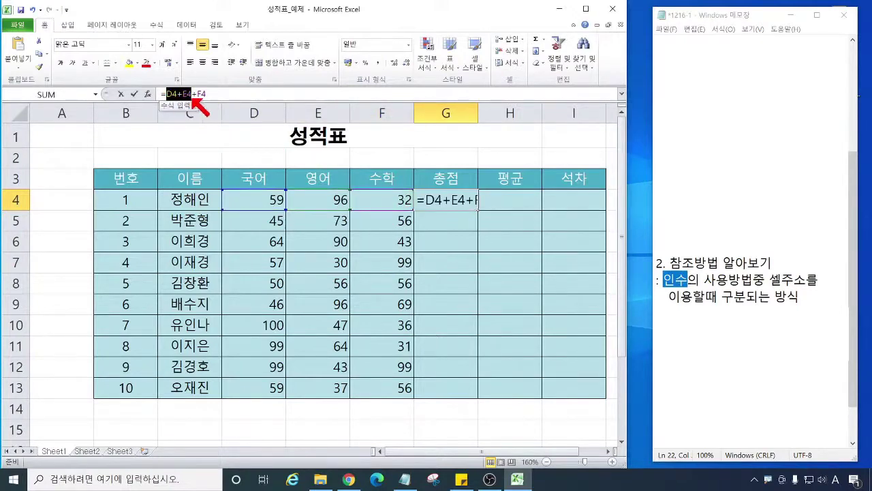
click(227, 97)
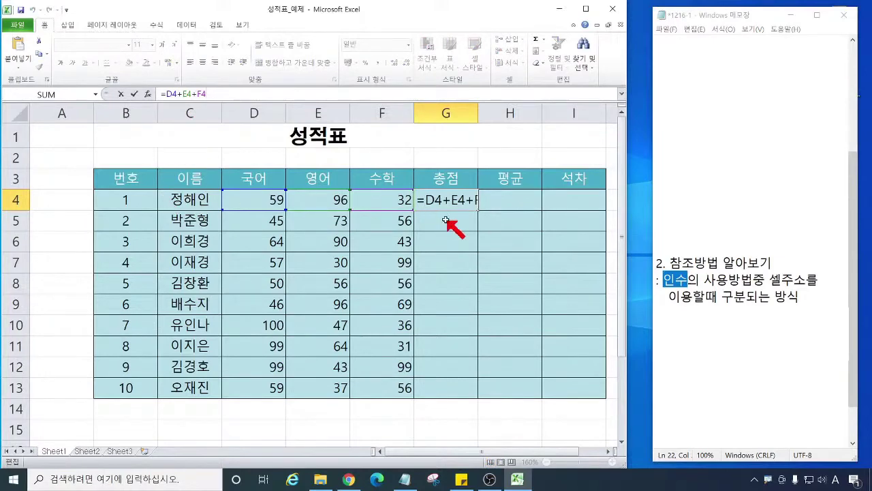
key(ctrl+Return)
Step: In Notepad, list "1) 상대참조", "2) 절대참조" and "3) 혼합참조" on separate lines below the definition
click(708, 308)
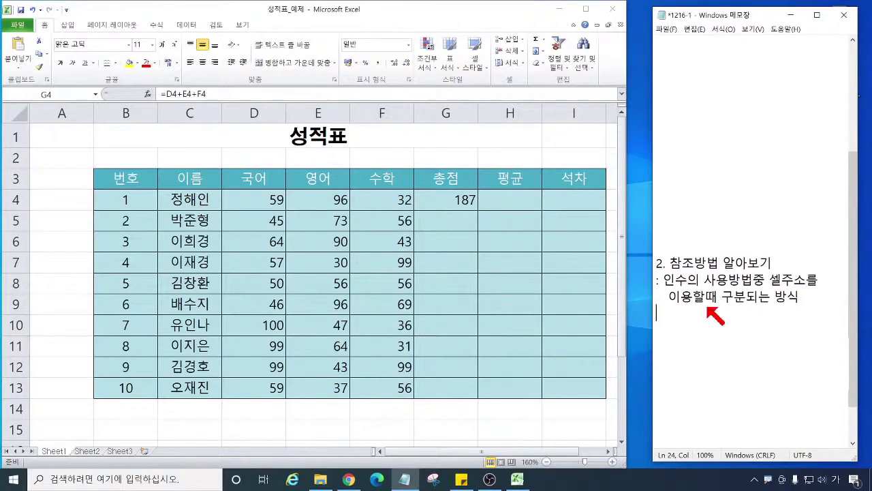
text(1) 상대)
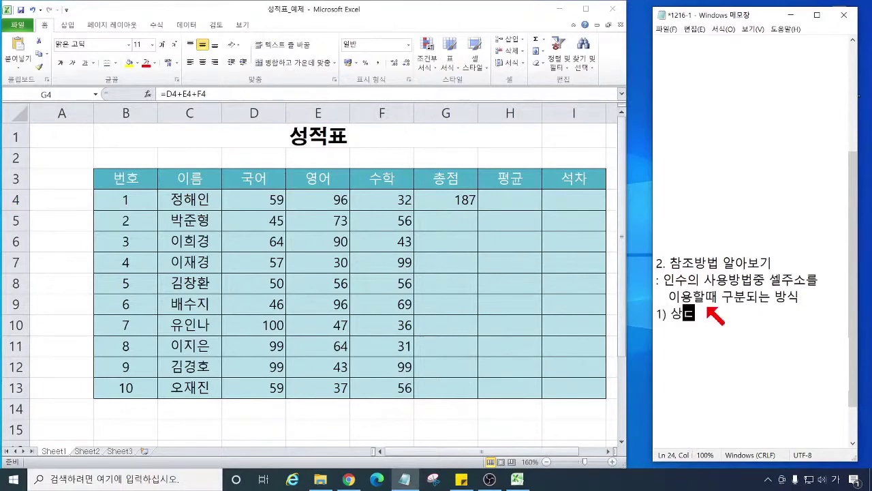
text(참)
key(Return)
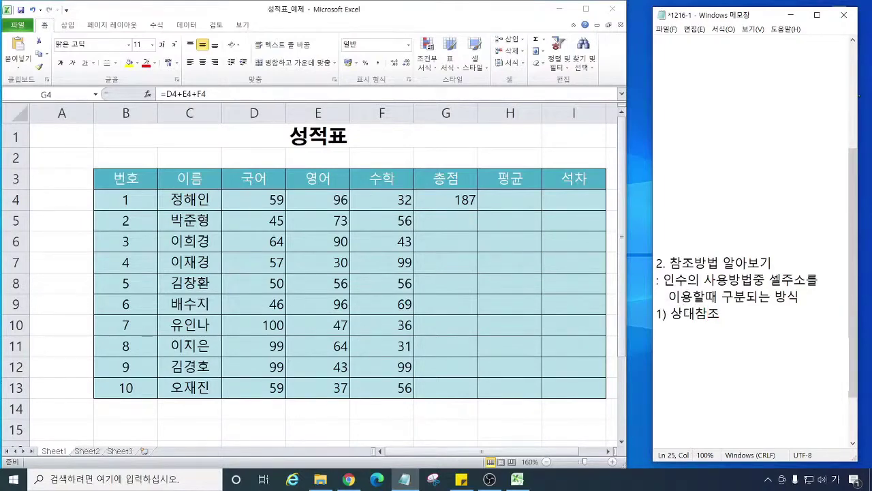
text(2) 절대참조)
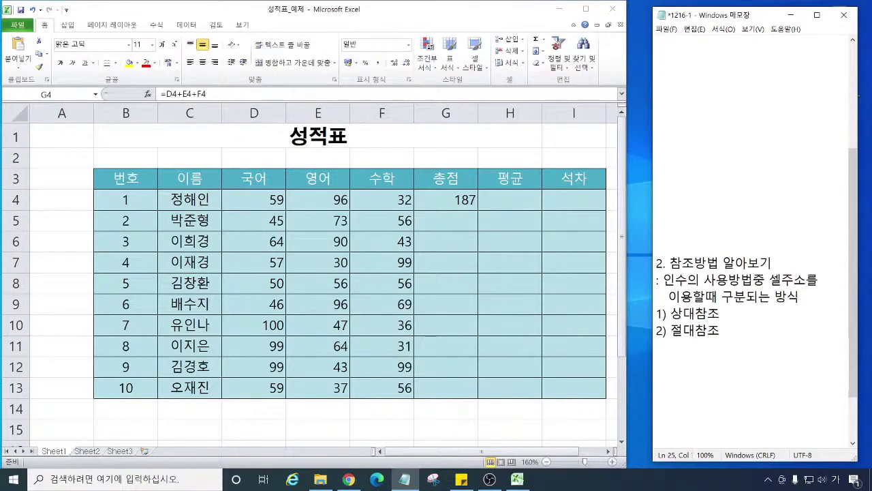
key(Return)
text(3))
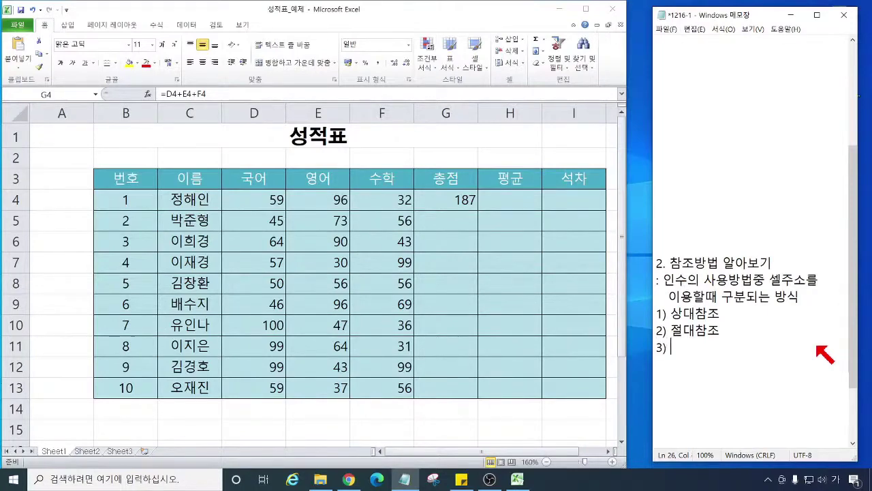
text( 혼합차)
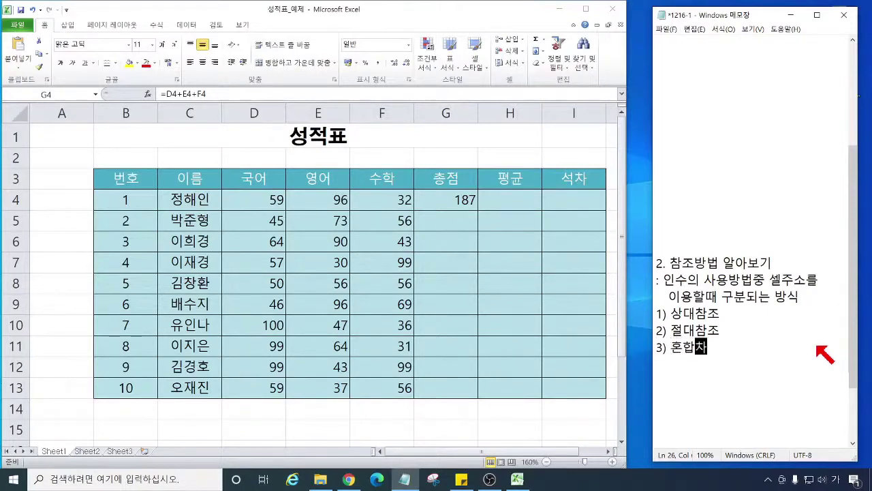
text(참조)
Step: Insert the note "* 수식을 자동채우기할때 참조방식 구분해서 사용" between the definition and the list of reference types
key(Up)
key(Up)
key(End)
key(Return)
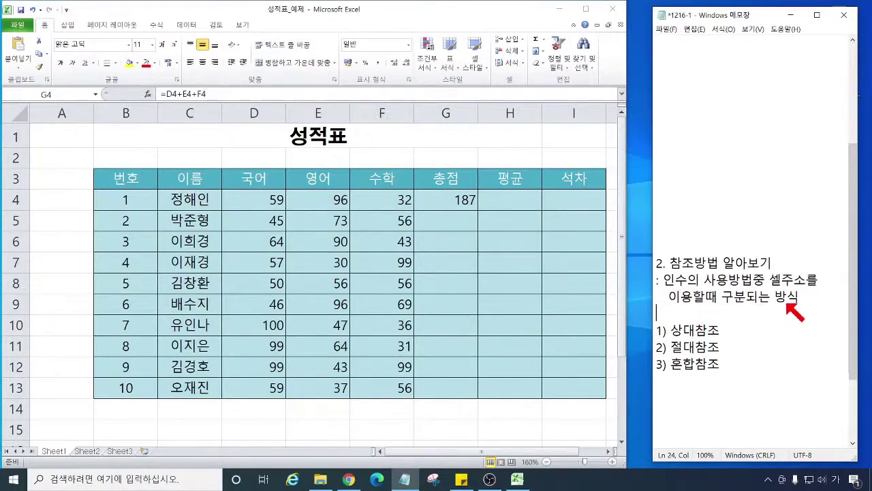
text(* 수식을 자동채우깅할때 참)
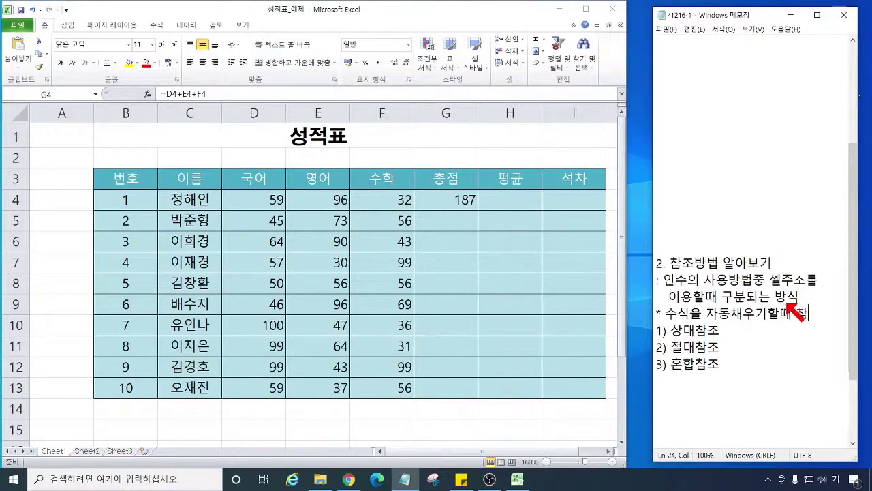
text(조방식 구분)
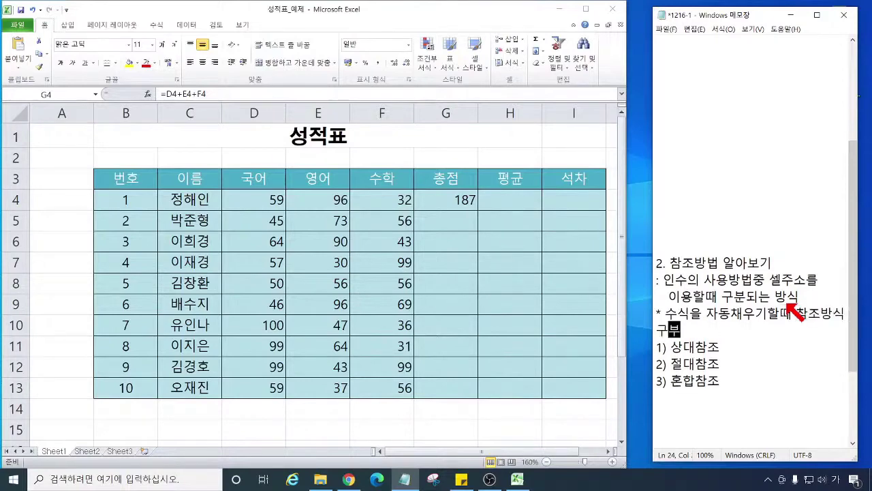
text(해서 상)
text(용)
key(Up)
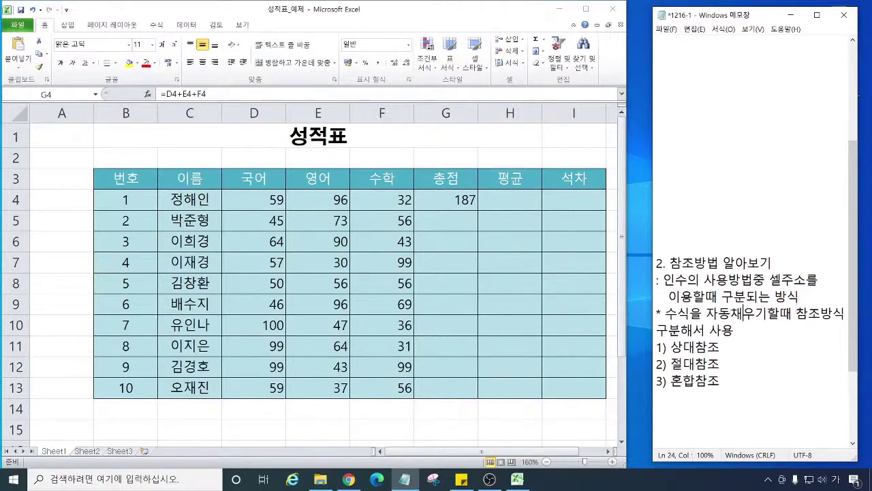
click(769, 315)
Step: In Excel, examine the total formula in G4 with its score cells D4:F4, relating it to the 상대참조 entry in the Notepad notes
click(448, 199)
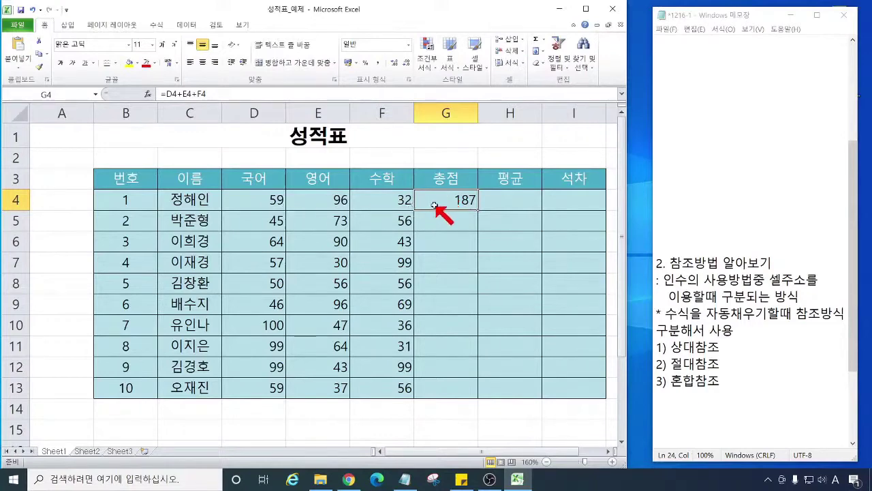
drag(252, 204, 418, 199)
click(453, 199)
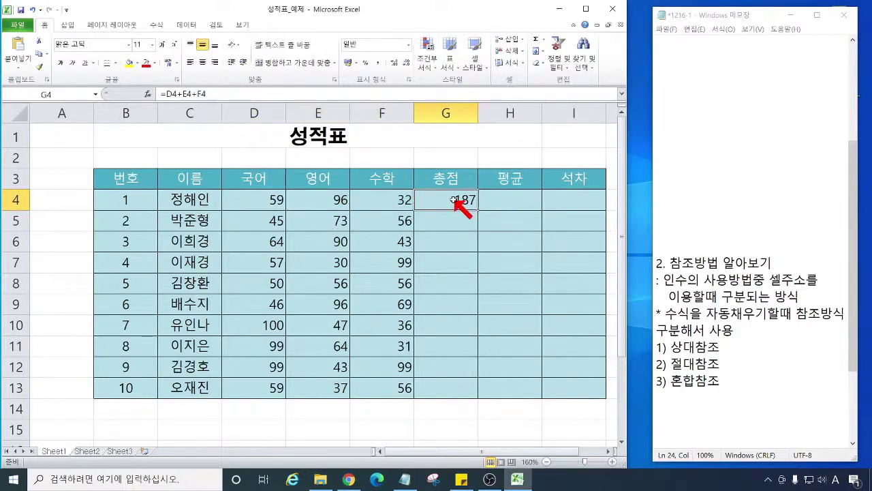
click(456, 225)
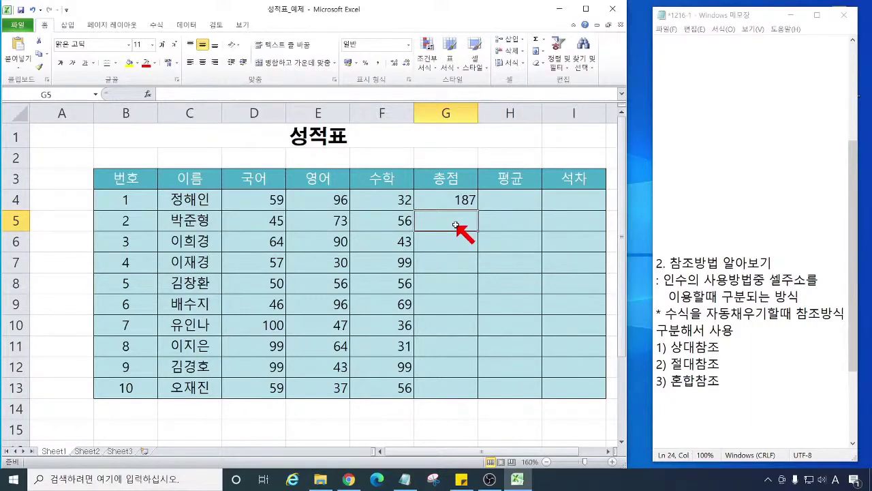
click(680, 349)
drag(679, 349, 727, 354)
click(728, 352)
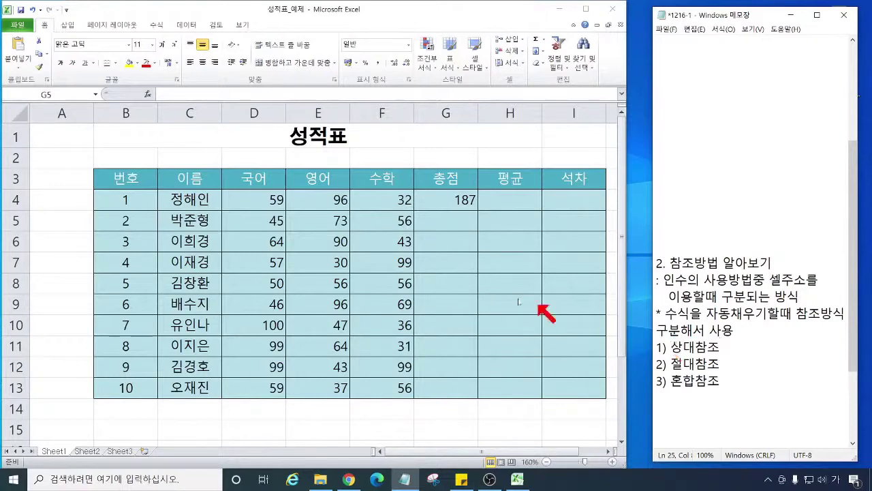
click(455, 199)
click(457, 201)
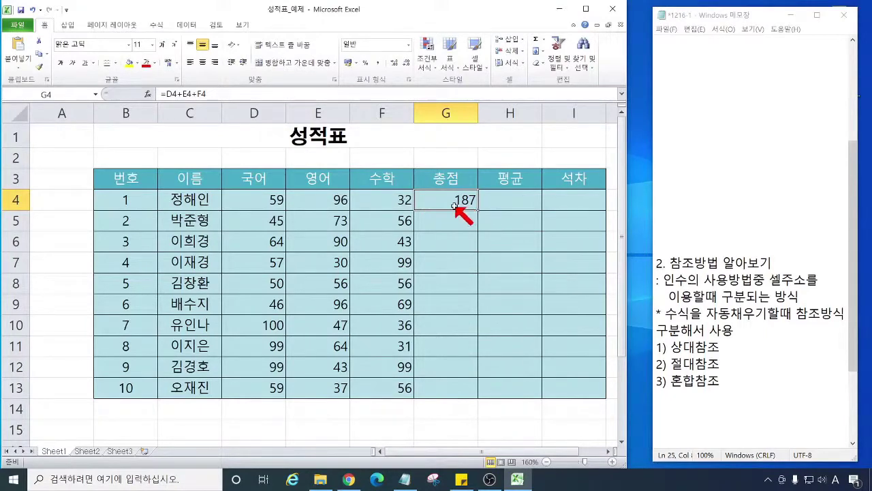
click(479, 206)
click(476, 204)
click(499, 205)
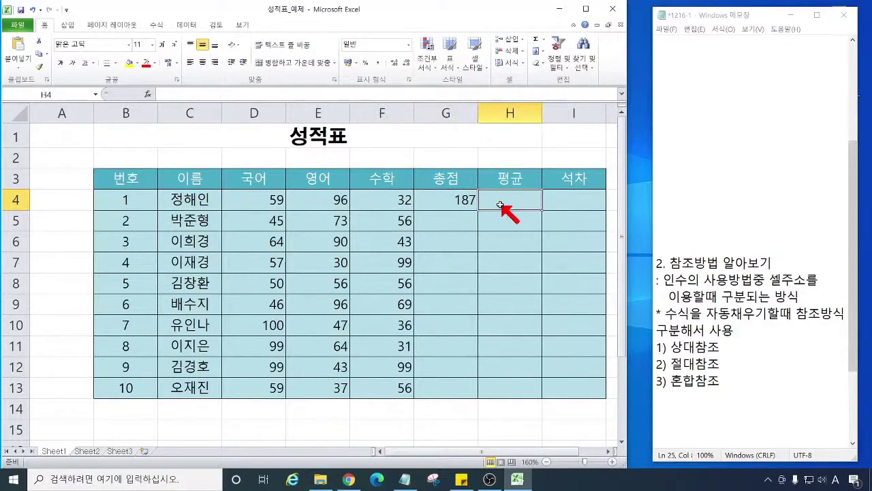
click(450, 201)
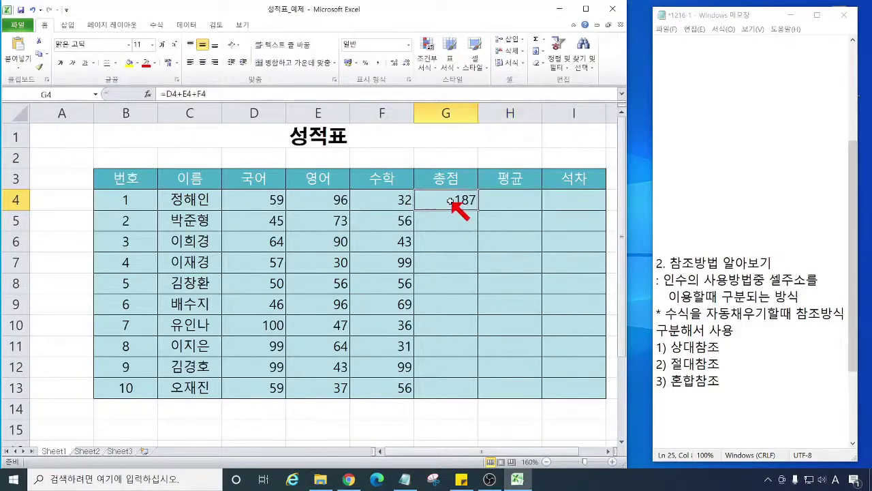
Step: Enter the constant-value formula =187/3 in cell H4 as the first student's average
click(502, 206)
text(=)
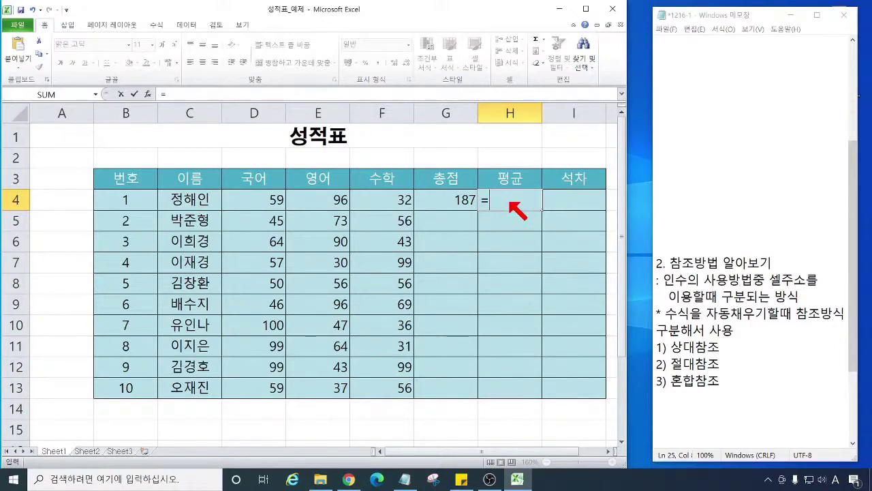
text(187)
text(/3)
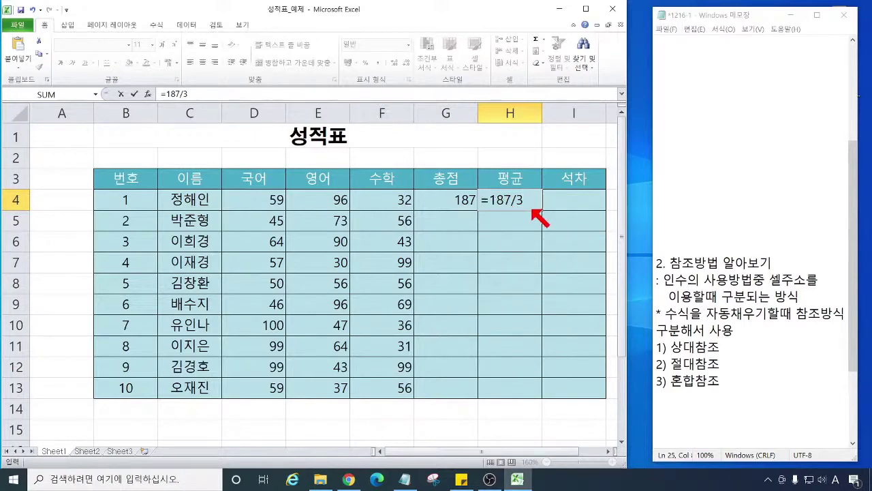
key(Return)
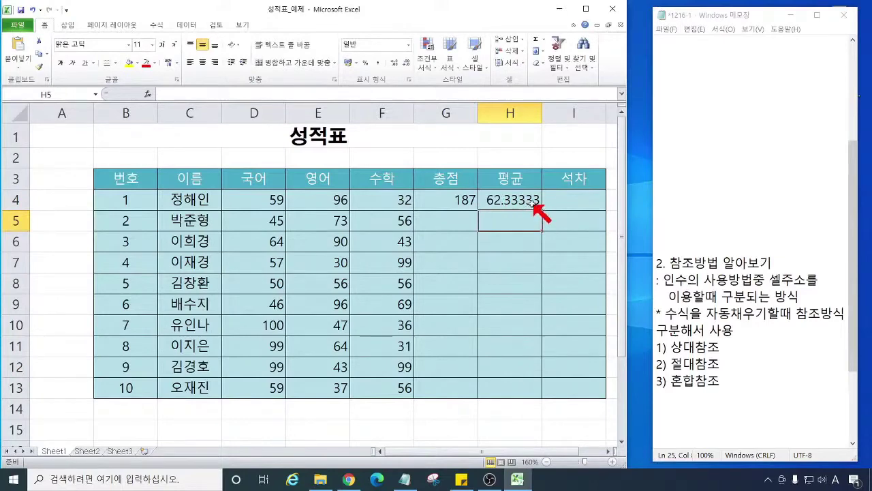
Step: Compare the formulas in G4 and H4, and highlight the autofill phrase and the word "참조" in the Notepad notes
click(455, 200)
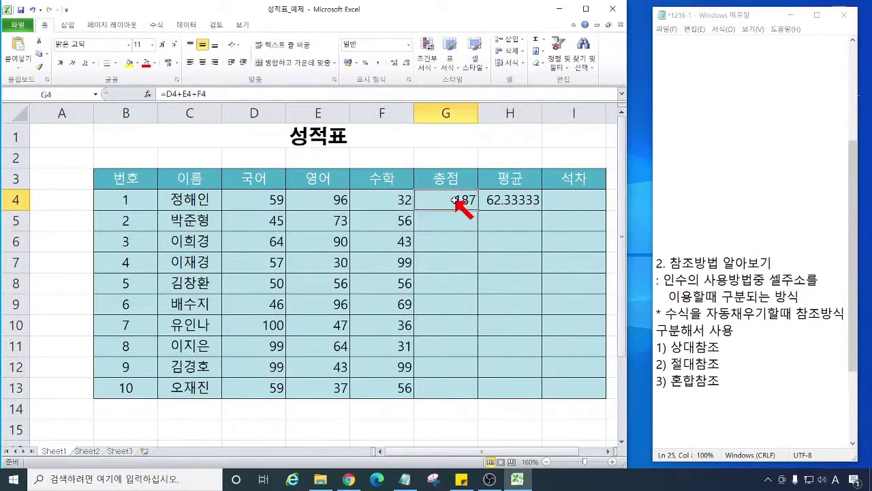
click(520, 201)
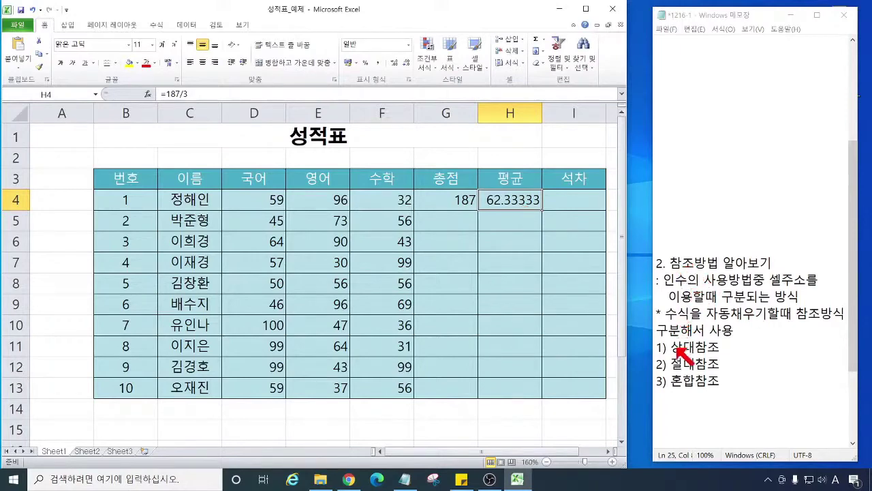
drag(706, 314, 792, 316)
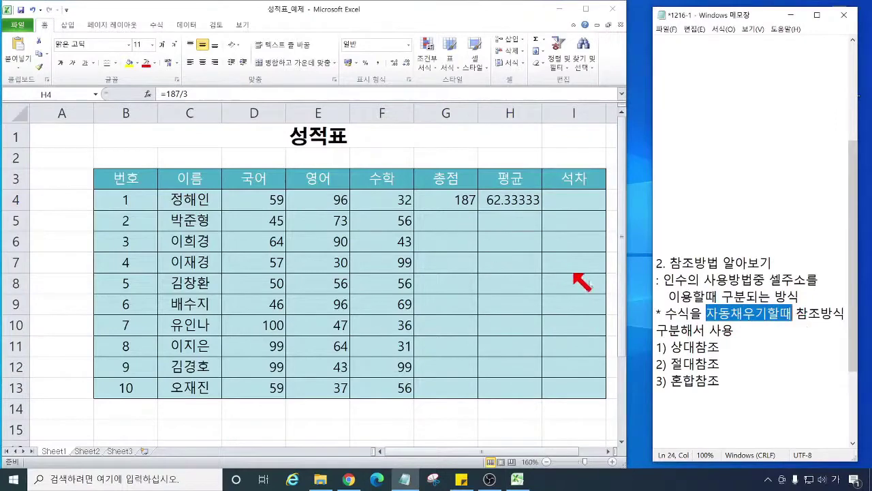
drag(665, 313, 787, 319)
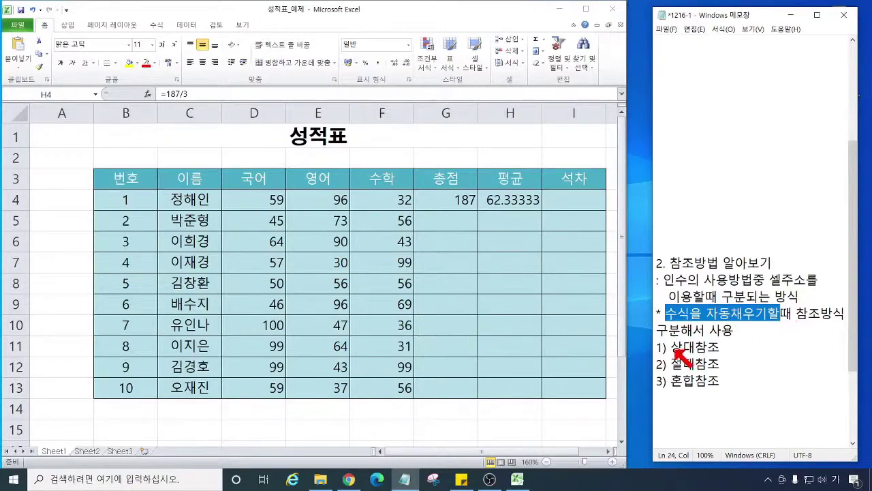
drag(694, 347, 721, 348)
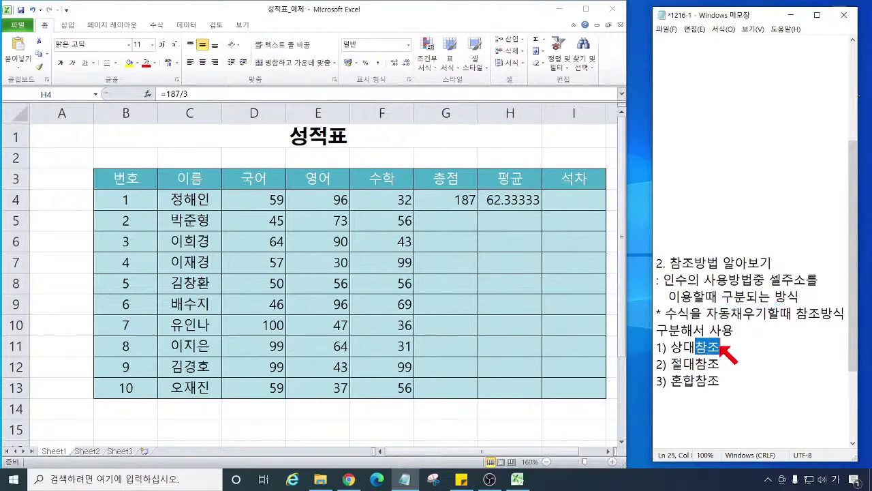
click(502, 202)
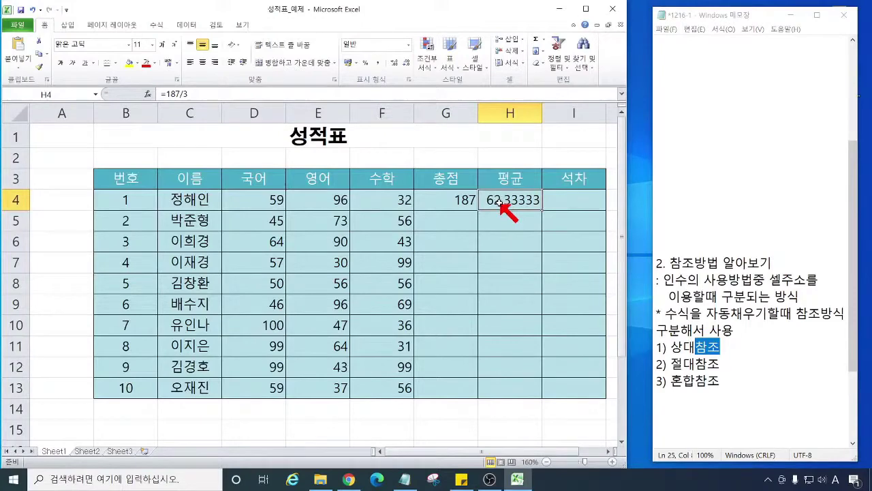
Step: Autofill the total formula from G4 down to G13 for all students
click(447, 204)
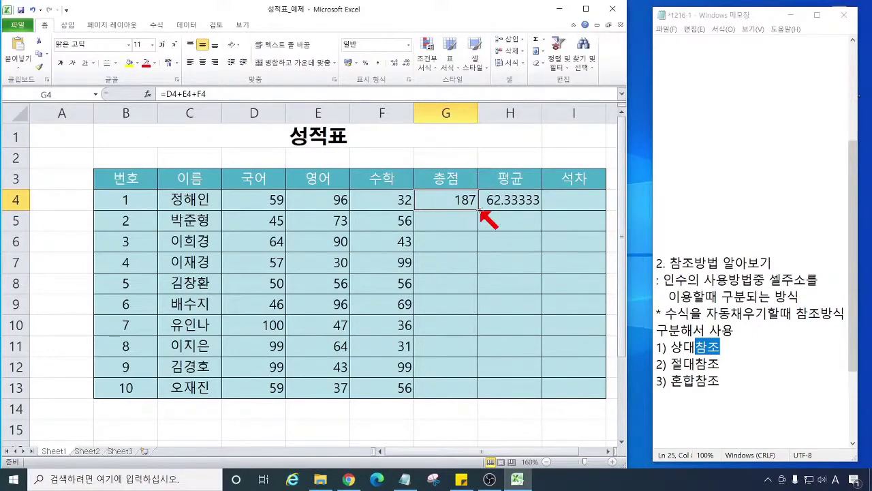
drag(479, 210, 479, 210)
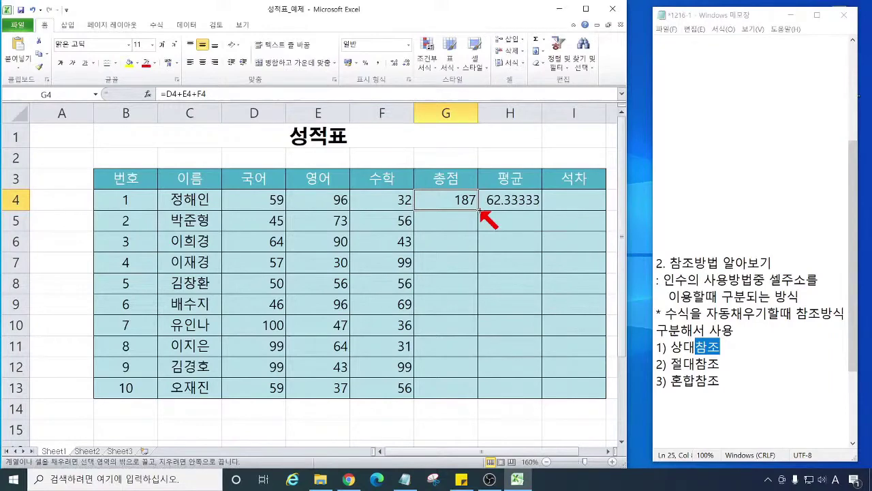
drag(479, 210, 469, 392)
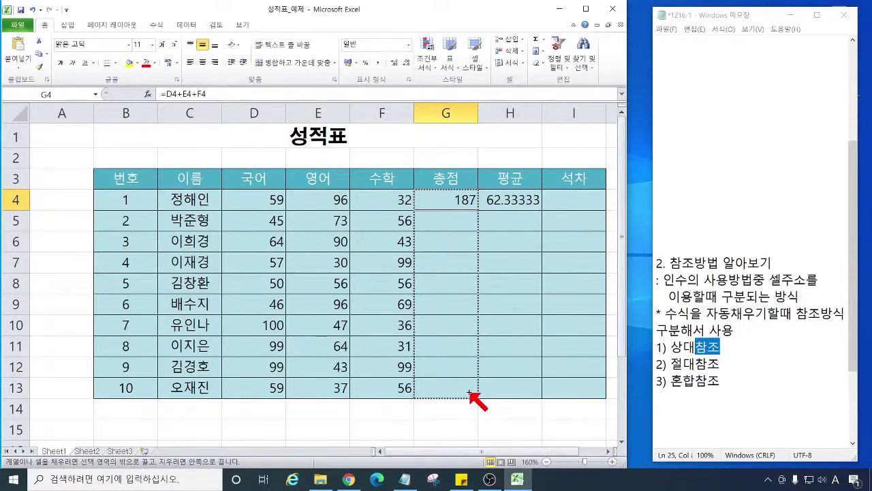
drag(468, 391, 468, 391)
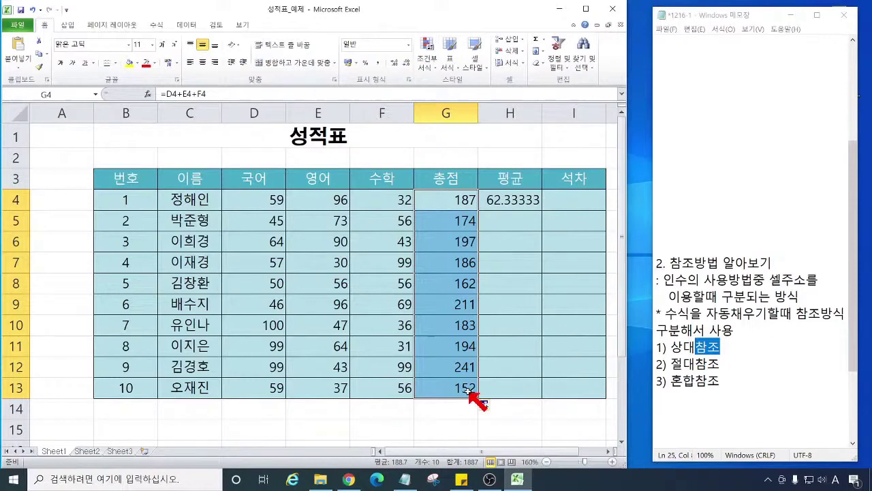
Step: Examine the autofilled total formulas in G5 through G13 and the row references each one uses
click(439, 221)
click(440, 242)
click(444, 262)
click(446, 284)
click(444, 310)
click(446, 327)
click(446, 348)
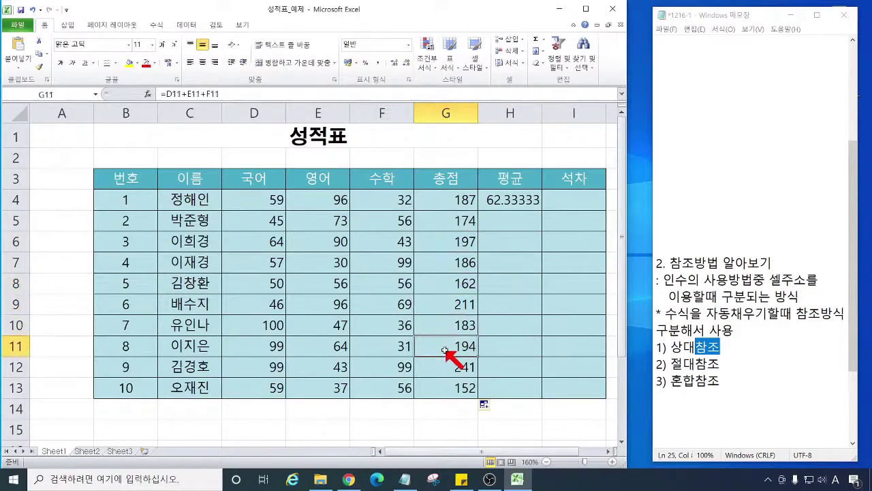
click(444, 368)
click(442, 387)
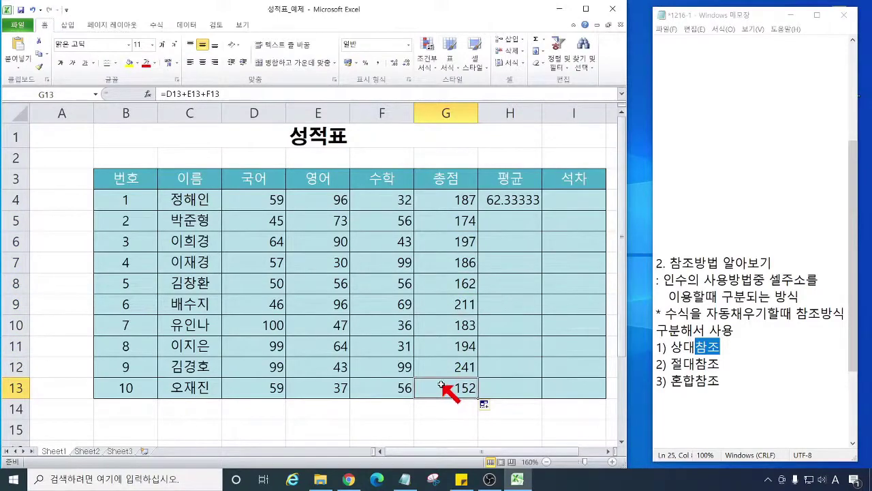
Step: Autofill the constant-value average formula from H4 down to H13, and return to the autofill note in Notepad
click(517, 201)
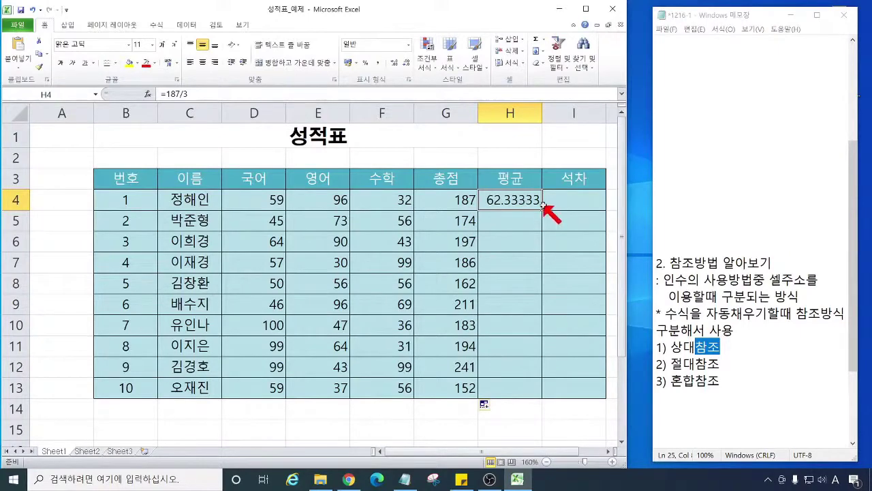
drag(546, 211, 543, 395)
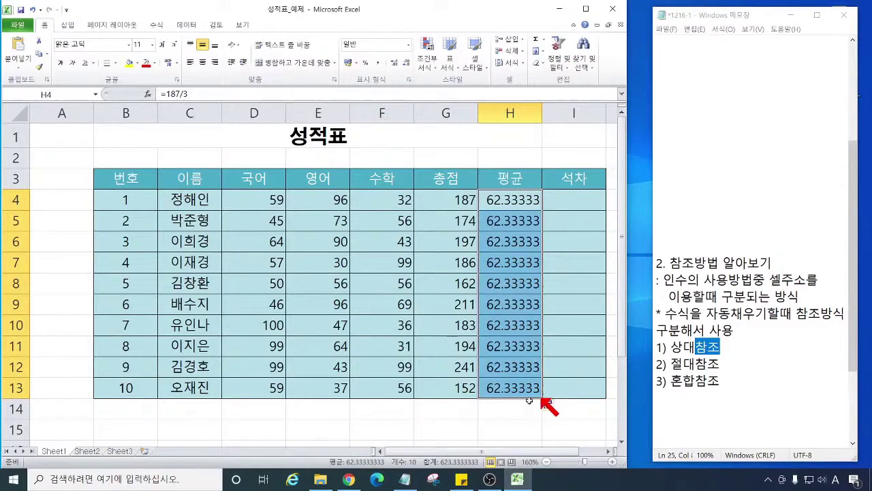
click(773, 314)
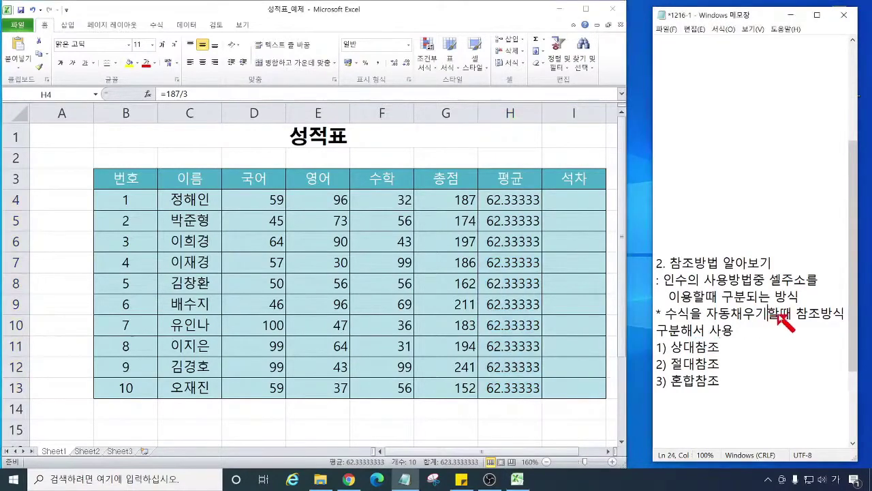
Step: Reword the Notepad autofill note to begin "수식 자동채우기(수식복사)할때", and highlight "상대참조" in the list below it
text((수식복)
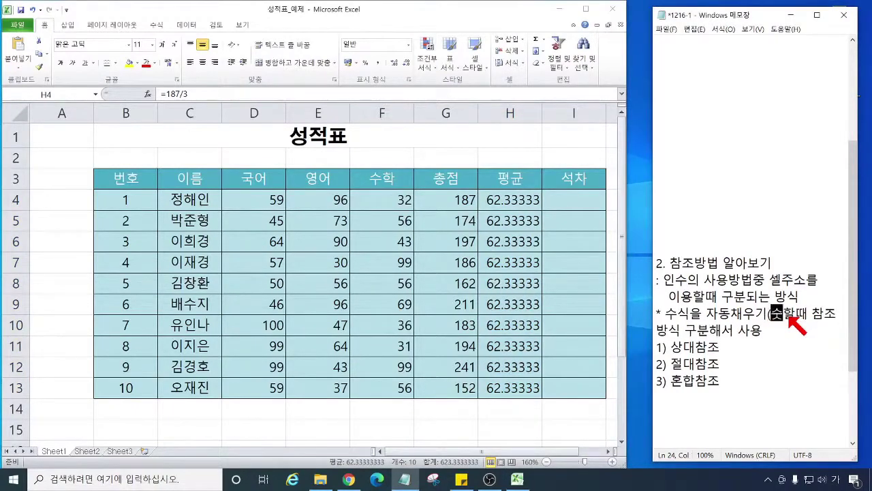
text(사))
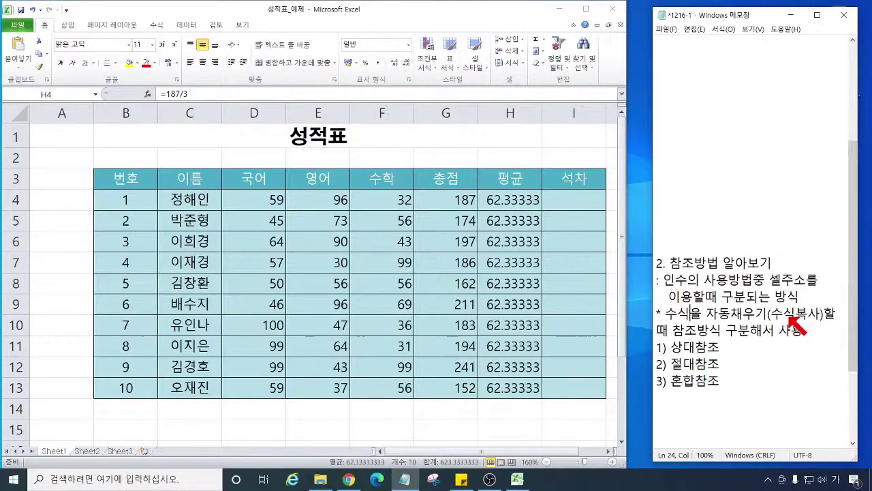
key(Delete)
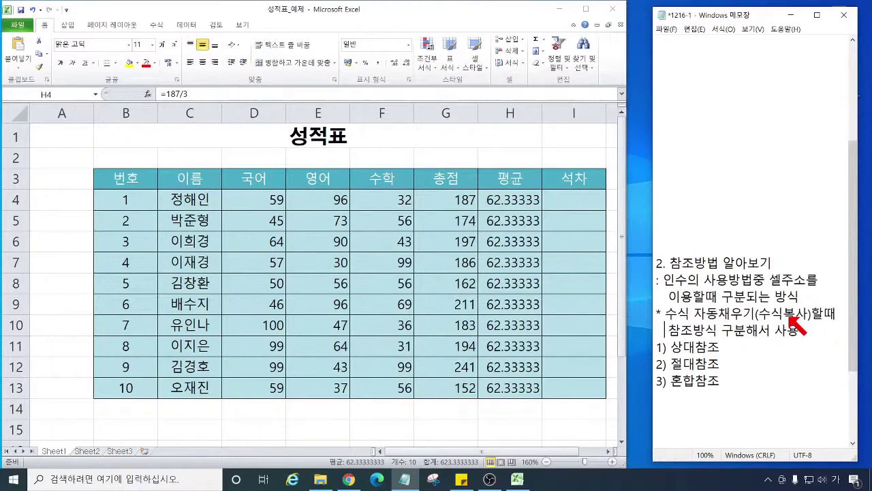
drag(720, 346, 674, 346)
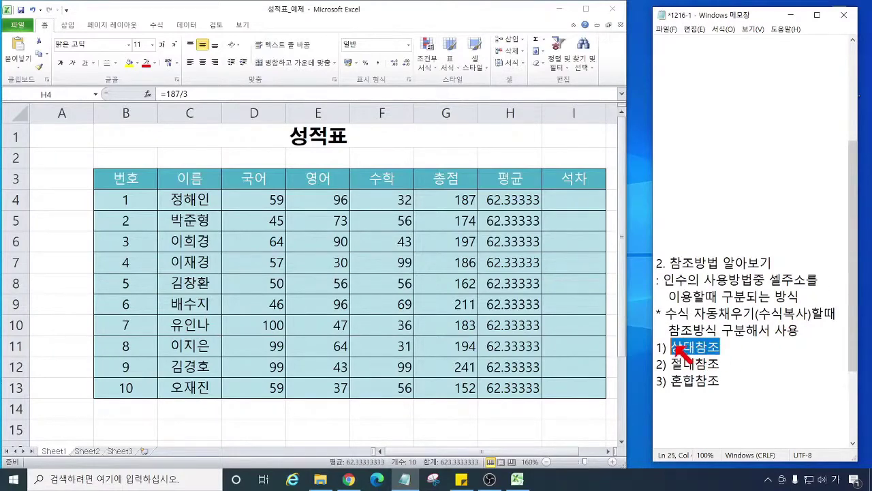
Step: Display the 성적표 sheet's formulas instead of their results, and check the total formulas in G4 through G13
click(447, 199)
click(446, 199)
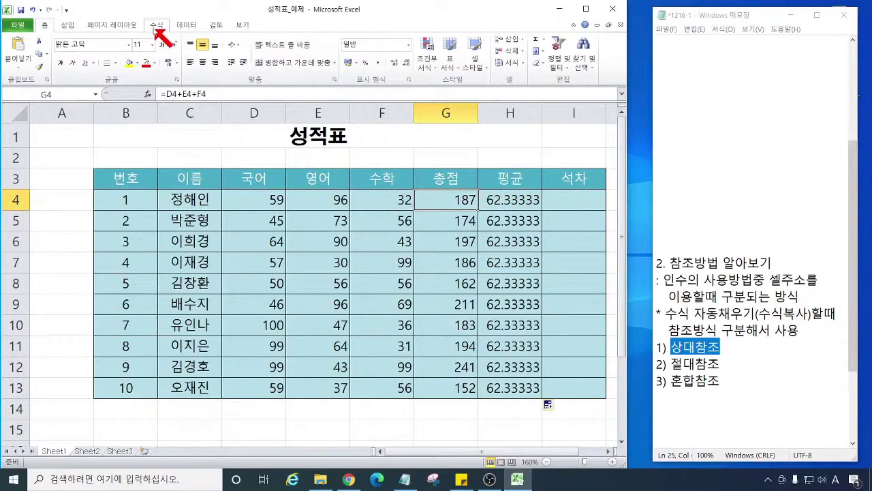
click(157, 26)
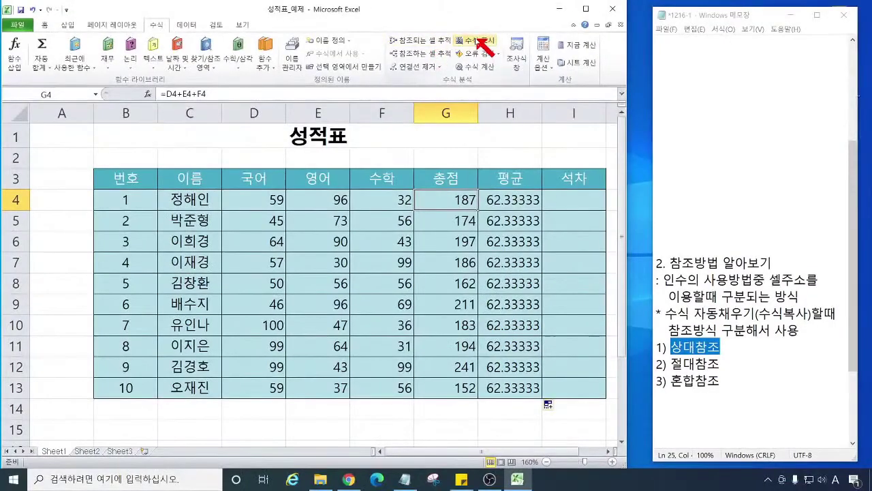
click(475, 41)
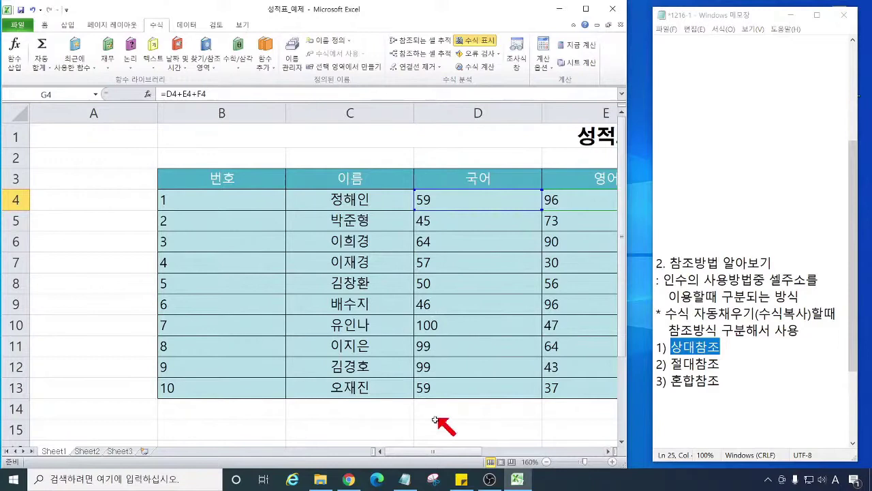
click(440, 452)
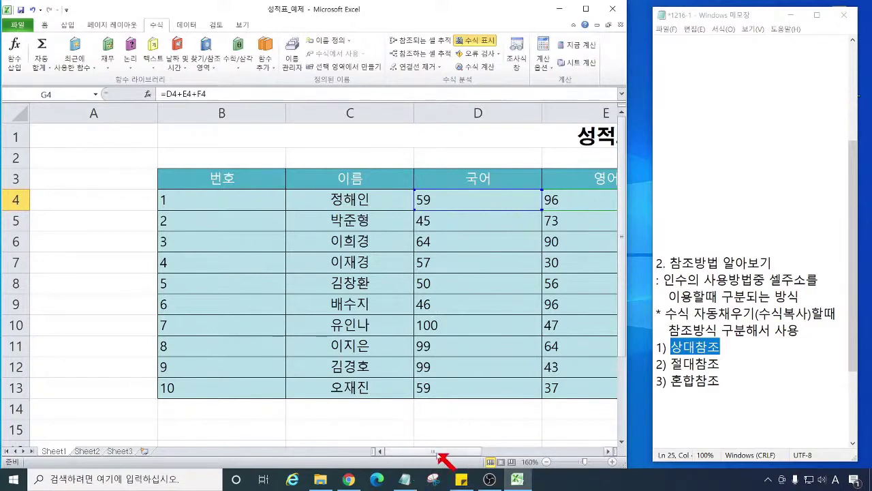
key(ctrl)
key(ctrl)
key(ctrl)
drag(439, 453, 518, 457)
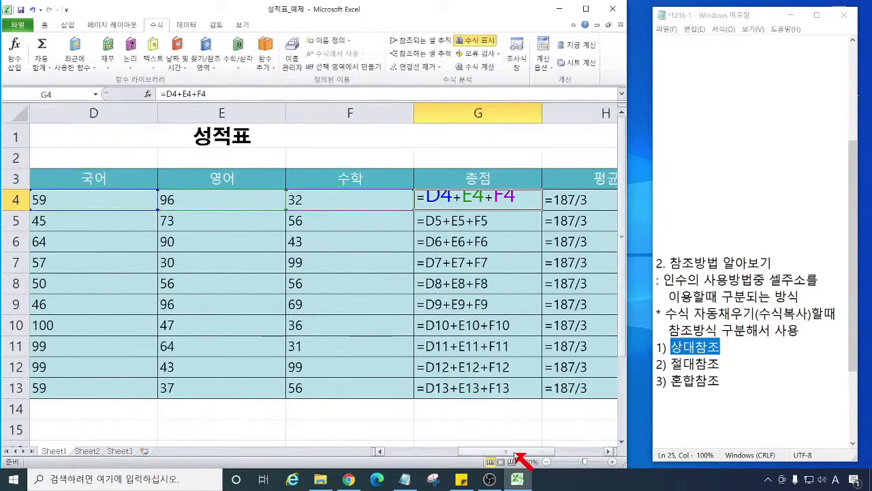
click(535, 409)
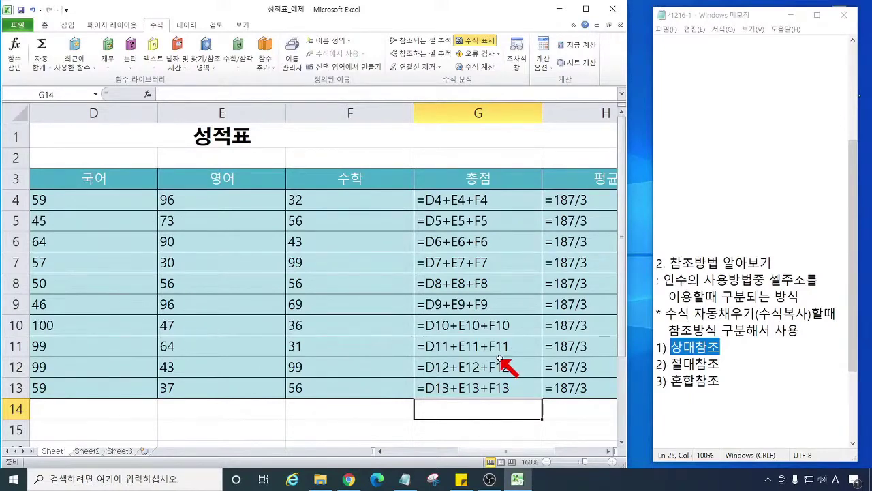
Step: Start the 상대참조 definition in the Notepad notes with "- 자동채우기 한 방향을기준으로 행번호, 열이름이 변경되"
click(754, 347)
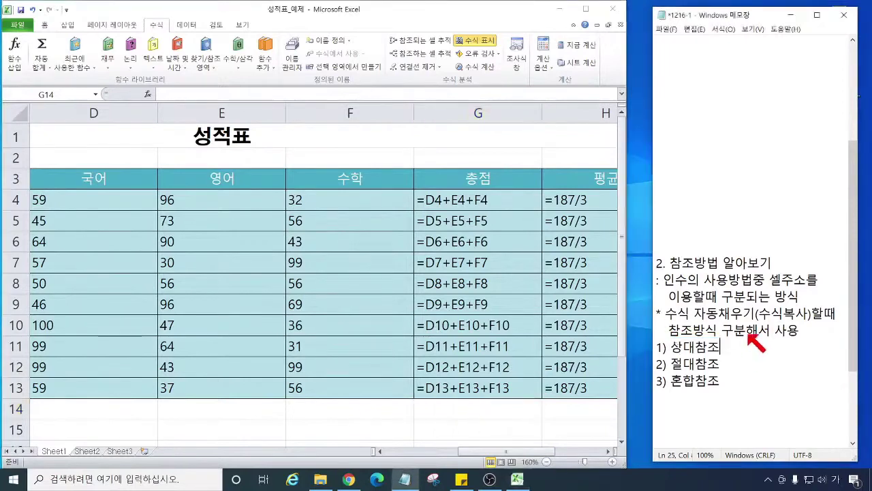
text(-)
text( 자동챙)
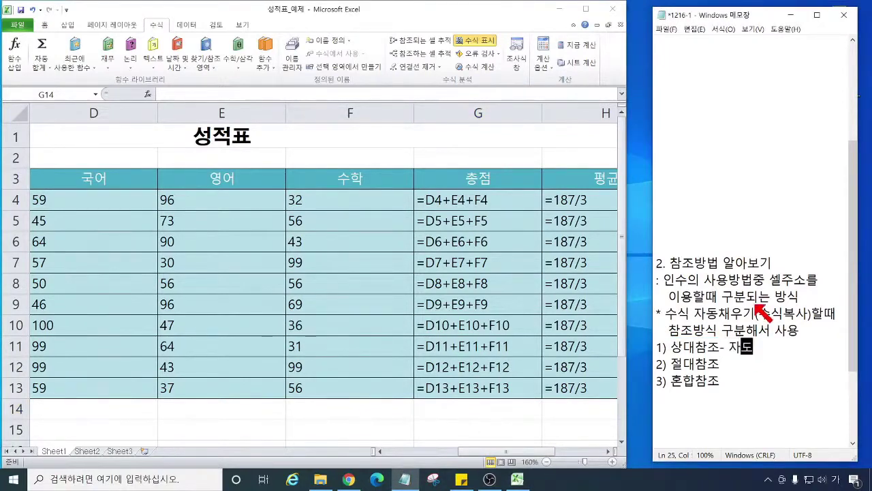
text(우기 한 방)
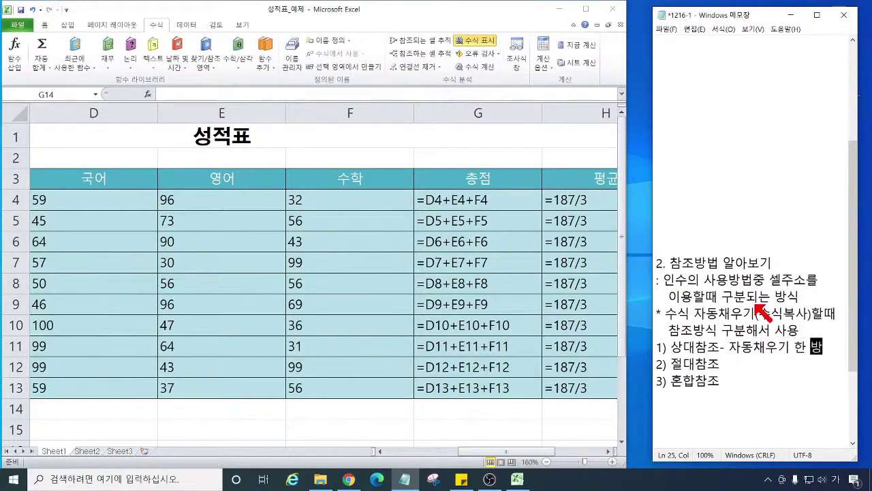
text(ㅇ향)
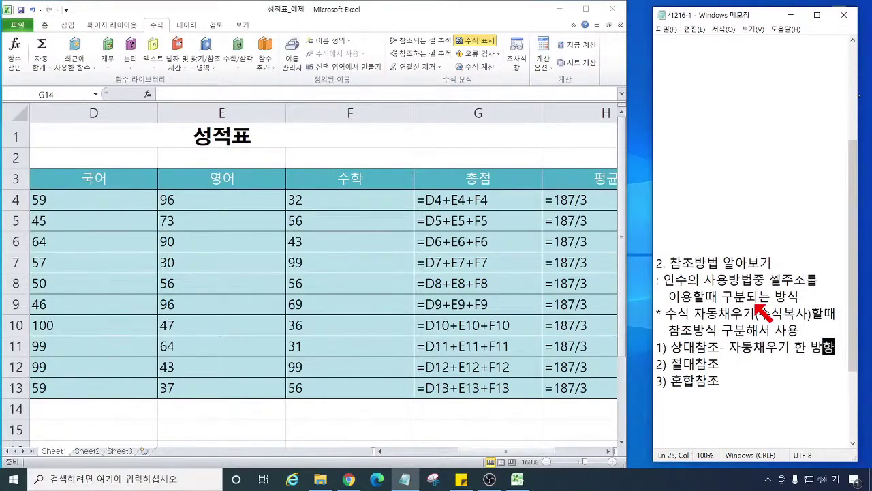
text(을기준을로 )
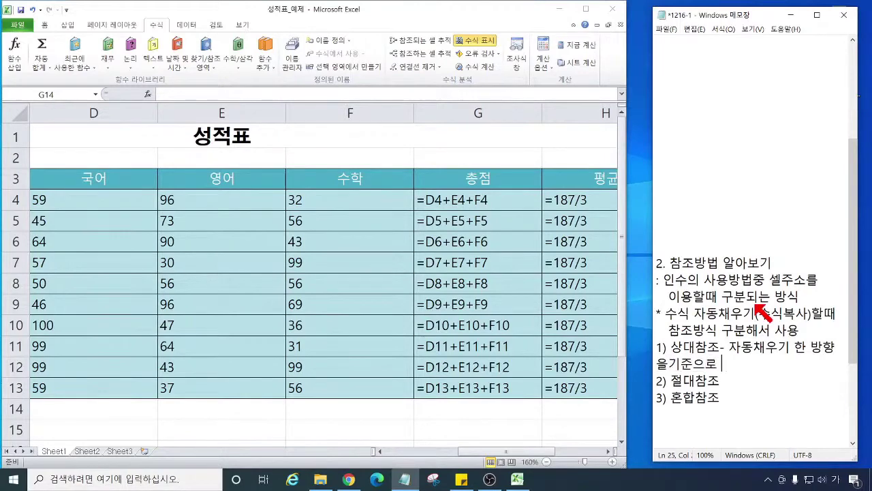
text(ㅎ번호)
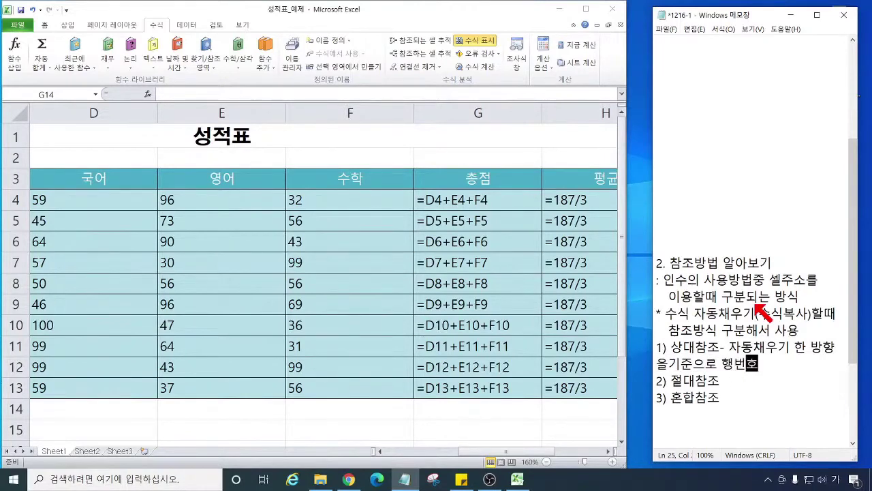
text(, 열이)
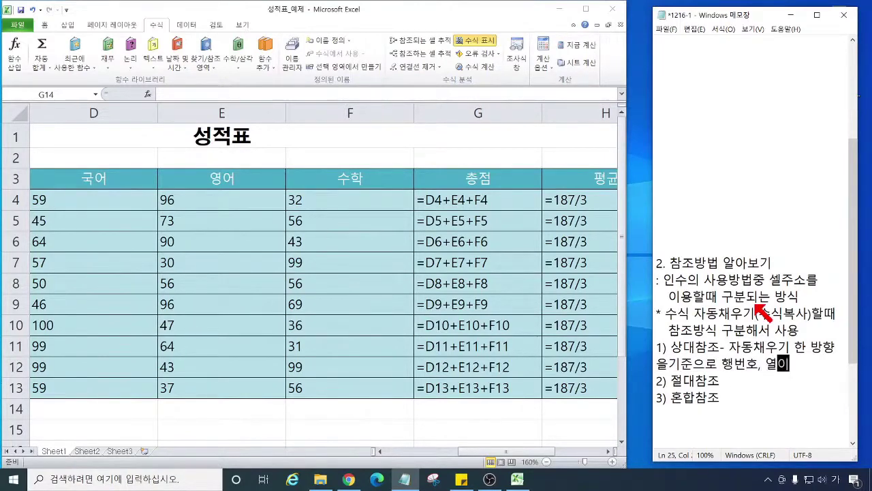
text(름이 변경되)
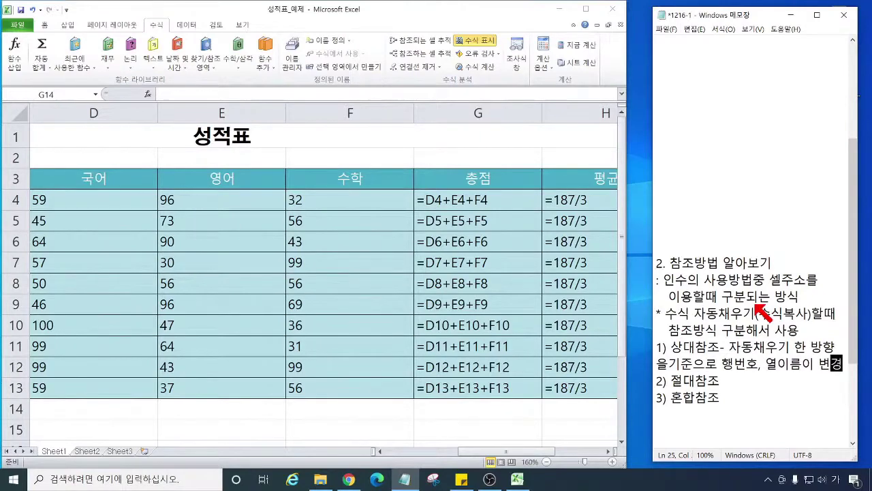
key(BackSpace)
key(BackSpace)
key(BackSpace)
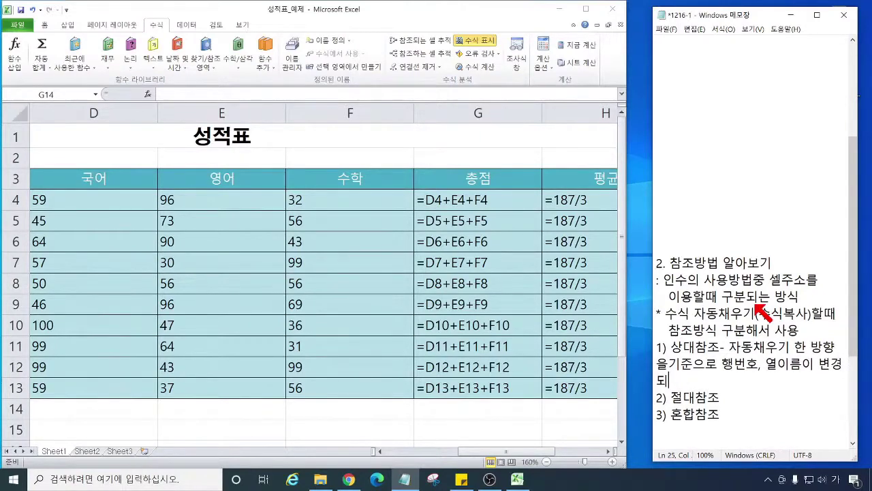
Step: Finish the 상대참조 definition with "어 셀주소가 입력된 상태" and add a blank line below it
text(어 입력된ㅅ)
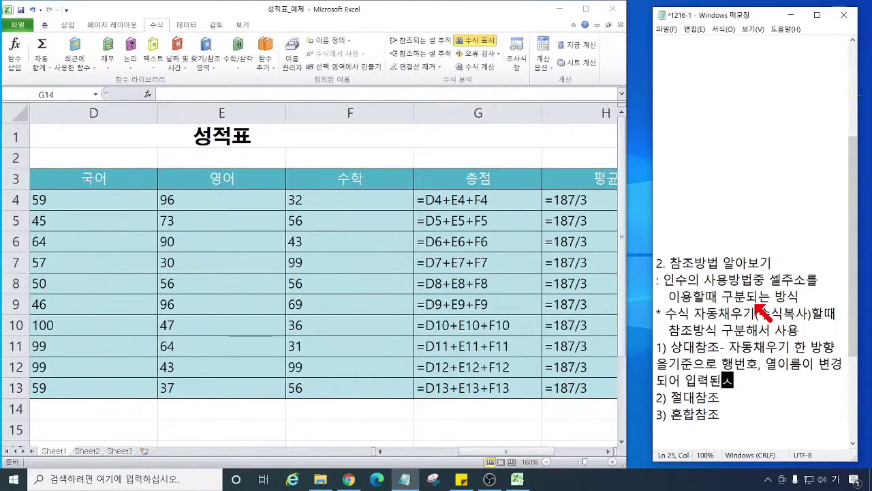
key(BackSpace)
key(BackSpace)
text(셀주소가 ㅇ)
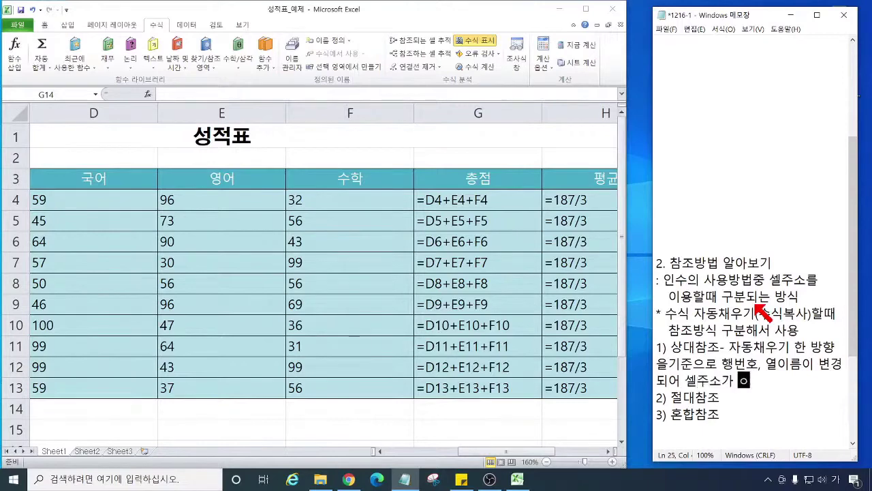
text(력된 살)
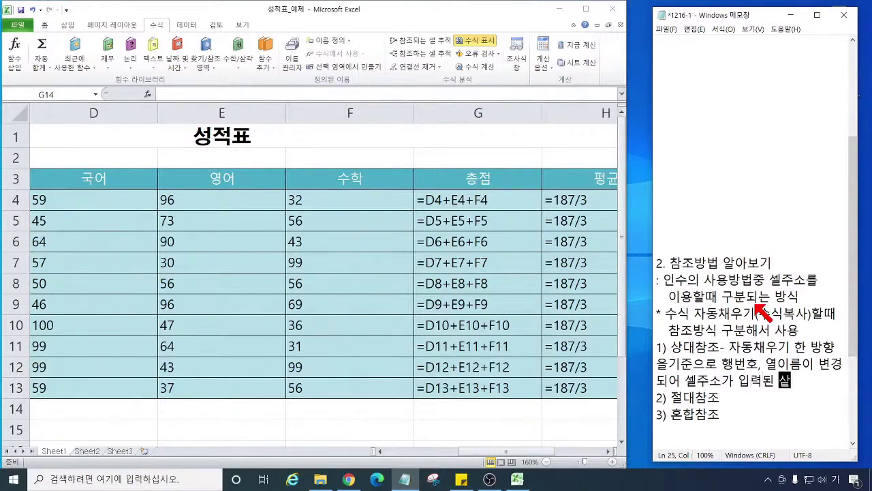
key(BackSpace)
text(태)
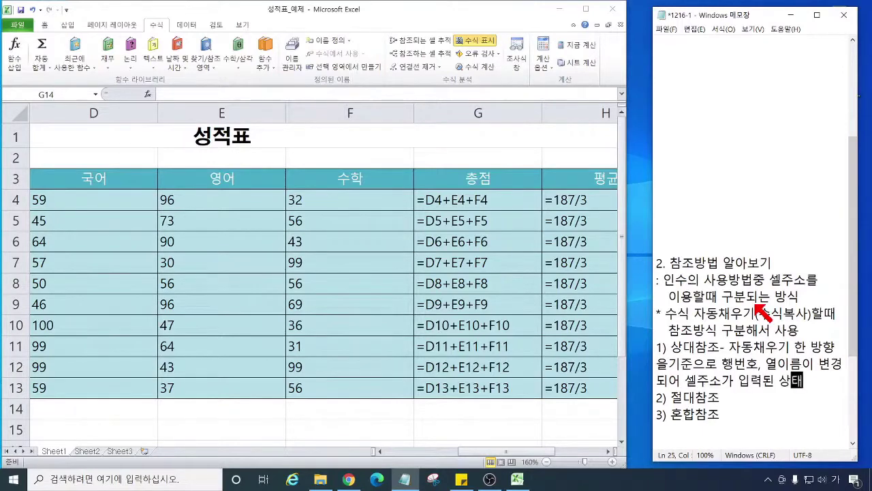
key(Return)
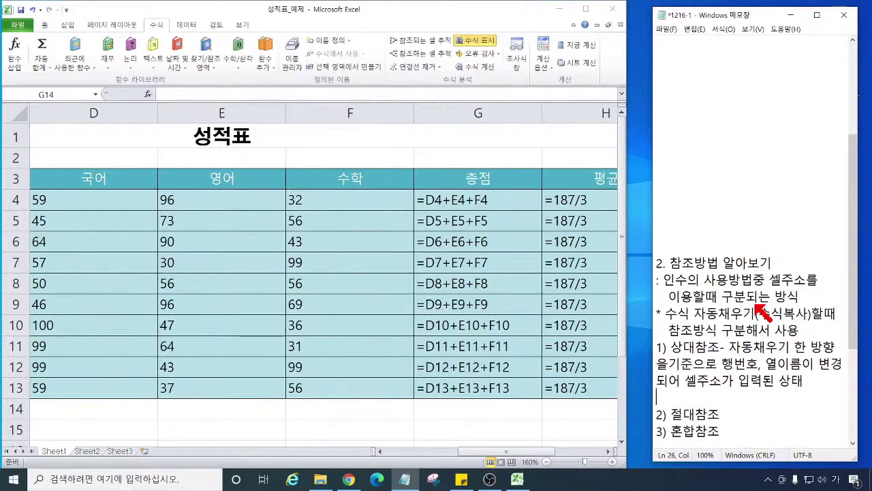
Step: Highlight "자동채우기", "셀주소가 입력된 상태" and the phrase starting at "행번호, 열이름이 변경되어" in the 상대참조 definition
drag(729, 348, 795, 353)
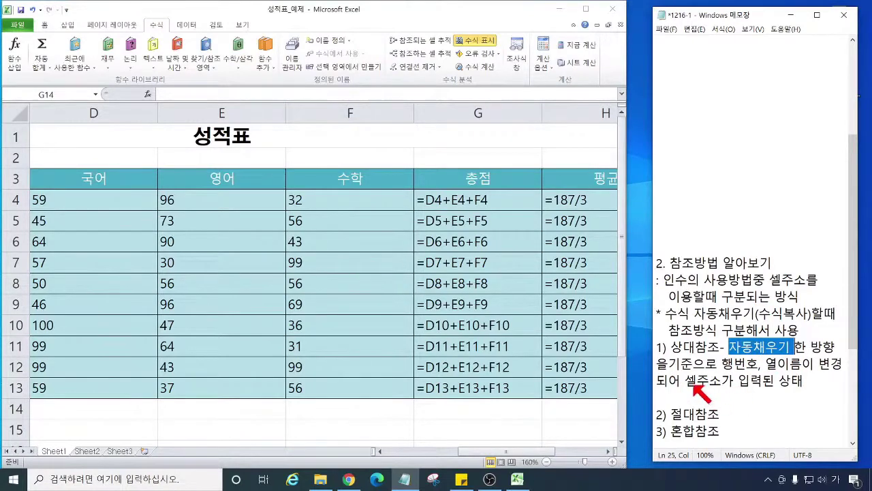
drag(685, 381, 804, 383)
click(740, 382)
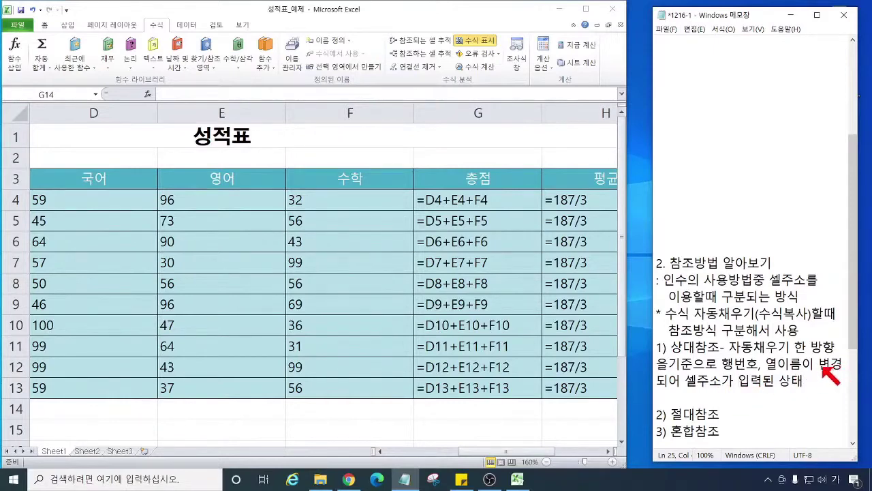
drag(722, 364, 805, 387)
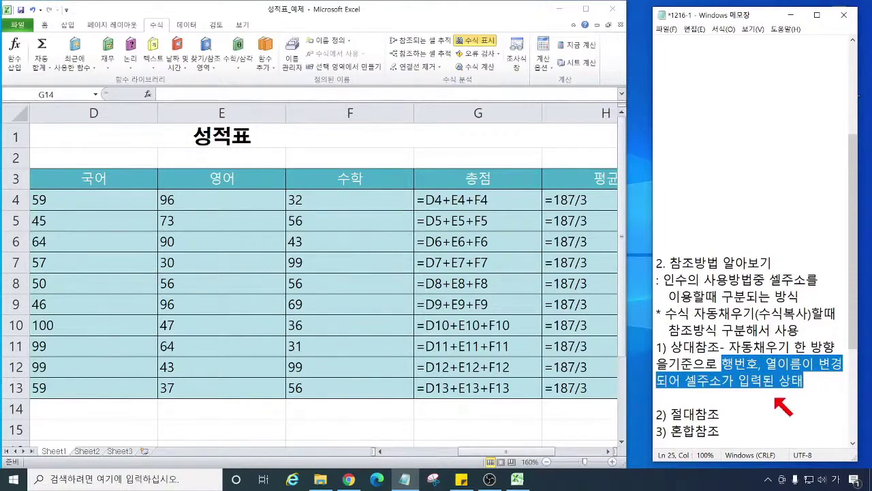
click(775, 400)
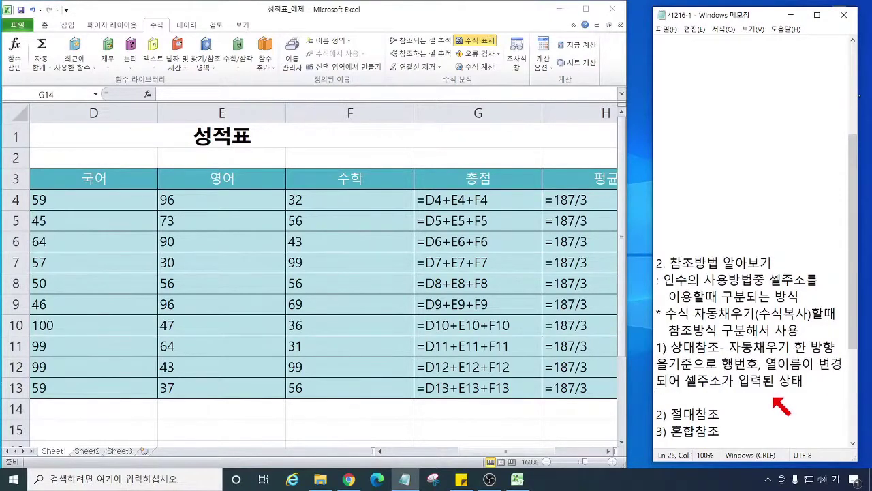
Step: Review the constant-value average formulas in H4 through H13, and clear them all
click(586, 204)
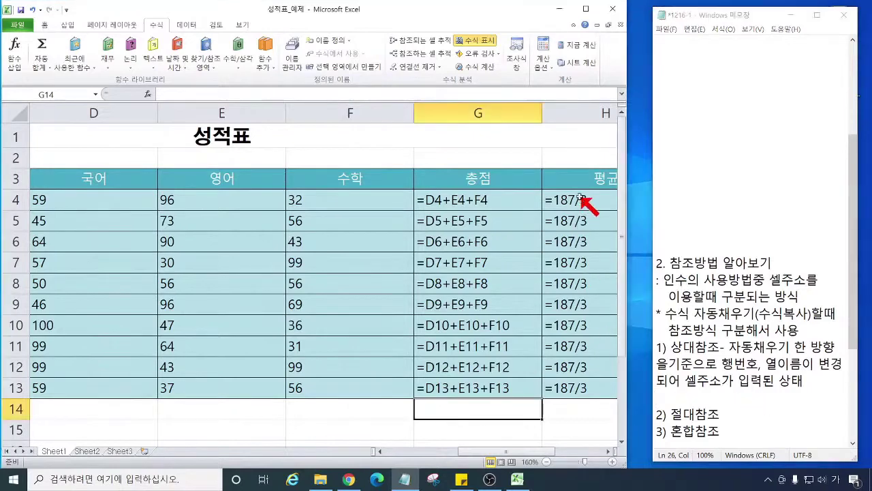
click(581, 200)
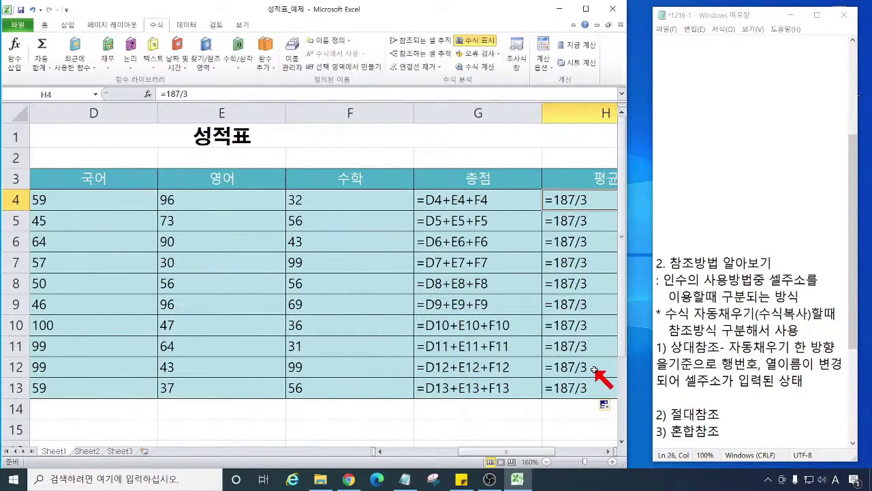
drag(588, 205, 580, 383)
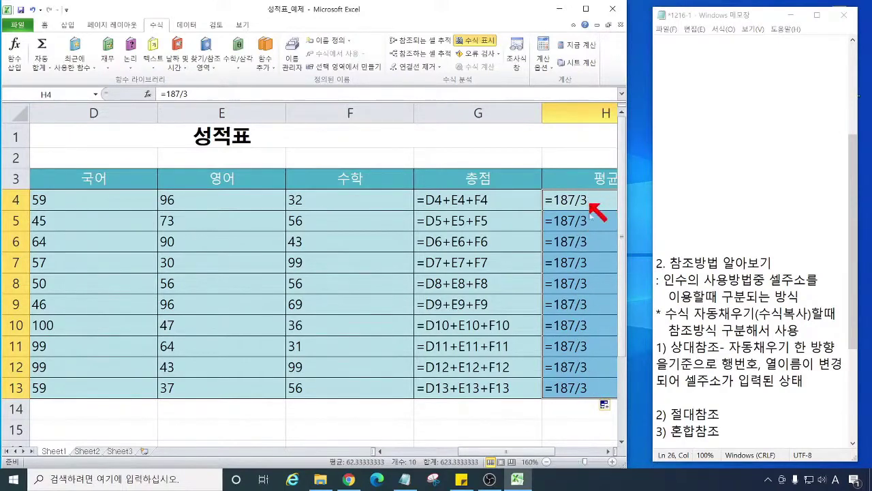
drag(539, 453, 562, 452)
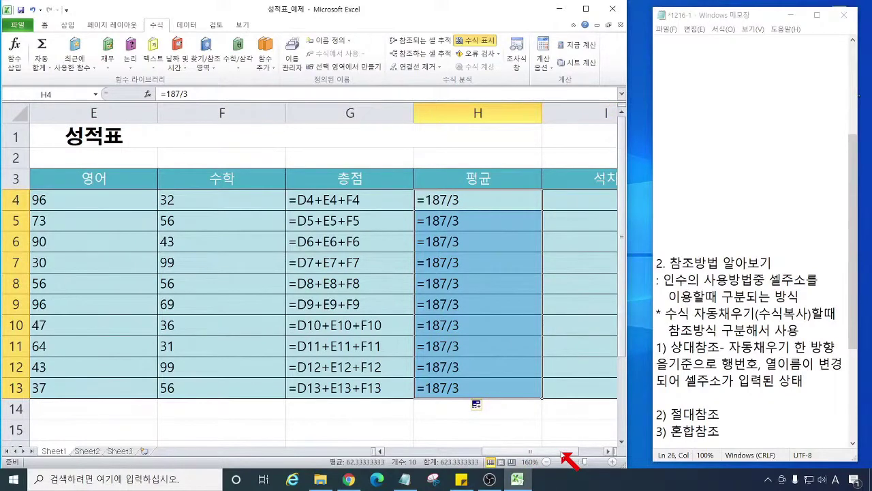
click(477, 356)
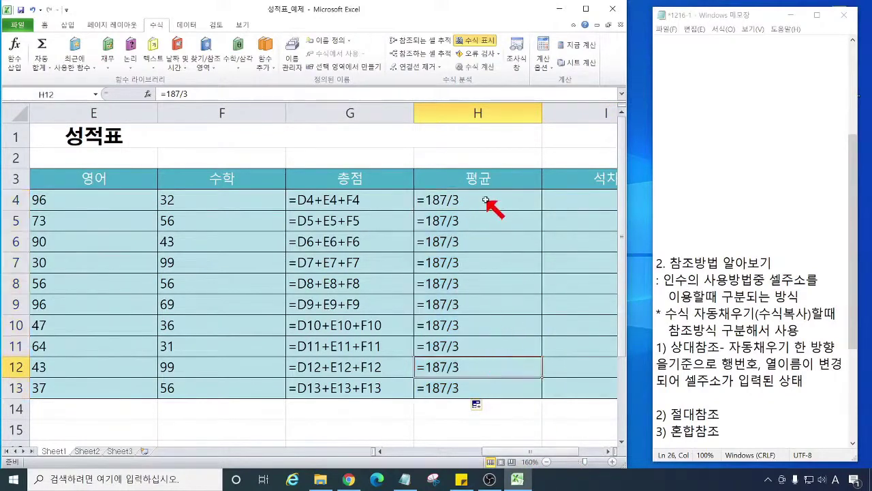
key(ctrl)
drag(496, 203, 488, 378)
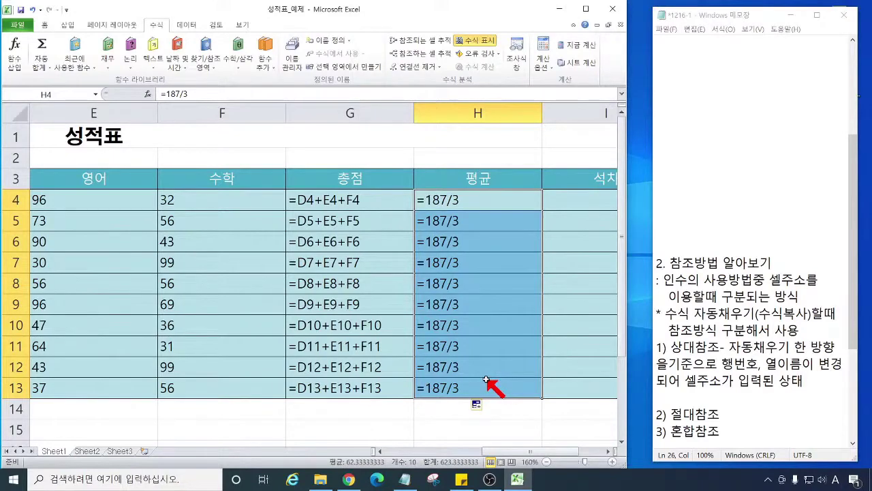
key(Delete)
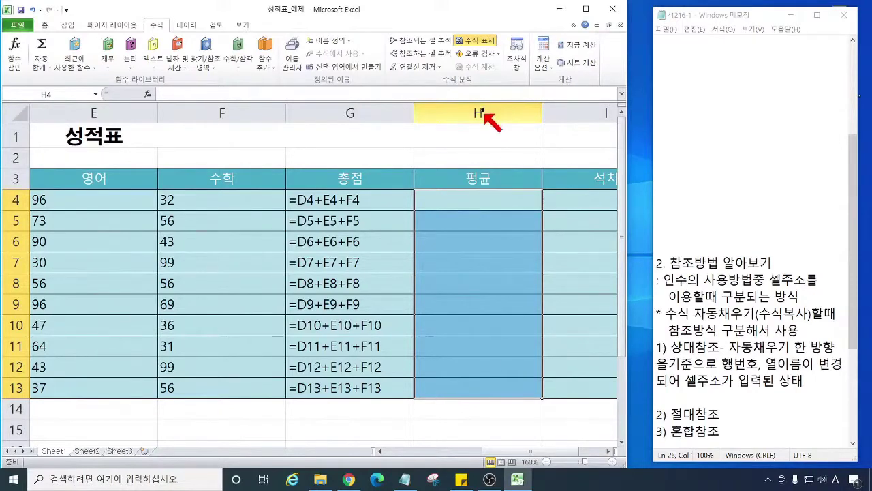
Step: Enter the average formula =G4/3 in H4 and autofill it down through H13
click(456, 201)
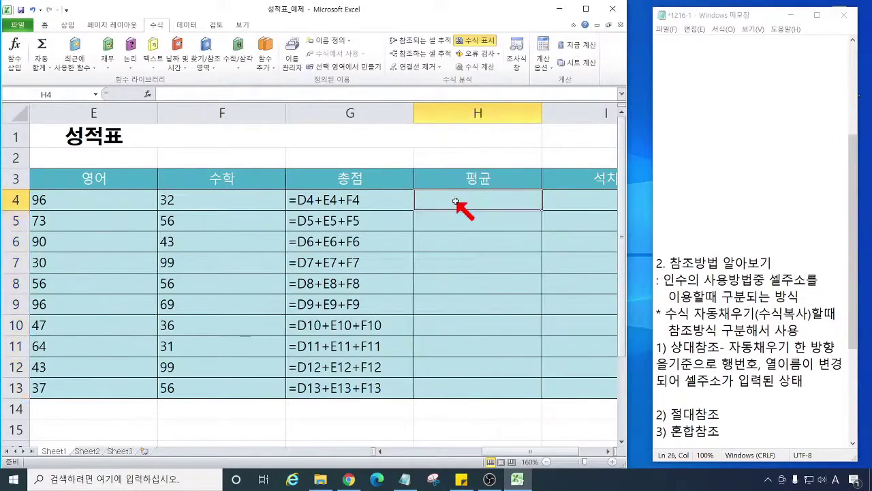
text(=)
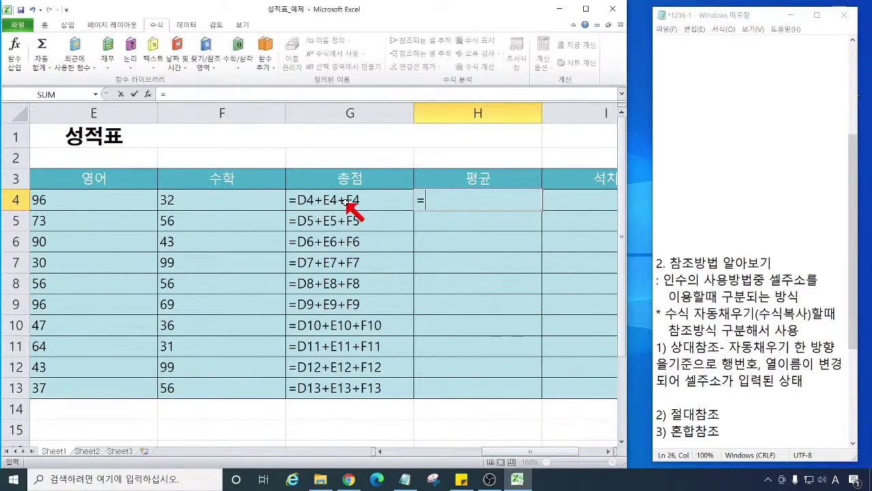
click(345, 202)
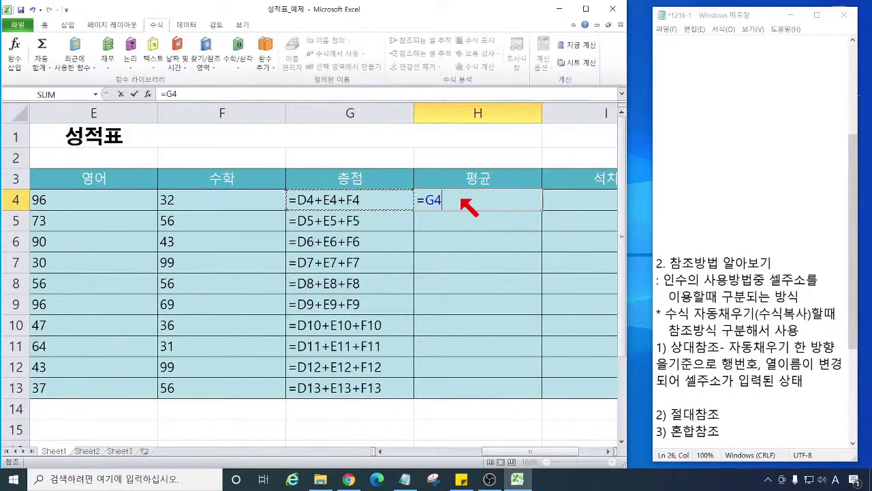
text(/3)
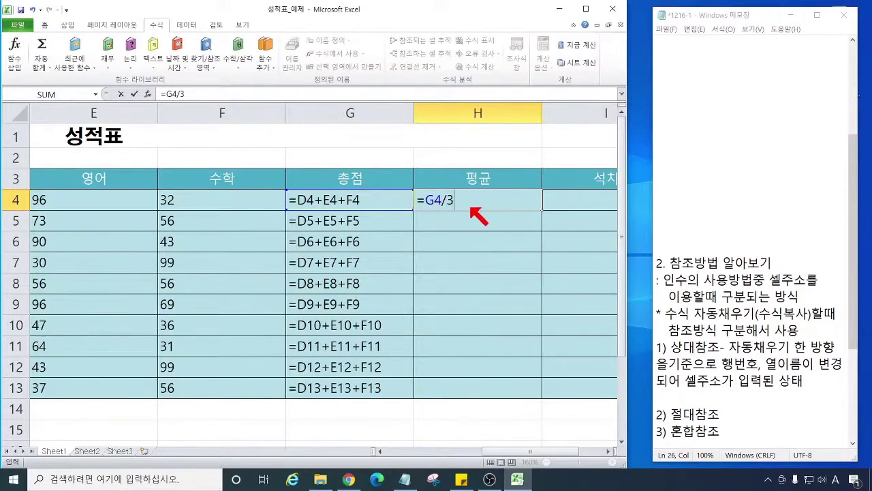
key(Return)
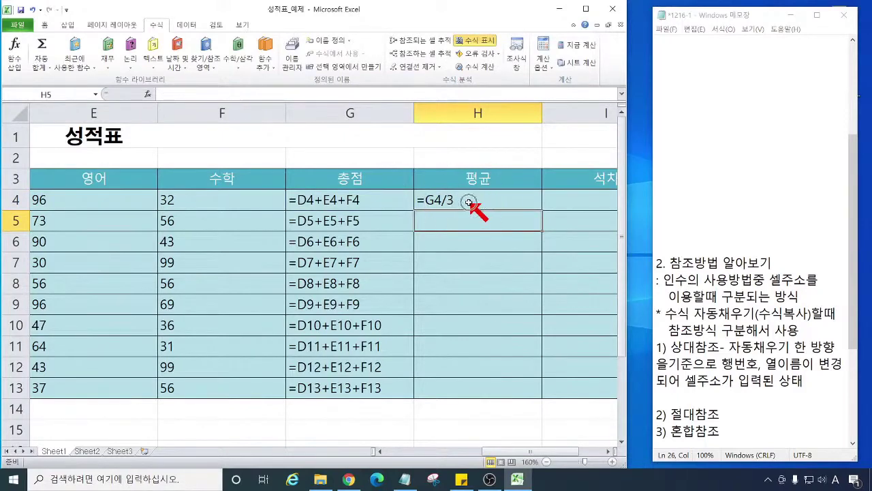
click(469, 201)
drag(542, 211, 540, 390)
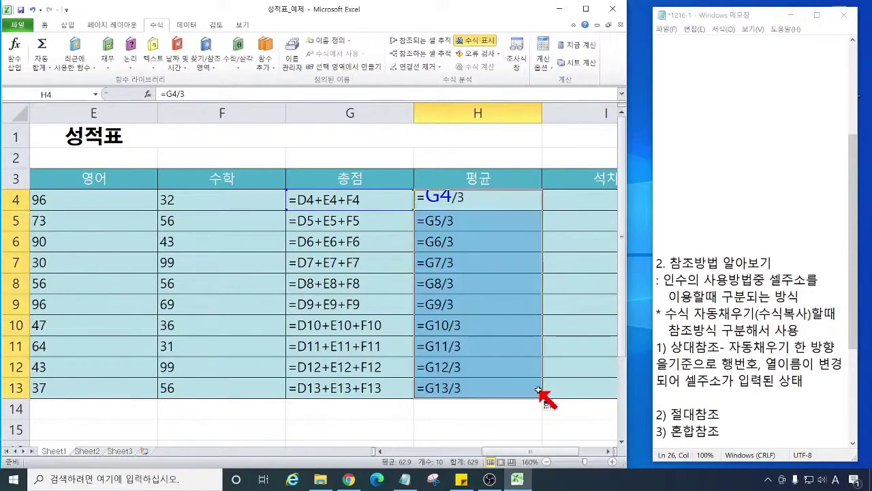
click(482, 428)
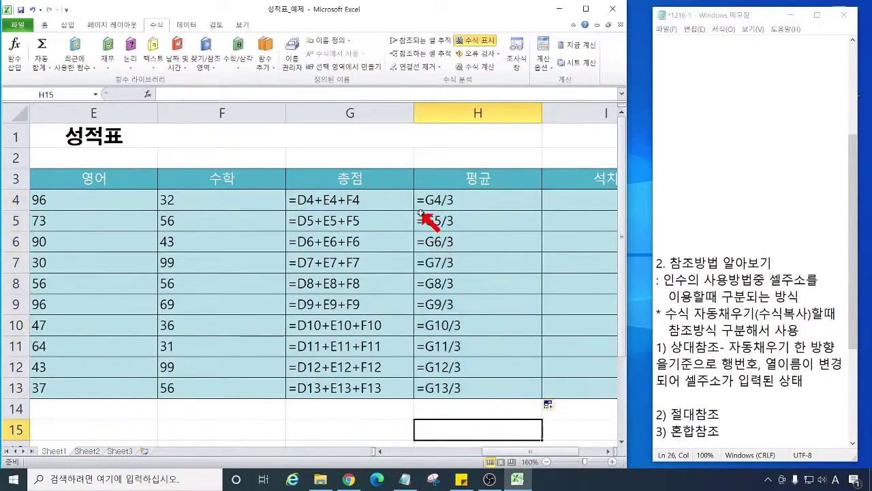
Step: Examine the filled 평균 formulas cell by cell from H4 through H13 to compare their row references
click(470, 205)
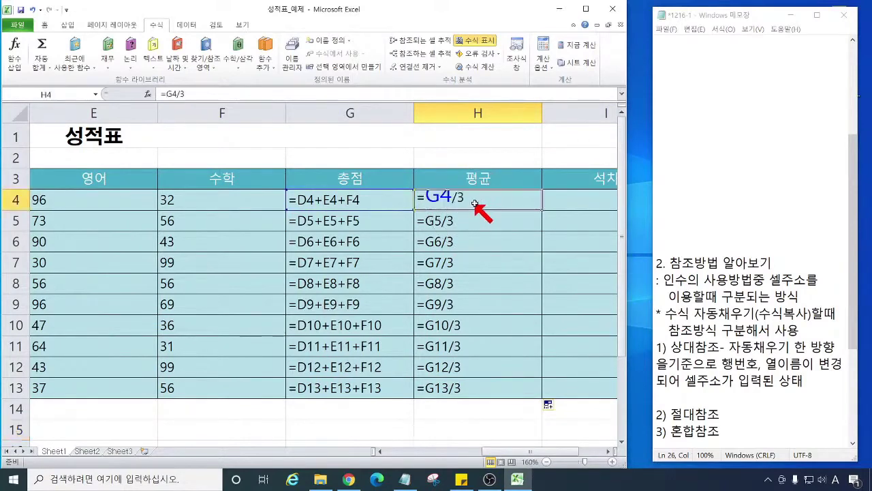
click(483, 222)
click(488, 245)
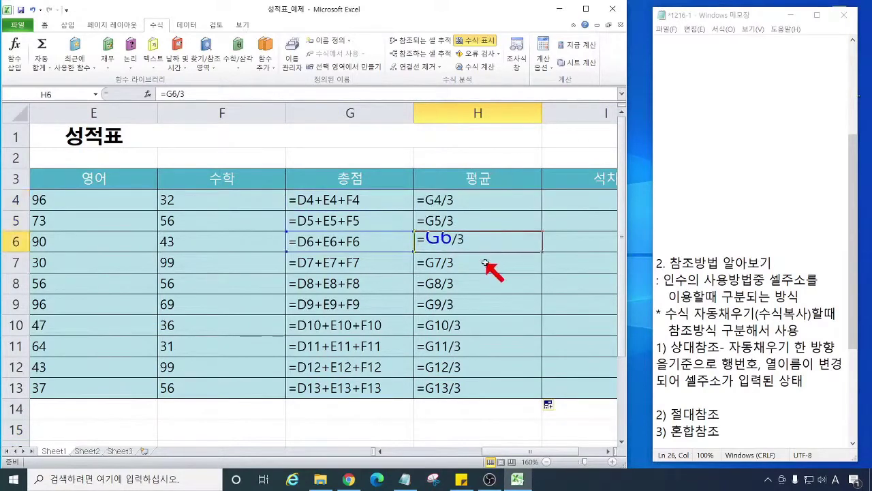
click(485, 263)
click(482, 284)
click(481, 305)
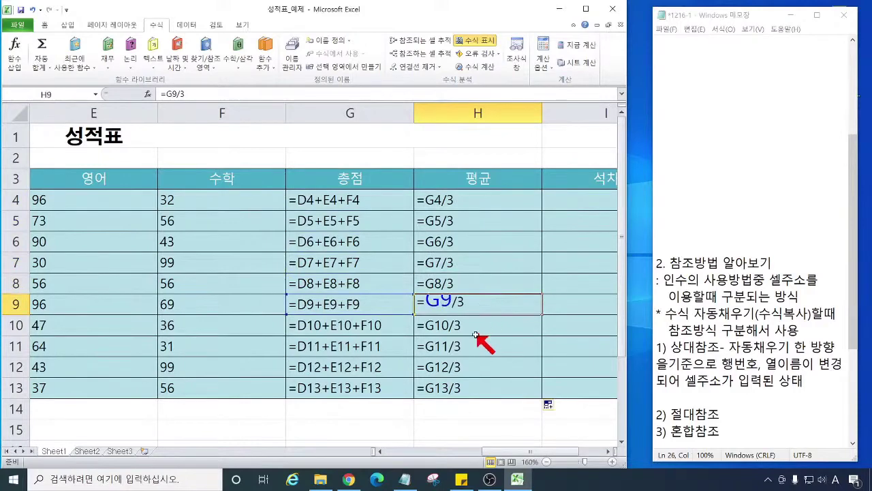
click(477, 330)
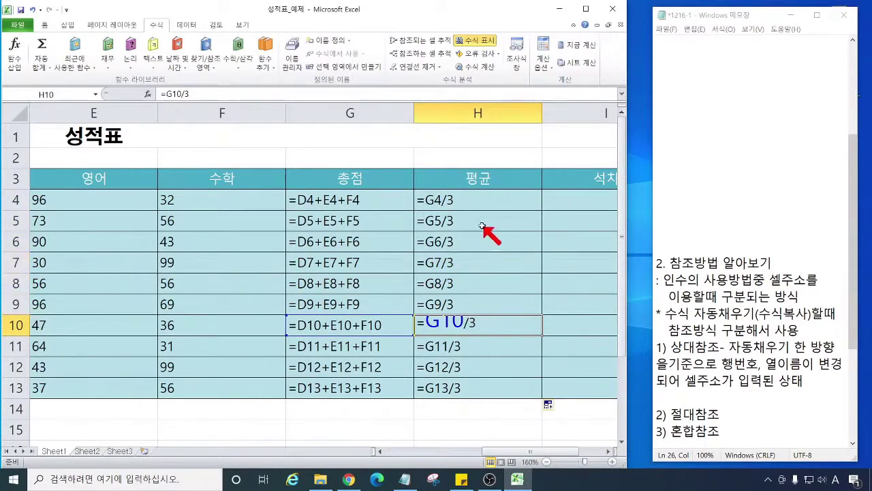
click(504, 226)
click(492, 244)
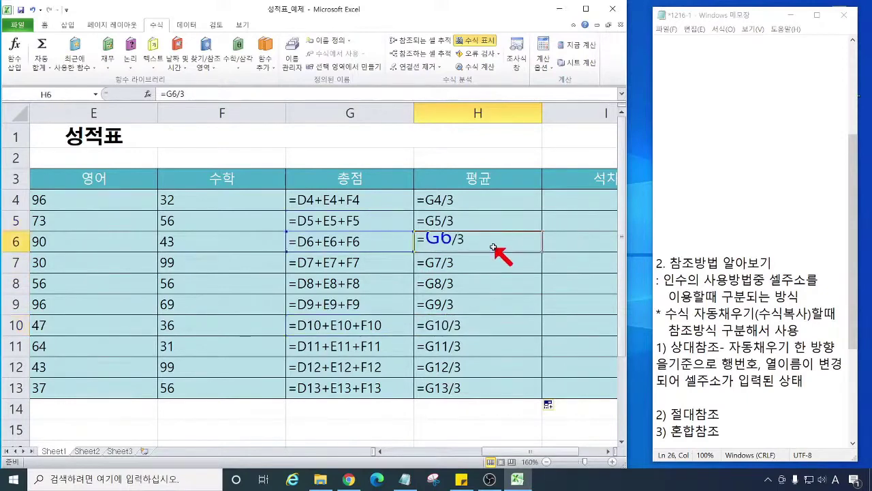
click(484, 272)
click(479, 282)
click(478, 308)
click(479, 328)
click(479, 345)
click(480, 368)
click(473, 389)
click(470, 409)
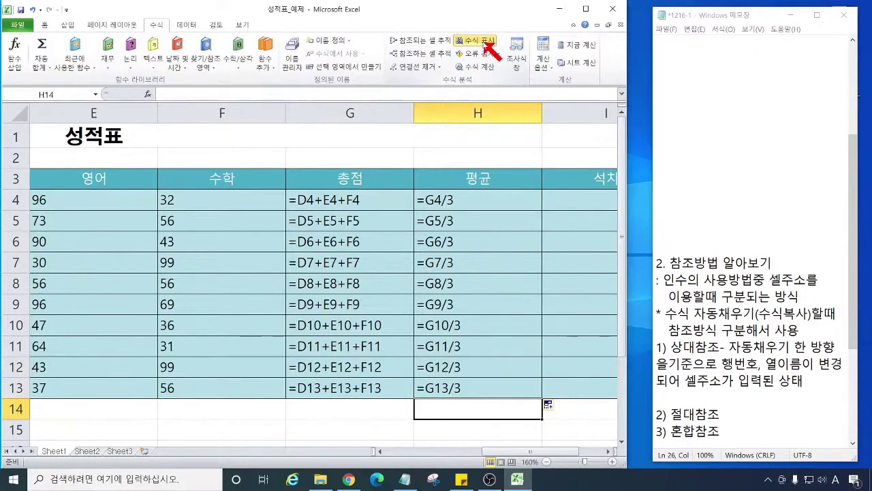
Step: Turn off formula display in the 성적표 sheet and select the first student's average in H4
click(484, 43)
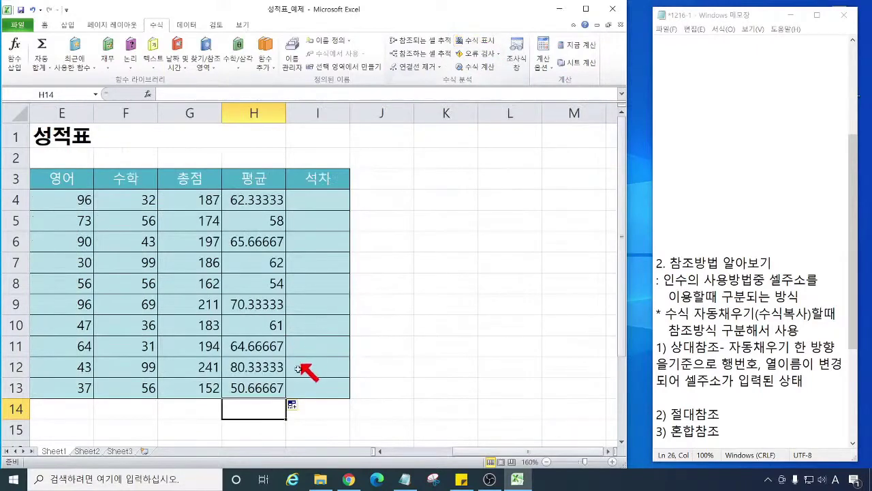
drag(510, 451, 422, 455)
click(508, 200)
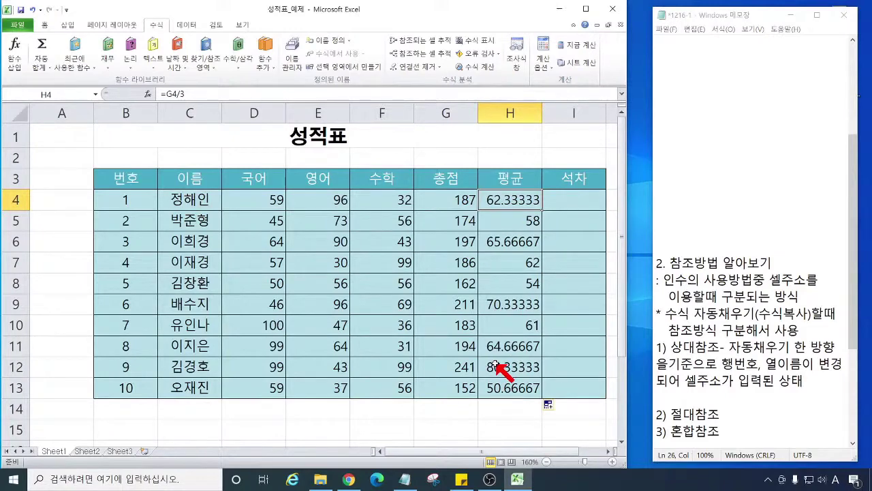
Step: Insert a space before the hyphen after 상대참조 in the Notepad notes, and highlight the "2) 절대참조" heading
click(670, 411)
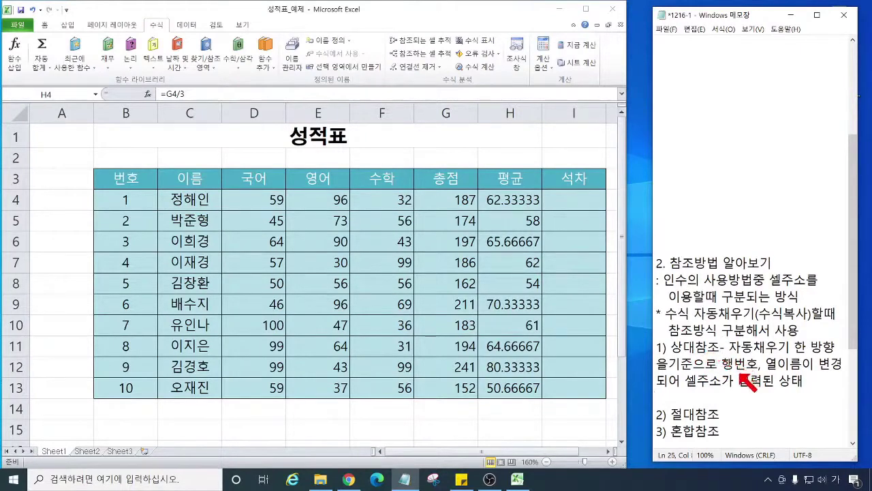
text(-)
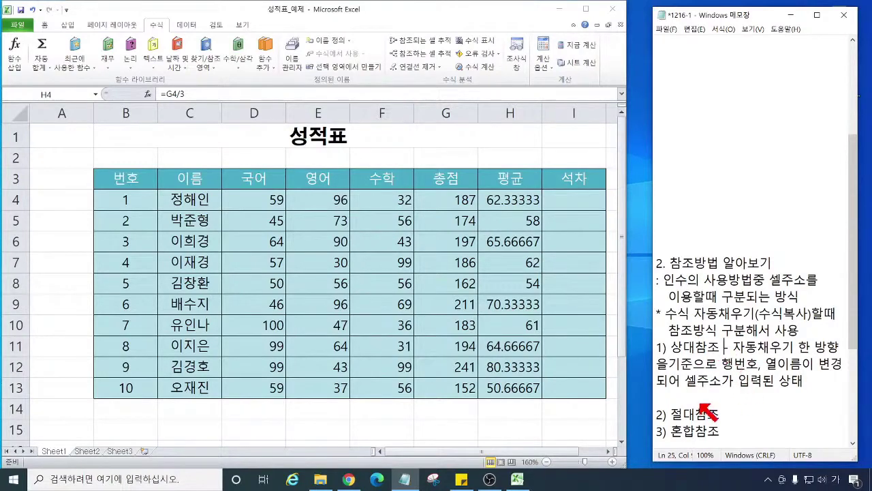
click(664, 403)
click(730, 417)
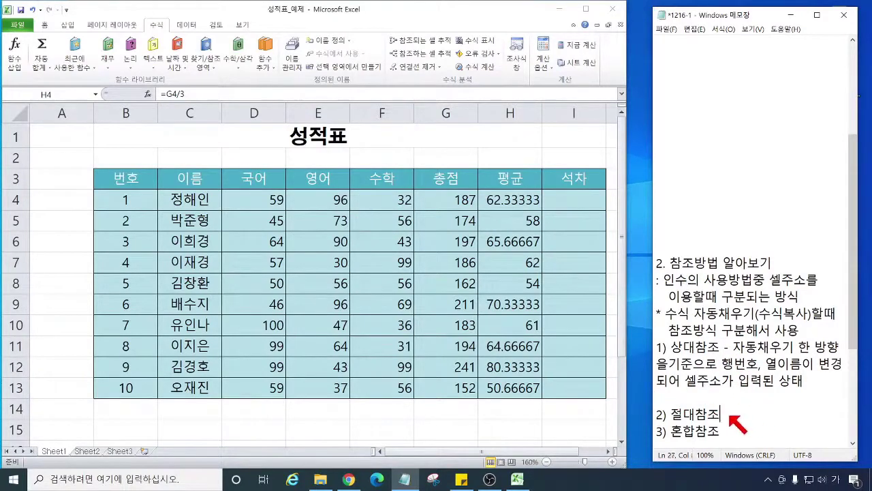
drag(720, 414, 657, 413)
click(729, 417)
Step: Open the average formula in H4 to inspect its total-score reference and constant divisor, and close it without changes
click(518, 197)
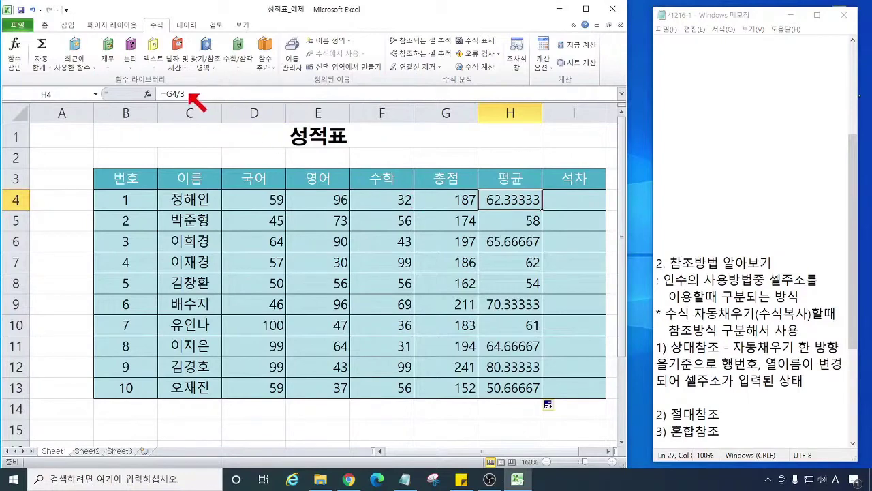
click(187, 95)
drag(511, 204, 528, 206)
click(530, 206)
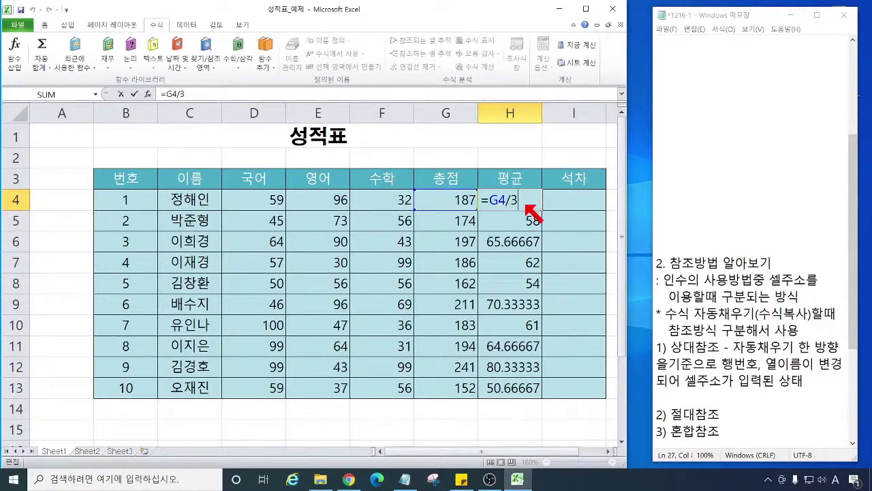
key(ctrl+Return)
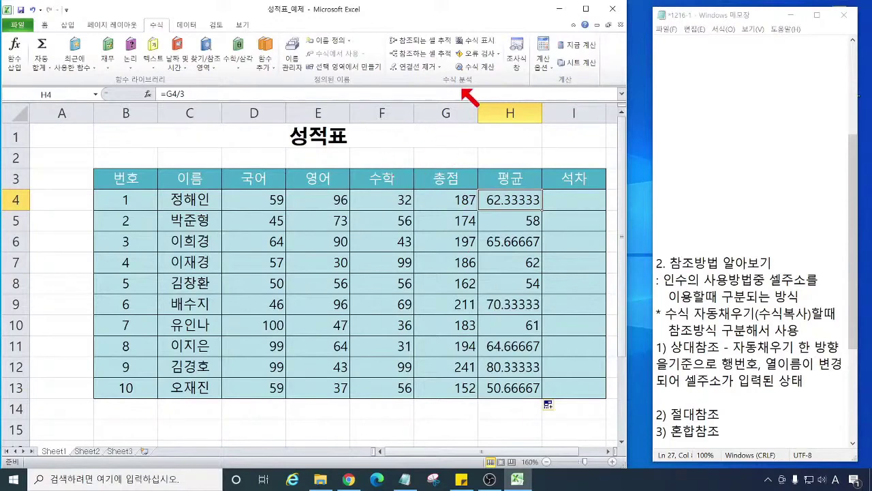
Step: Enter the label 과목수 in cell G2 above the 총점 header
click(444, 160)
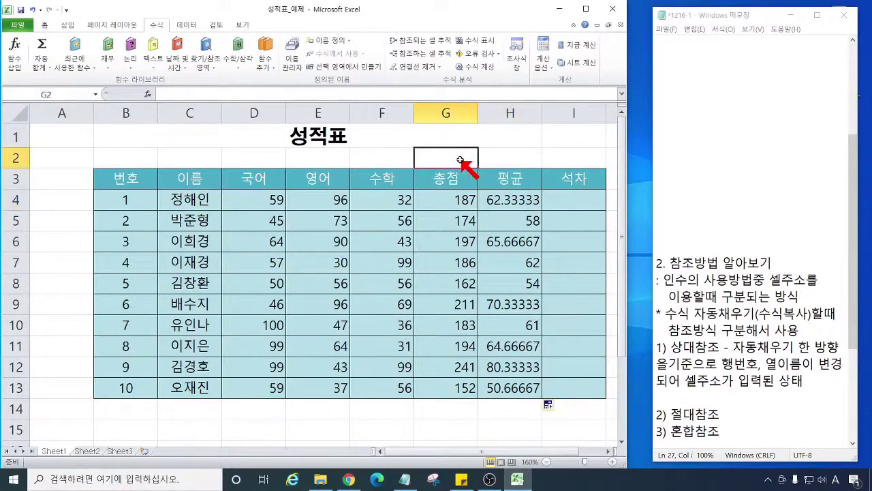
click(442, 162)
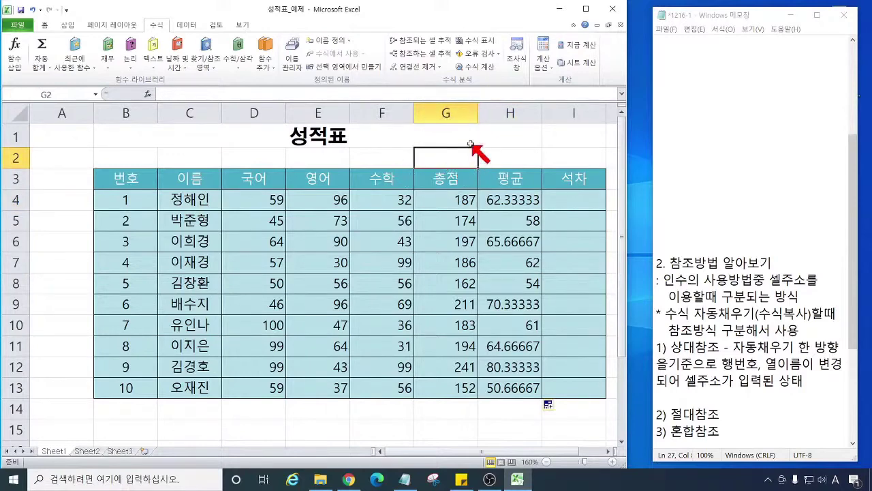
text(rhkah)
key(Escape)
text(과목수)
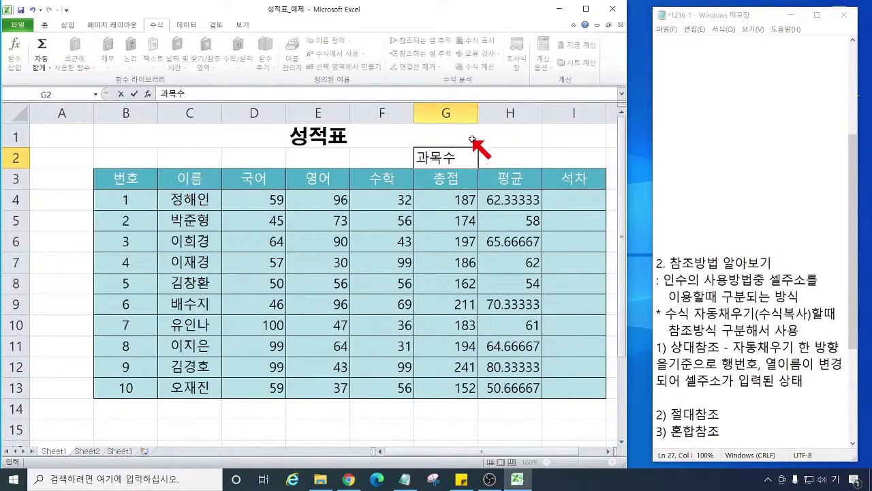
click(457, 156)
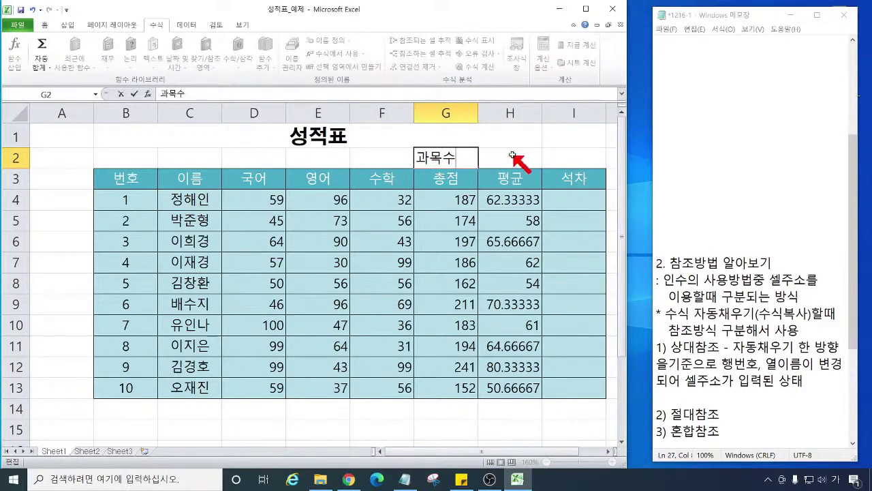
drag(476, 158, 403, 158)
click(472, 162)
Step: Enter 3 in cell H2 as the subject count beside the 과목수 label
click(511, 157)
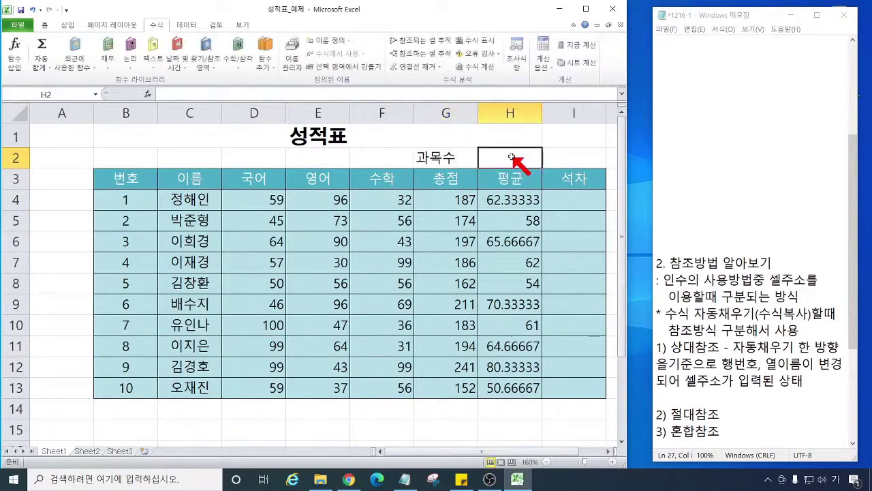
text(3)
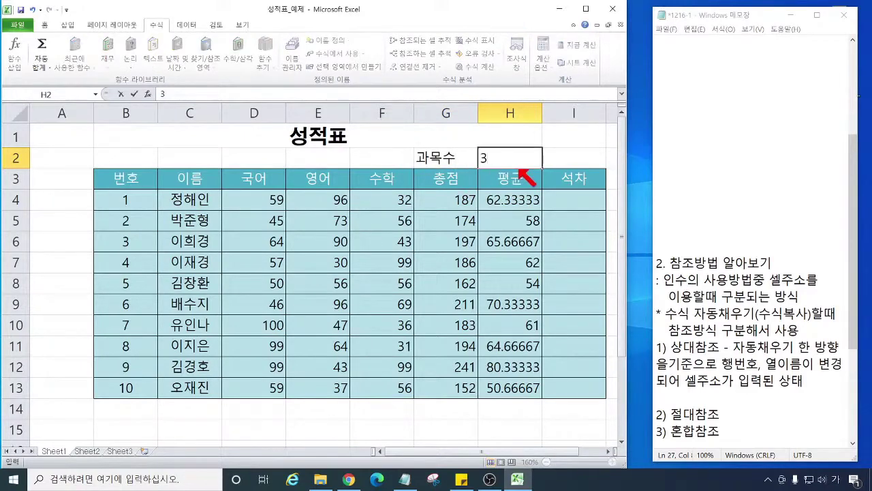
key(Return)
mouse_move(462, 164)
mouse_down()
mouse_move(512, 159)
mouse_move(456, 162)
mouse_up()
click(569, 163)
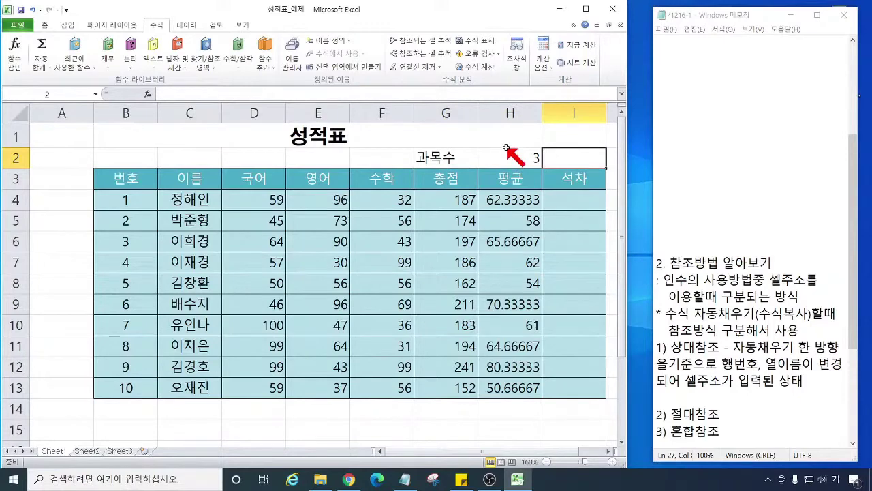
Step: Clear all average formulas in H4 through H13
click(529, 204)
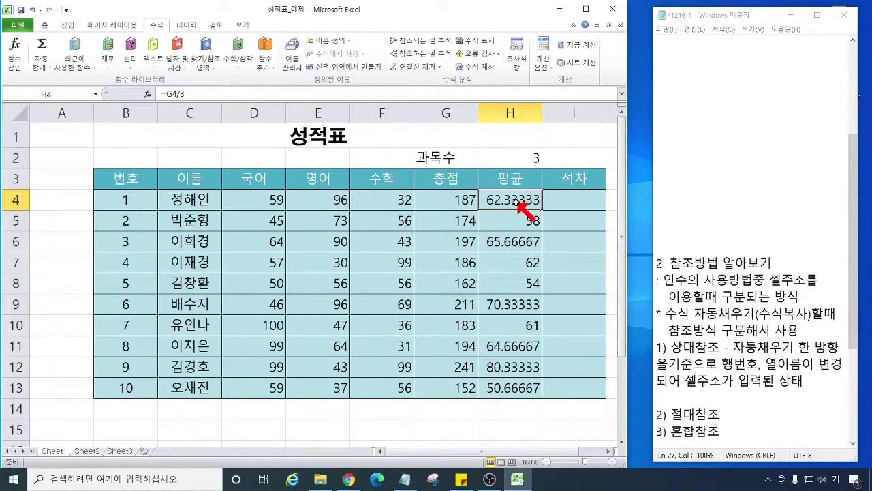
drag(516, 203, 512, 399)
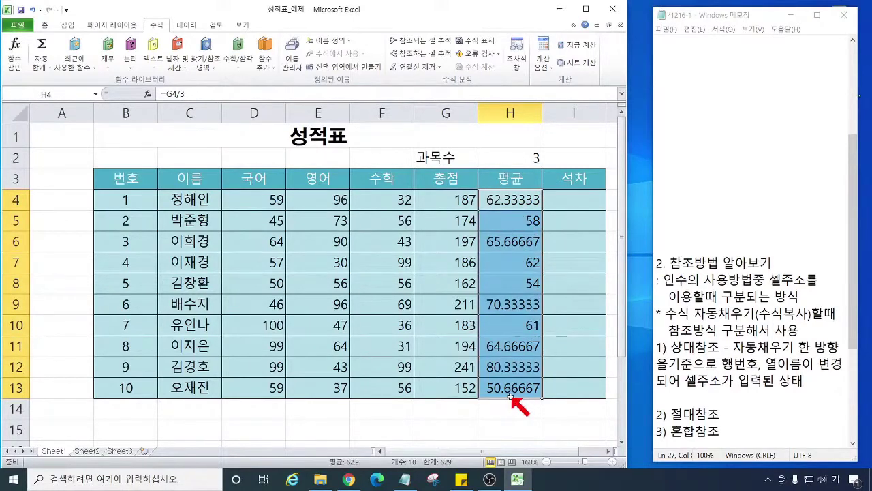
key(Delete)
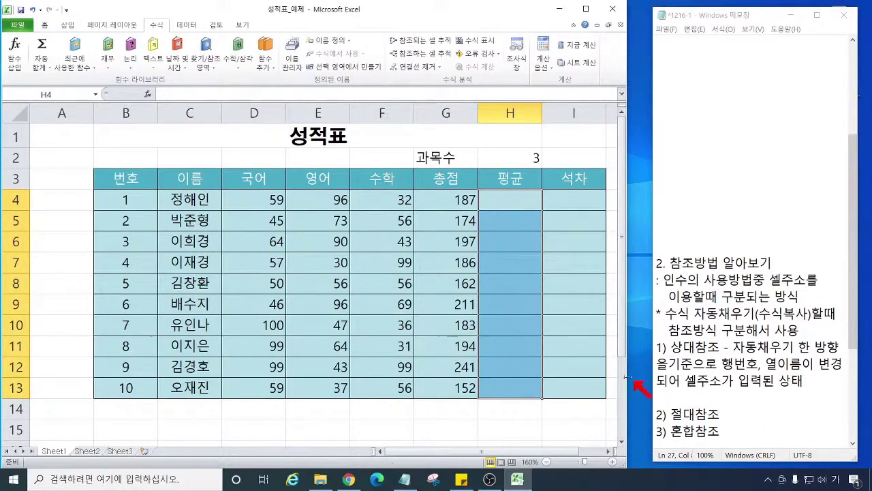
Step: Start an average formula in H4 that divides total score G4 by subject count H2, giving =G4/H2
click(504, 204)
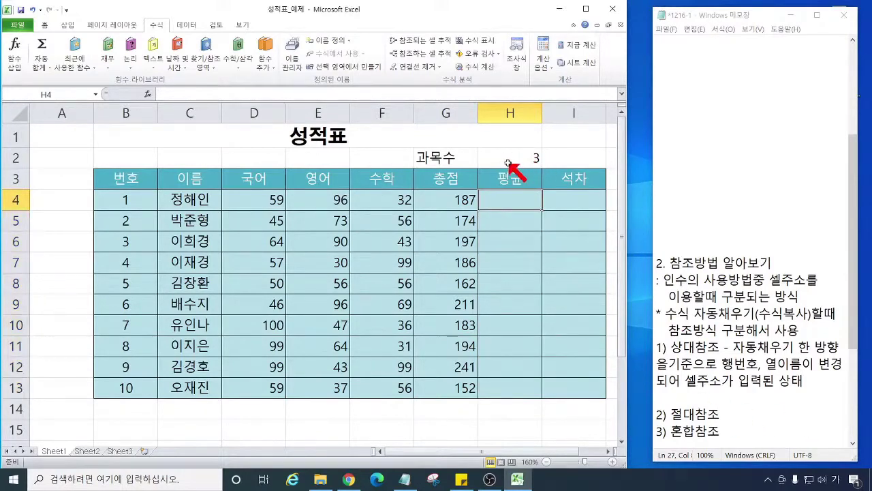
text(=)
click(444, 200)
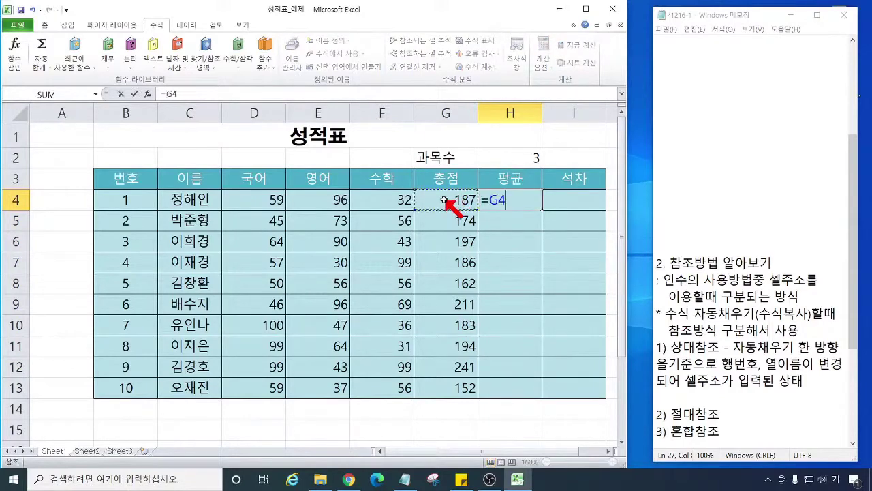
text(/)
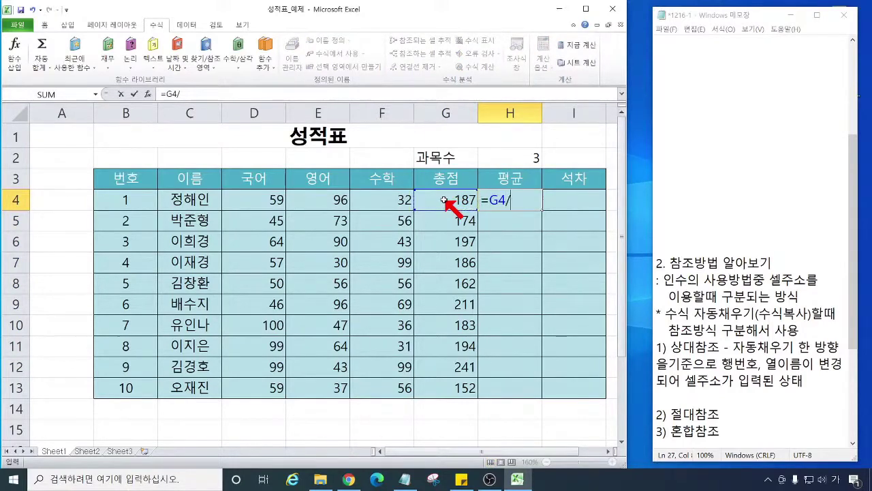
click(519, 158)
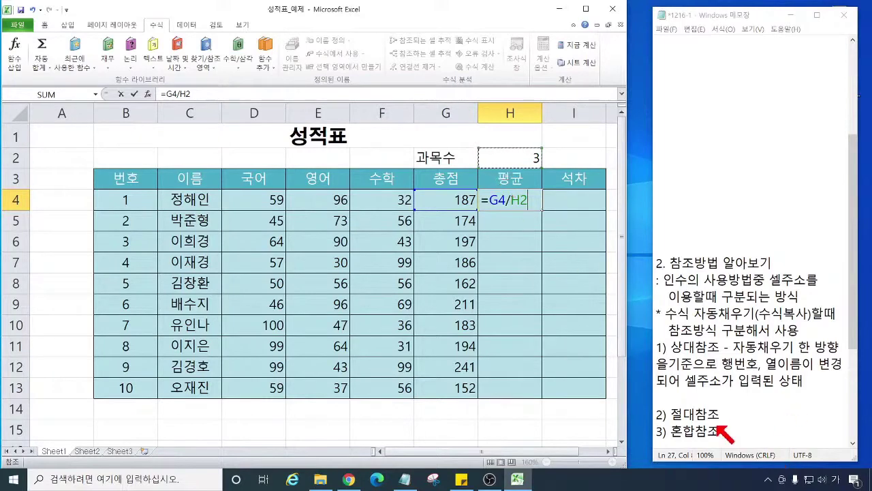
Step: Switch to the Notepad notes and define 절대참조 as "- 자동채우기방향 기준으로 행번호, 열이름이 불변"
click(744, 419)
scroll(743, 419, down, 1)
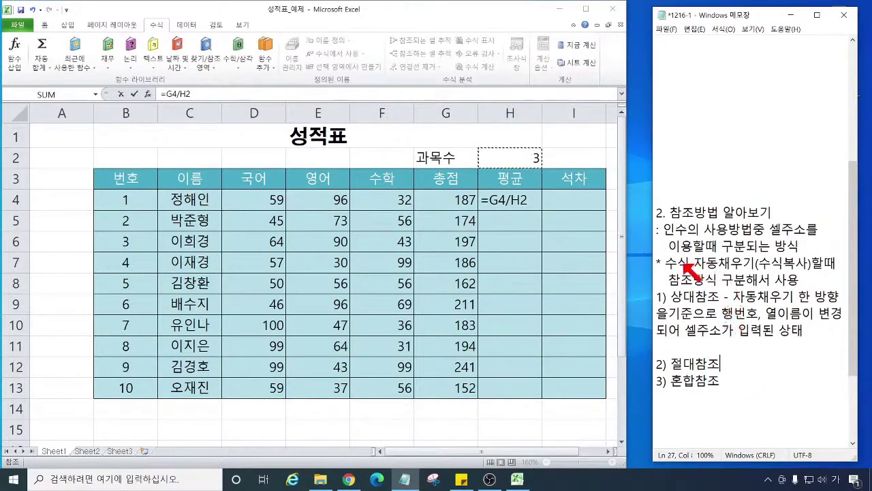
drag(694, 262, 813, 263)
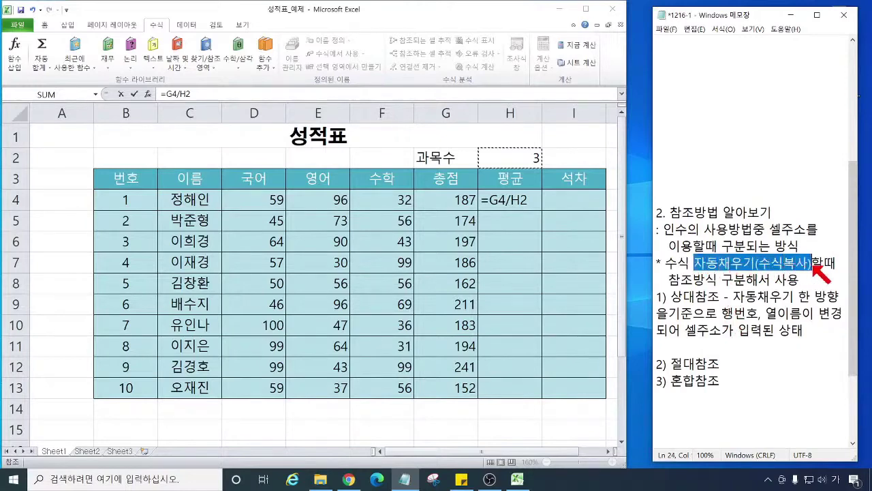
click(729, 362)
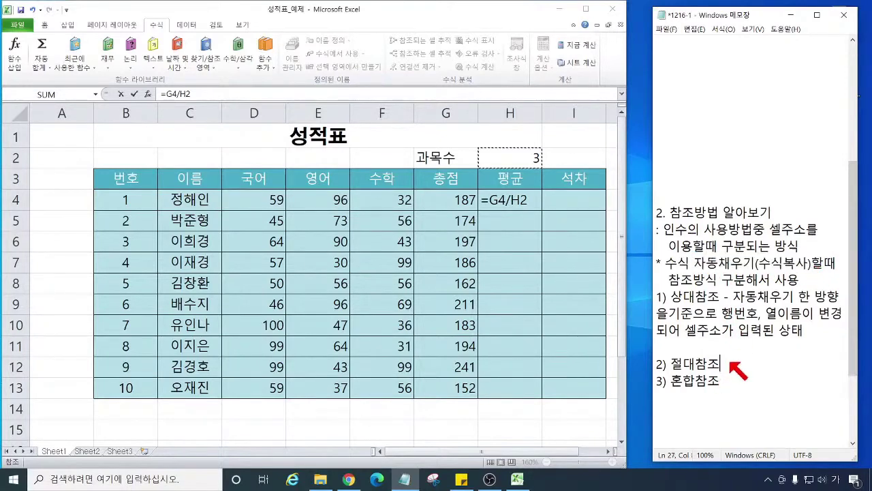
text(자동ㅊㅐㅇㅜ기)
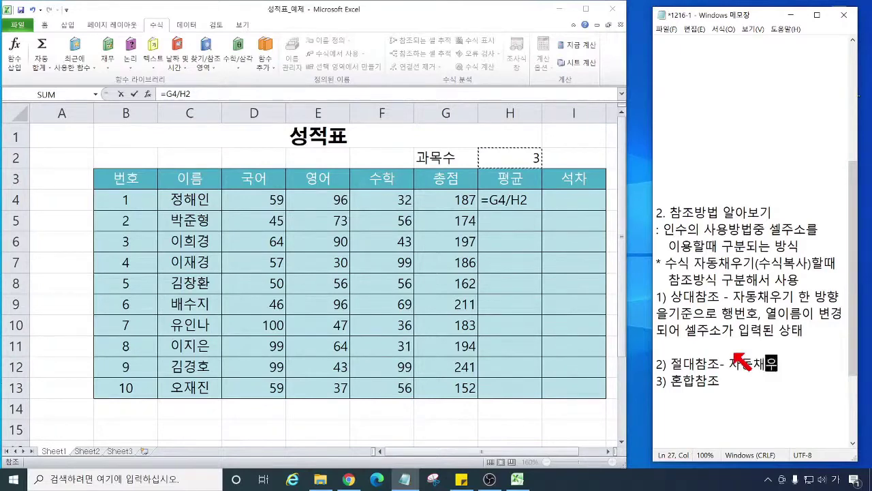
text(방행ㅇ)
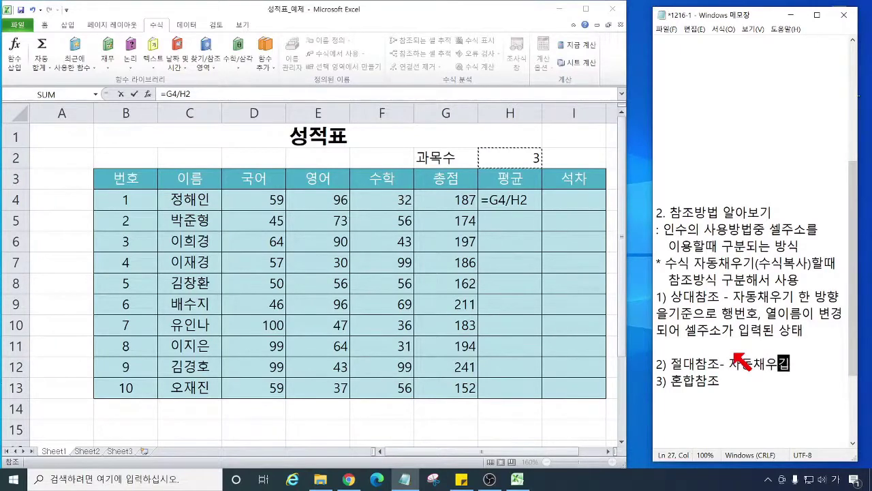
key(BackSpace)
key(BackSpace)
text(향 기준)
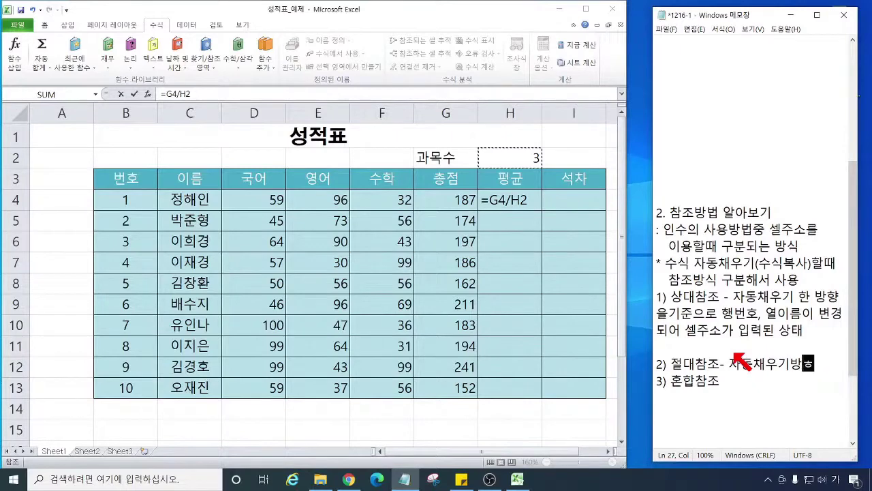
text(으로 ㅎ)
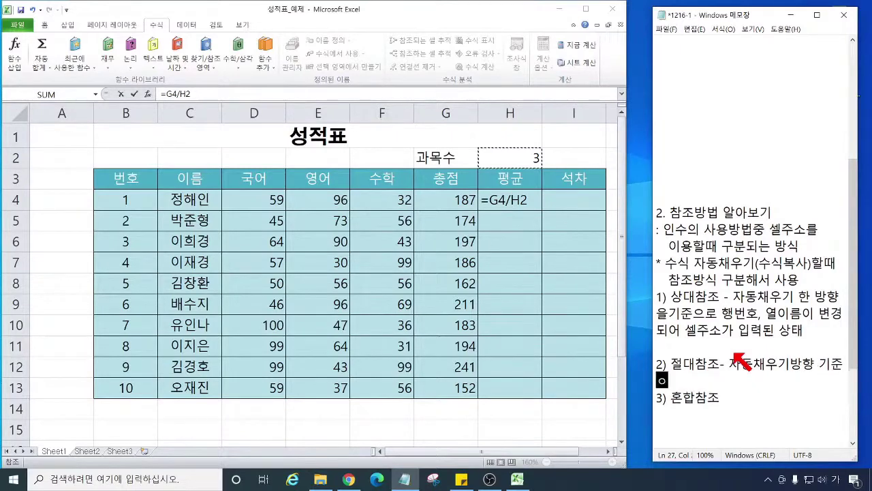
text(ㅐㅇ)
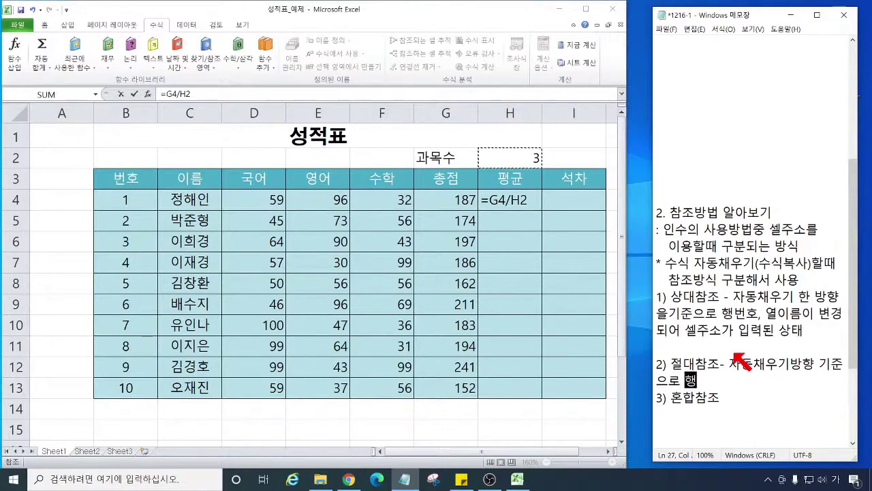
text(벊ㅗ, 열)
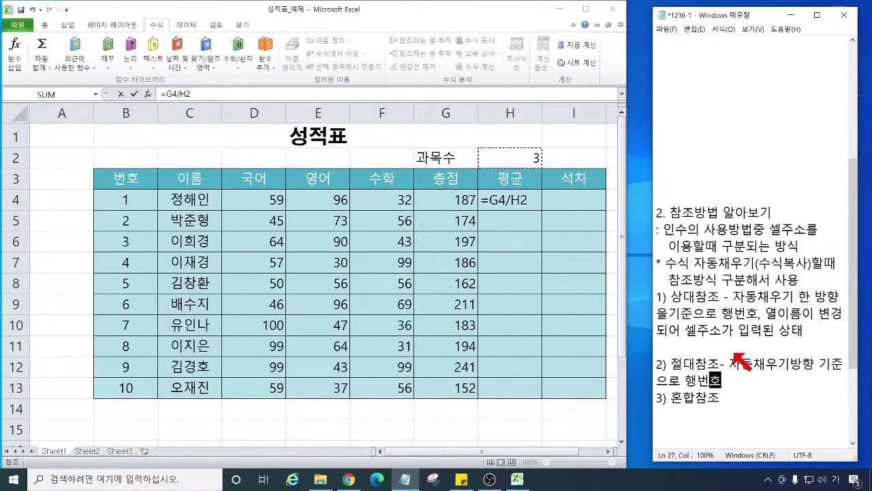
text(이름ㅇ)
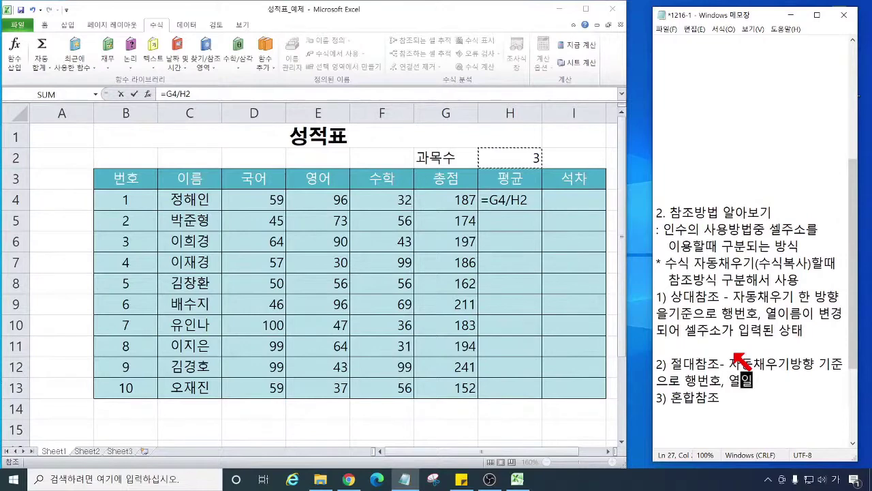
text(ㅣ )
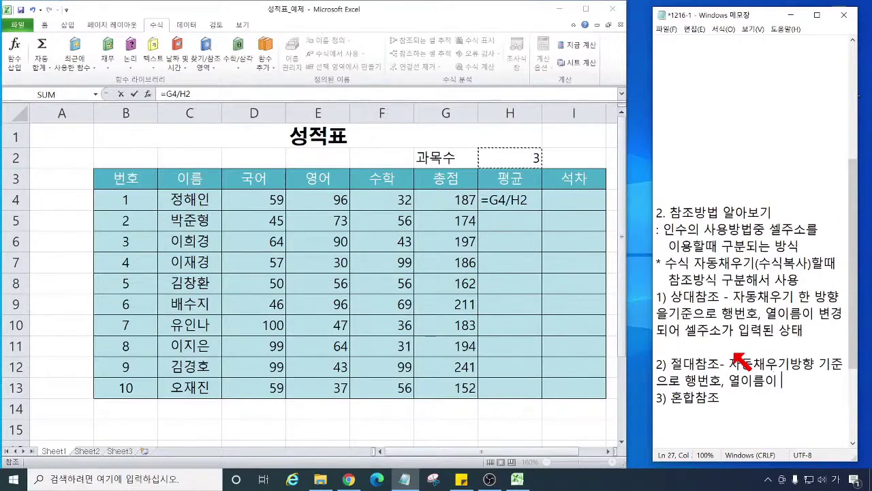
text(불변)
Step: Reword the start of the 절대참조 definition to "자동채우기 하더라도", removing 방향 and 기준으로
key(Up)
key(Delete)
key(Delete)
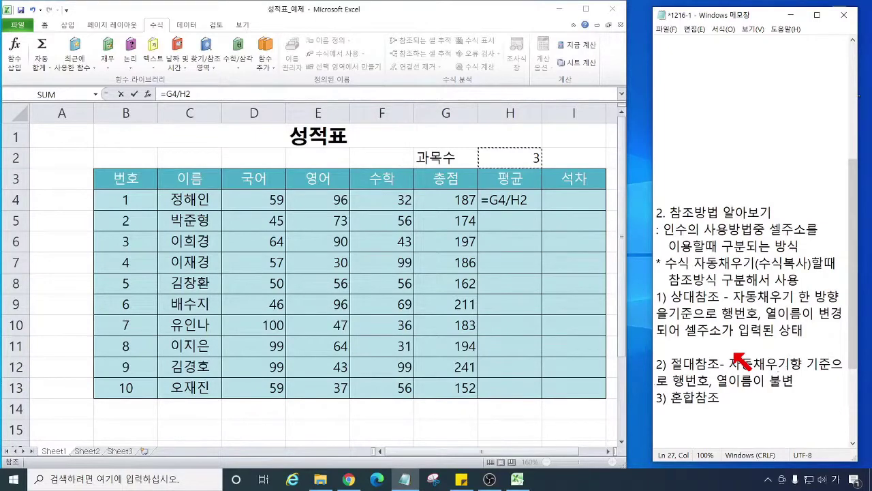
text(하더라도)
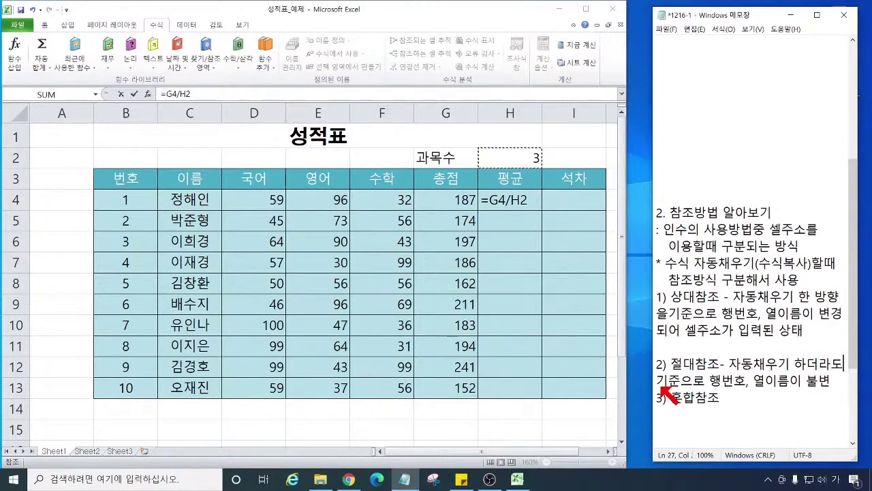
drag(659, 386, 717, 382)
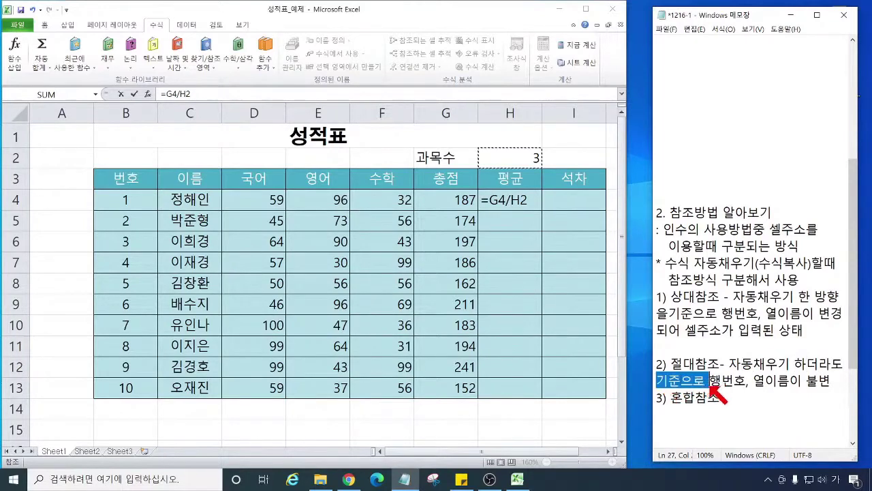
key(Delete)
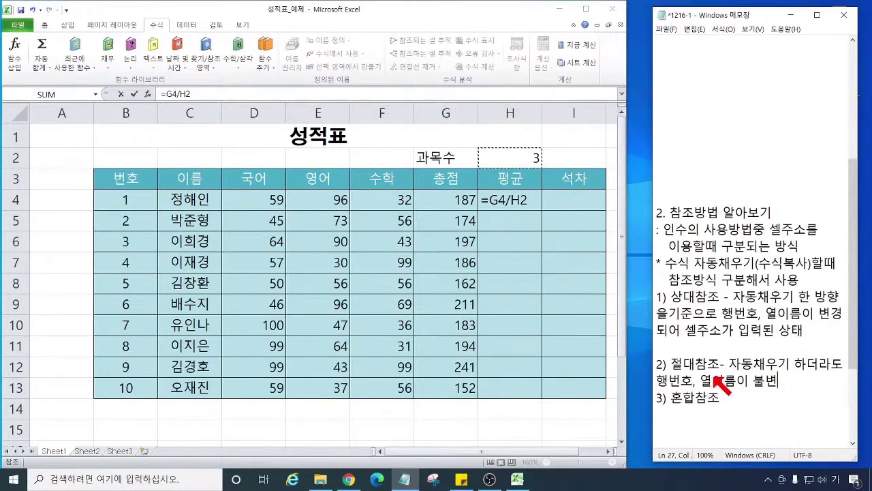
Step: Replace 불변 at the end of the 절대참조 definition with "변경되지 않는 참조방식"
text(변경ㄷ)
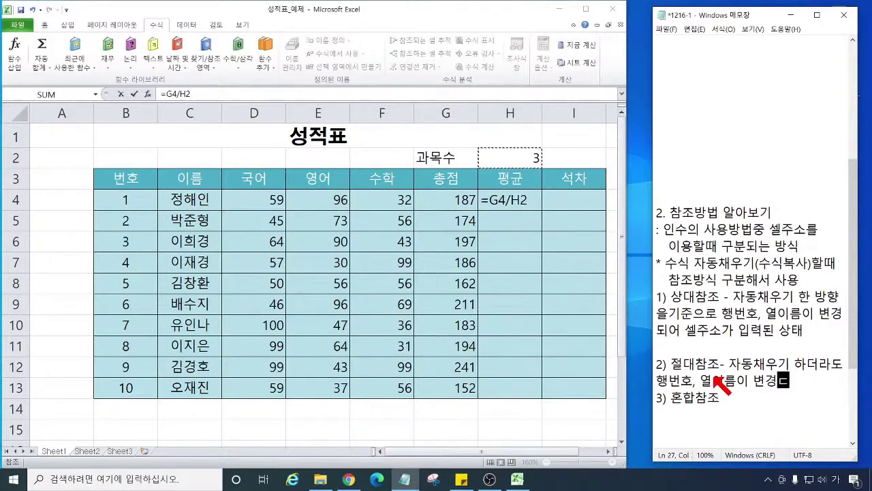
text(지)
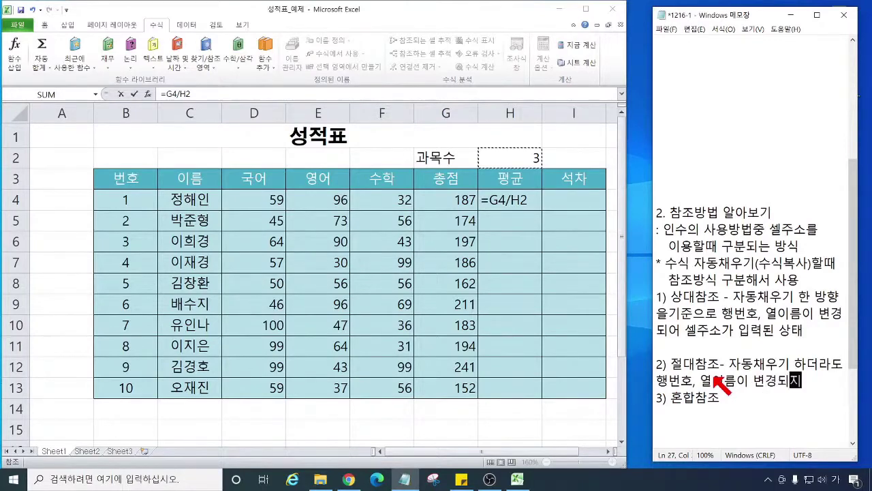
text(않는 ㅊ)
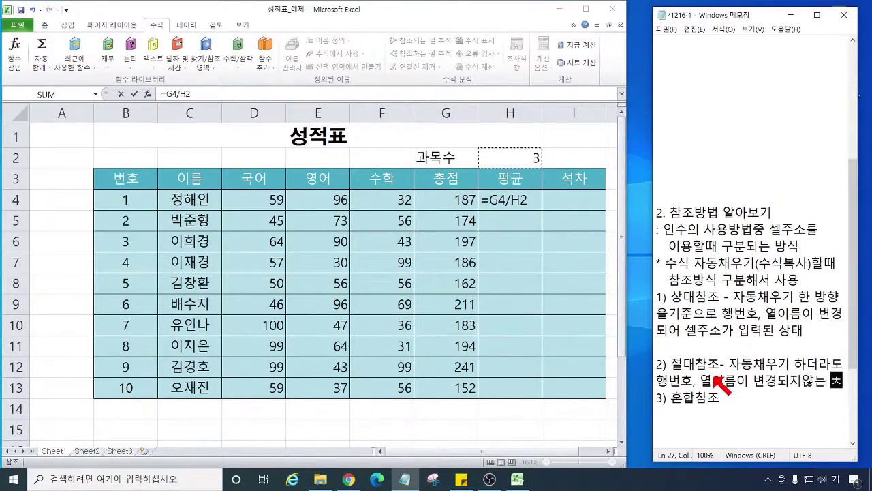
text(조방시)
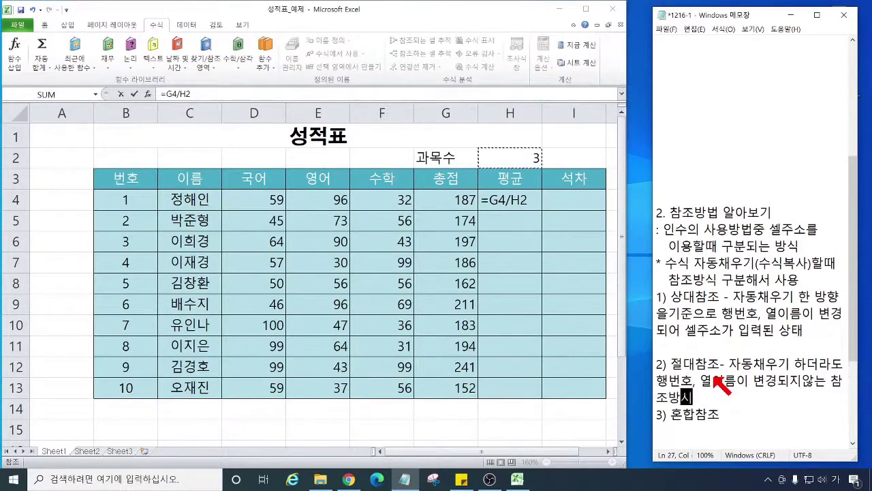
key(Up)
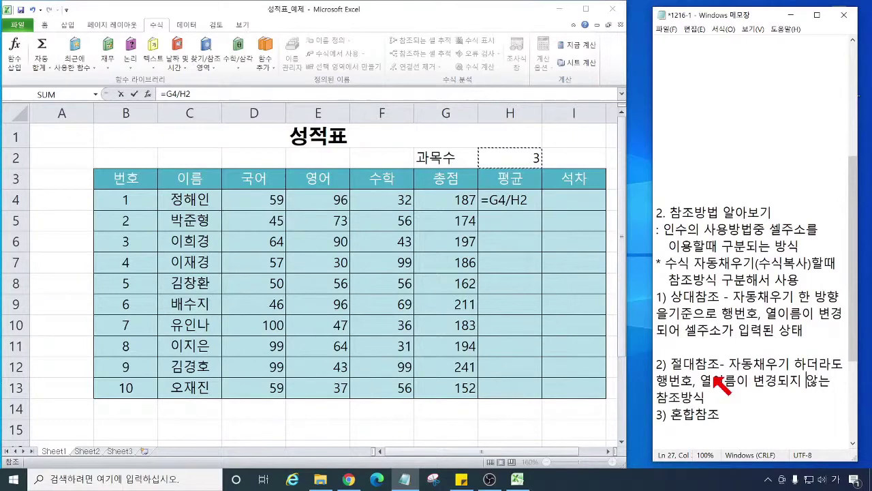
Step: Append the parenthetical note "( 셀주소 열이름, 행번호를 고정" after 참조방식 in the 절대참조 definition
drag(672, 363, 729, 369)
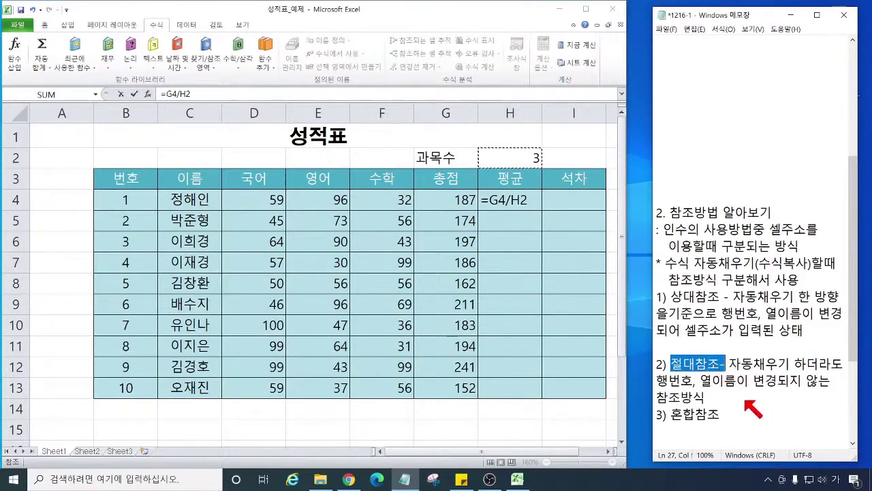
click(744, 405)
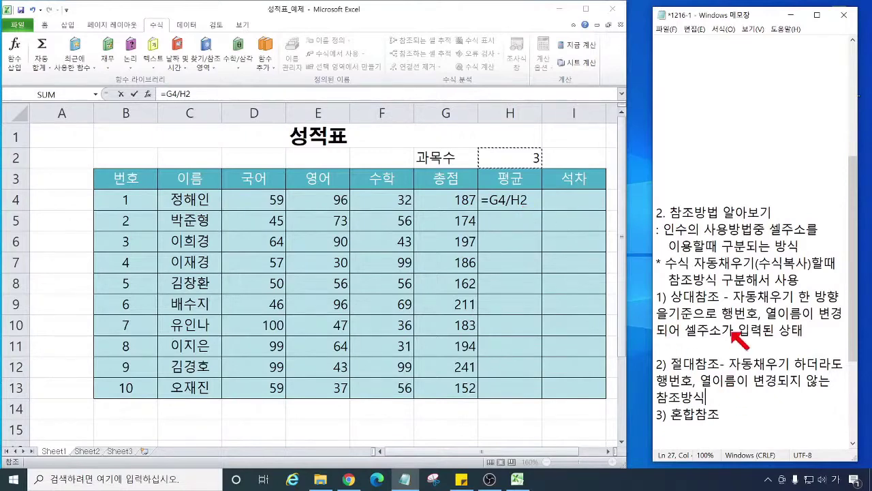
text(ㅅ주소에 열이름)
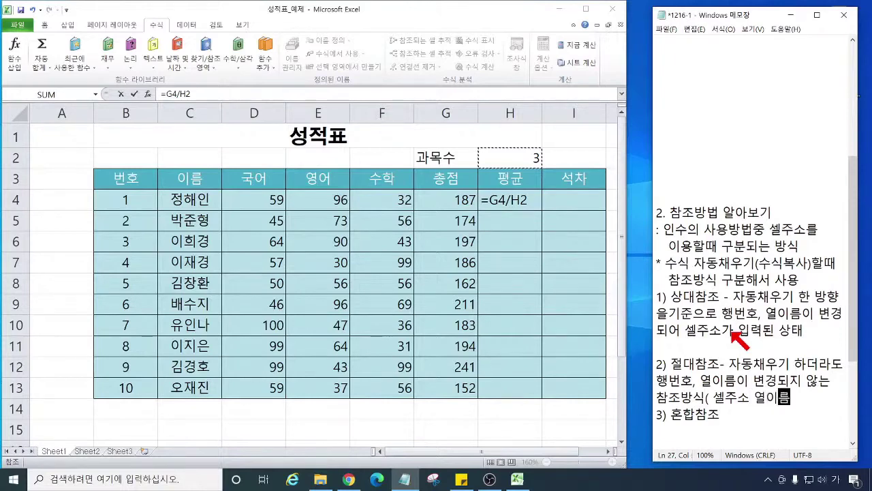
text(, 행ㅂ)
text(호)
key(BackSpace)
key(BackSpace)
key(BackSpace)
text(번호를)
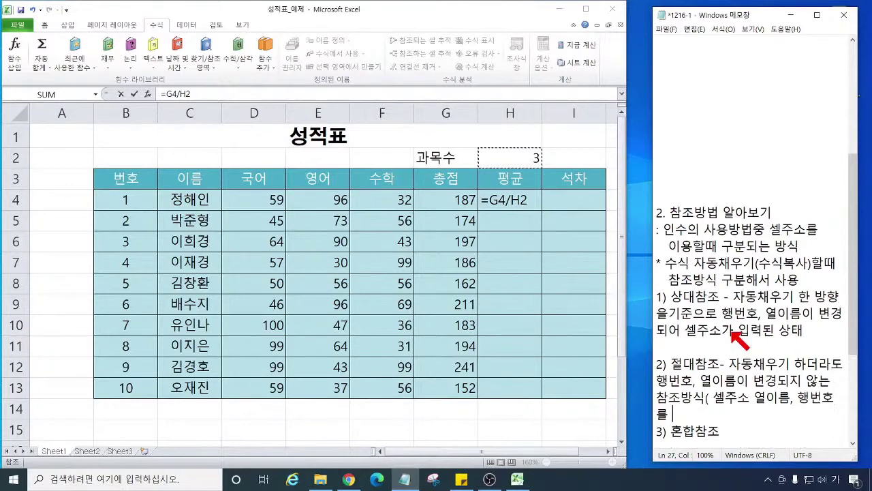
text(고정해ㅇ)
key(BackSpace)
key(BackSpace)
Step: Remove the space after the opening parenthesis and change 셀주소 to 셀주소중 in the 절대참조 note
key(Up)
key(Right)
key(Right)
key(BackSpace)
key(Right)
key(Right)
key(Right)
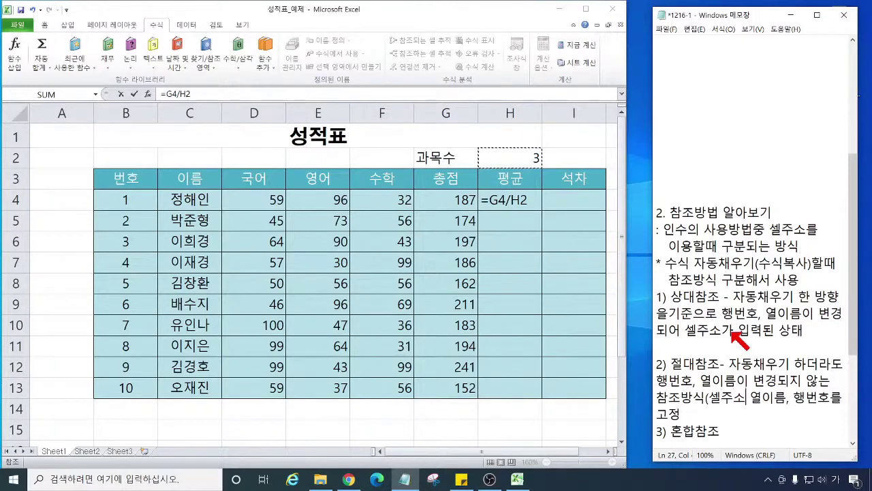
text(중)
Step: Replace "를 고정" after 행번호 with "앞에 $ 표시 추가하여 고정)" to finish the parenthetical note
key(Down)
key(BackSpace)
key(BackSpace)
key(BackSpace)
key(BackSpace)
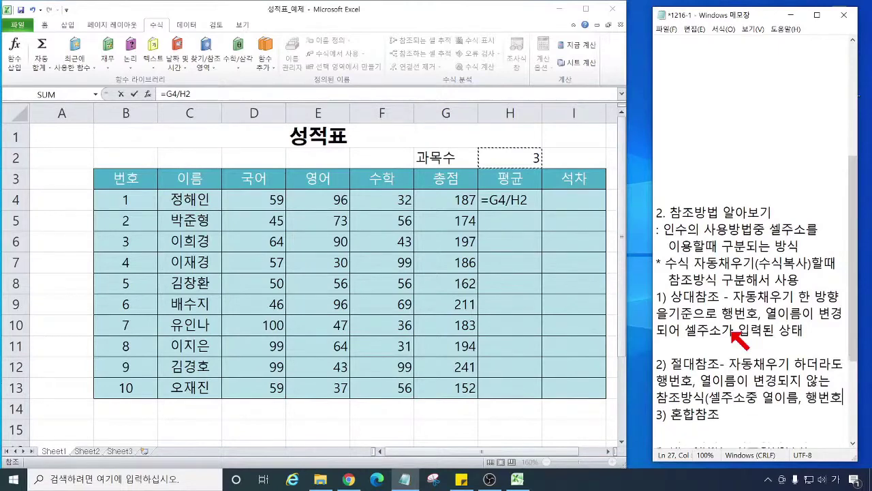
text(앞에)
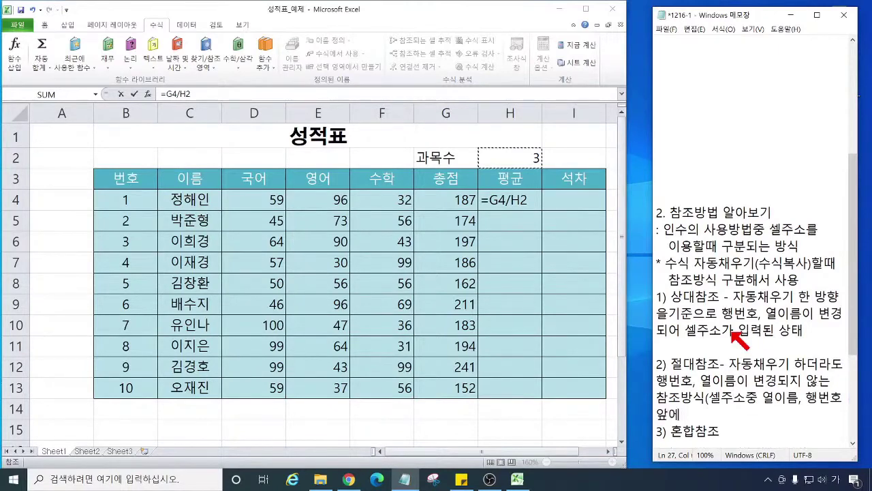
text( $ 표시 추가하여 고정))
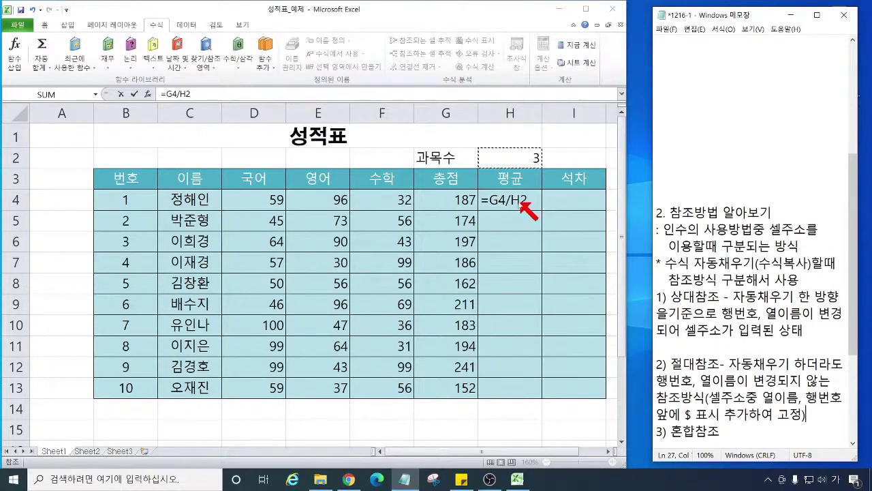
Step: Switch to Excel and manually insert $ before the column letter and row number of the H2 reference in H4's average formula
click(521, 210)
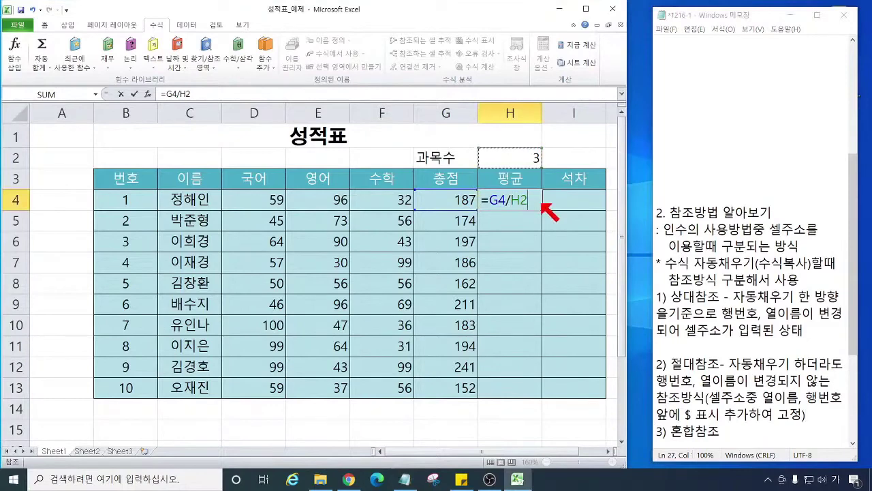
click(518, 200)
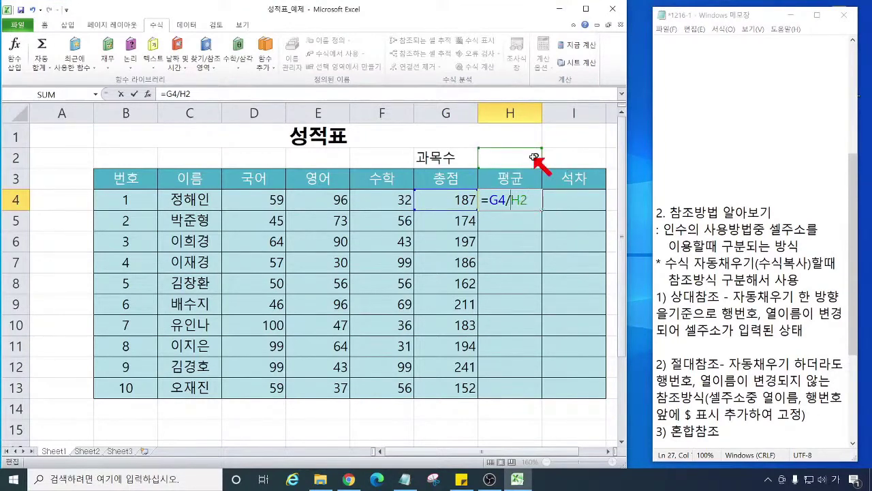
text($)
click(527, 200)
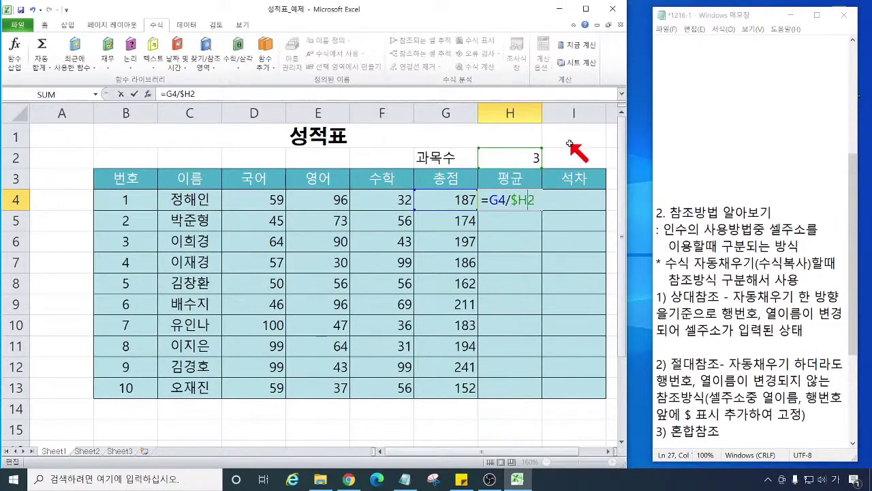
text($)
Step: Delete the divisor from H4's average formula and reference the 과목수 cell again as the absolute reference $H$2
key(BackSpace)
key(BackSpace)
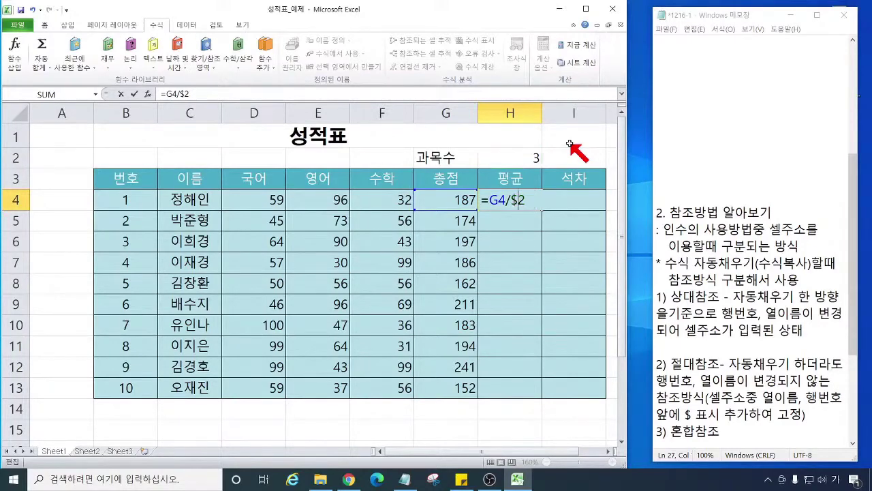
key(BackSpace)
key(BackSpace)
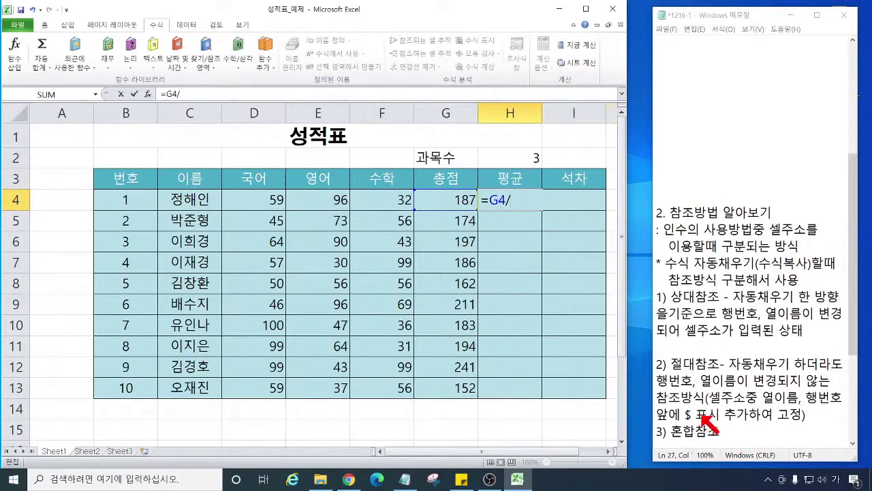
click(529, 159)
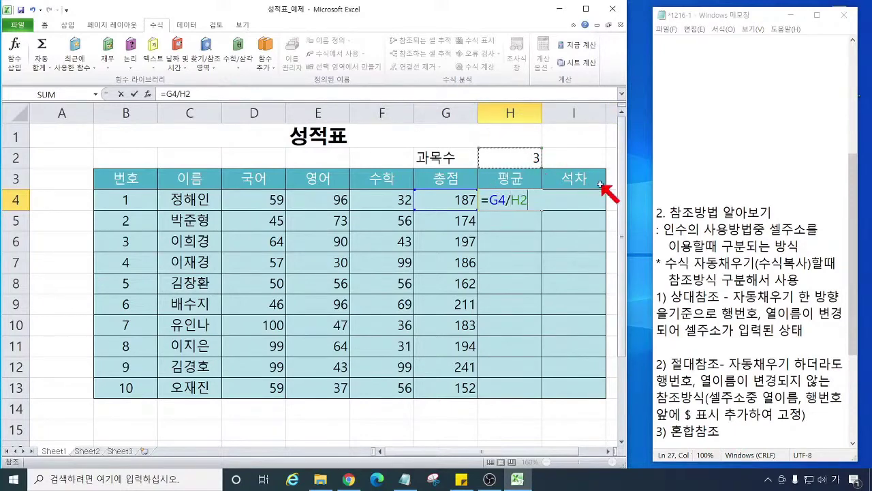
key(F4)
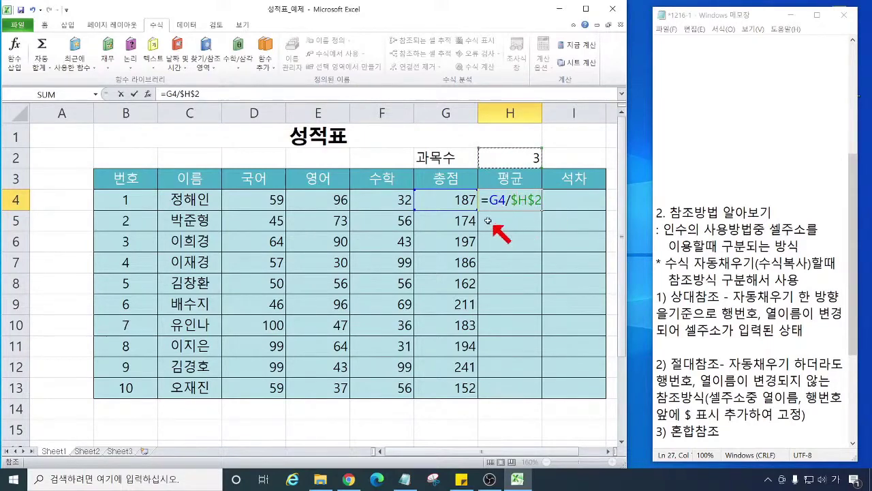
Step: Switch to the Notepad notes and add the line "-> 셀주소 선택," below the 절대참조 definition
click(814, 413)
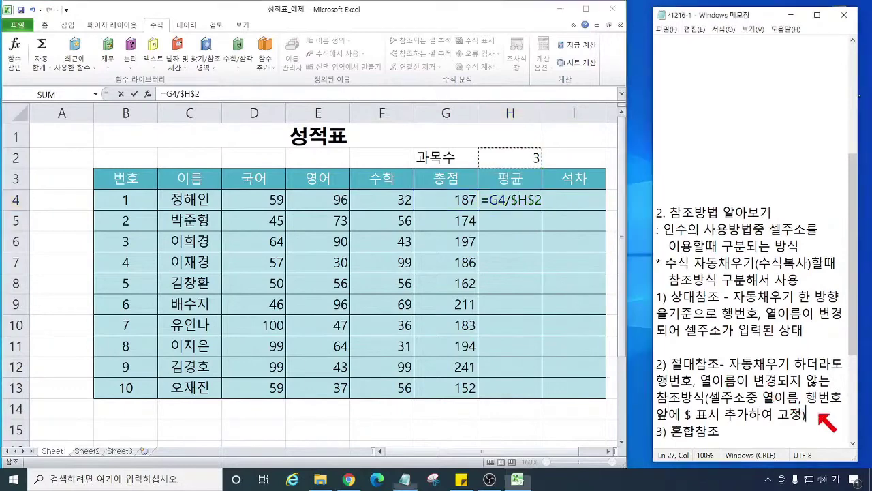
key(Return)
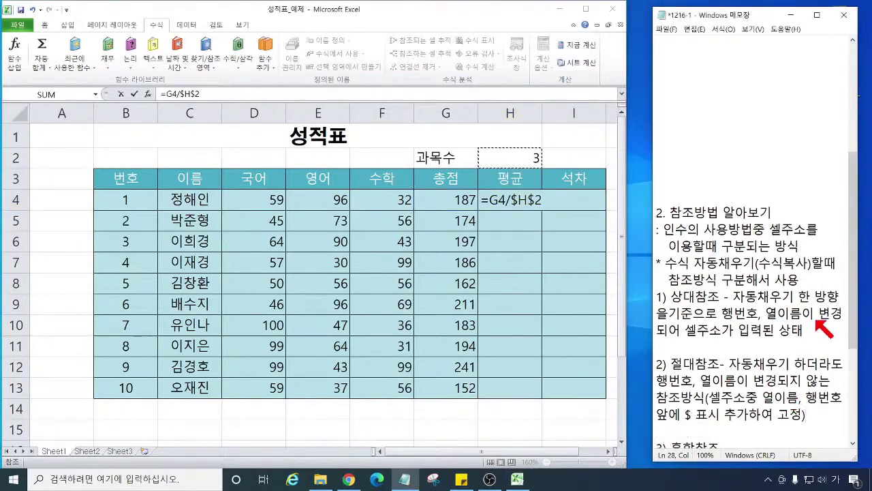
text(-> ㅅ)
text(셀주소 선택)
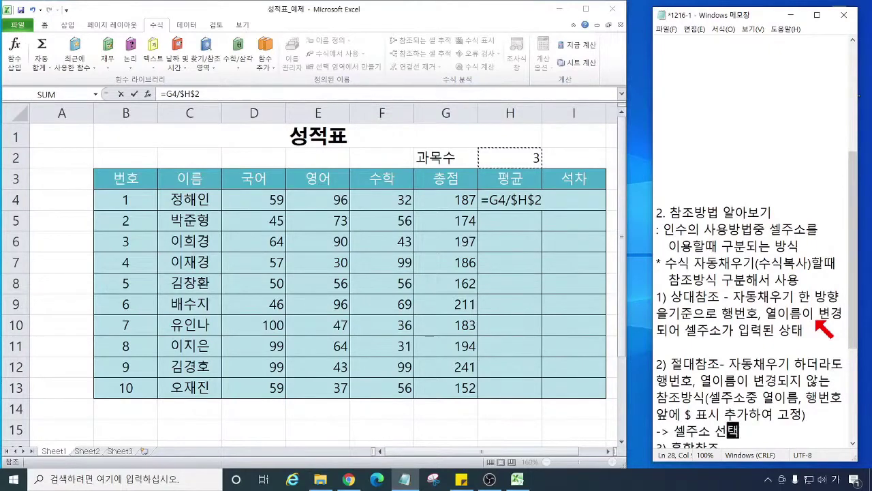
text(,)
scroll(825, 329, down, 3)
key(Return)
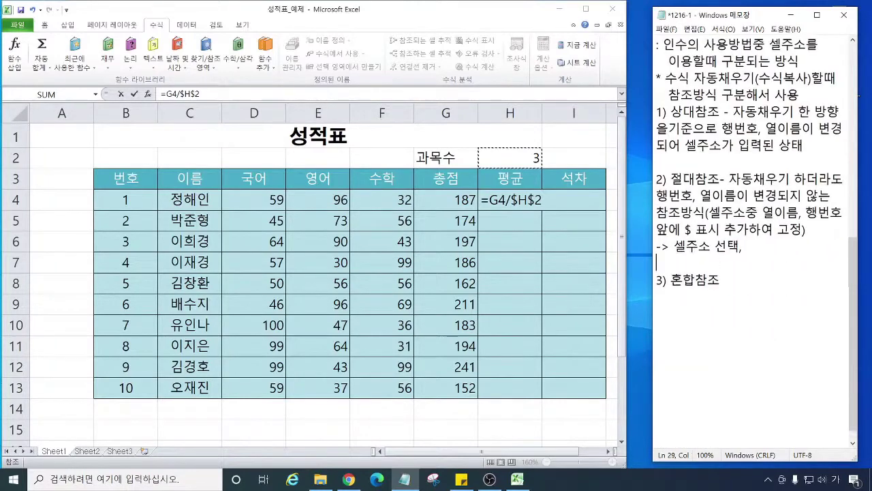
Step: Add the line "-> 키보드의 'F4'단추 누름" below the 셀주소 선택 line in the 절대참조 notes
text(-> 키보드의 'F$)
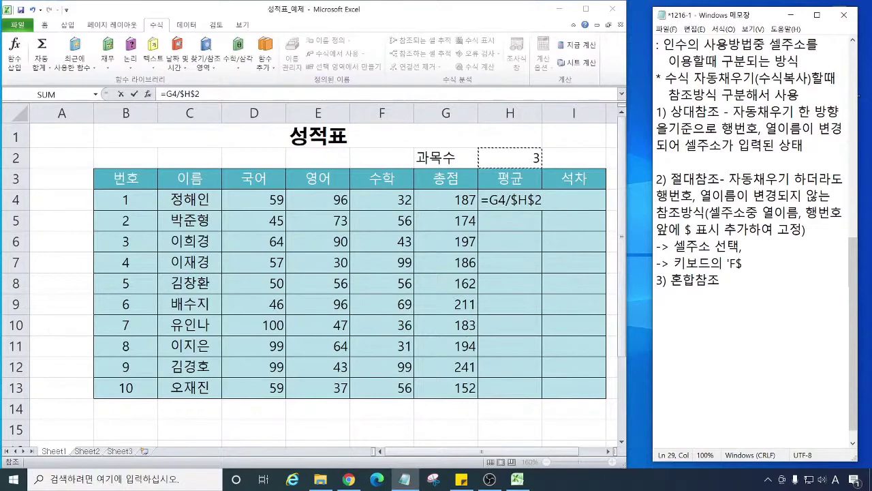
key(BackSpace)
text(4")
key(BackSpace)
text(')
key(Hangul)
text(단ㅊ축 누름)
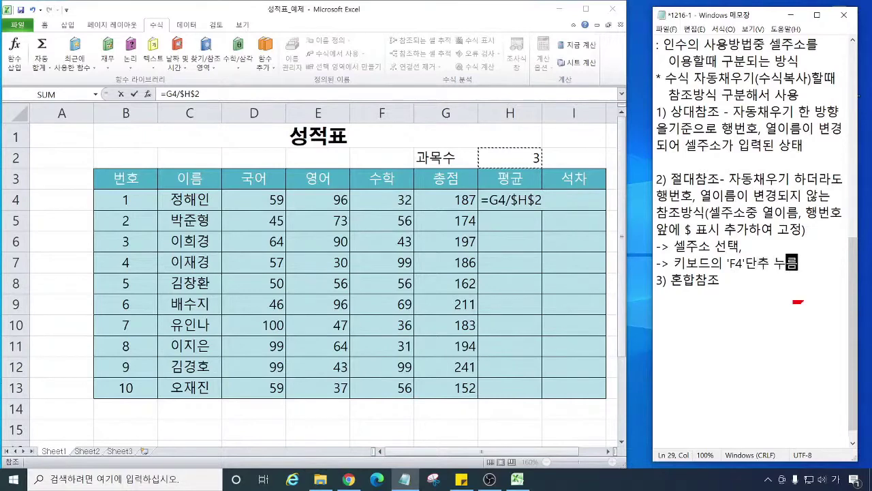
key(Return)
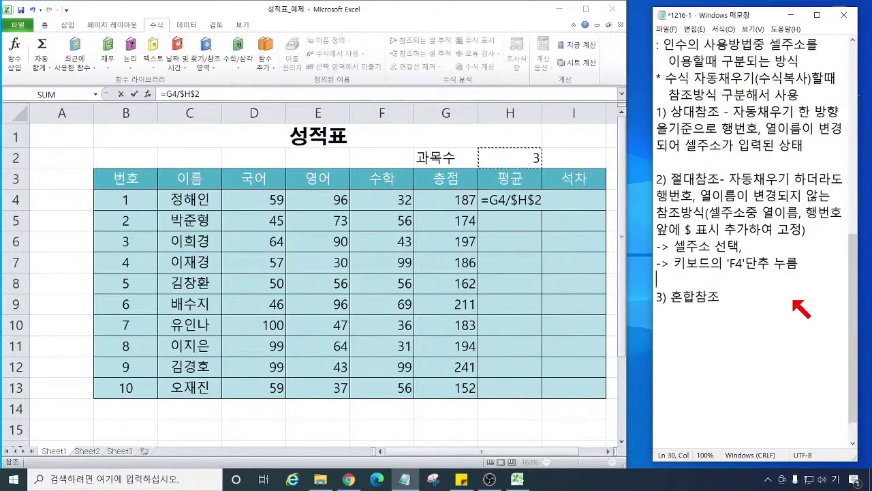
Step: Add the example line "(A1-> $A$1로 표시됨)" to the 절대참조 notes, followed by a blank line before 혼합참조
text(()
text(ㅁ1)
key(BackSpace)
key(BackSpace)
key(Hangul)
text(A1-> $A$1)
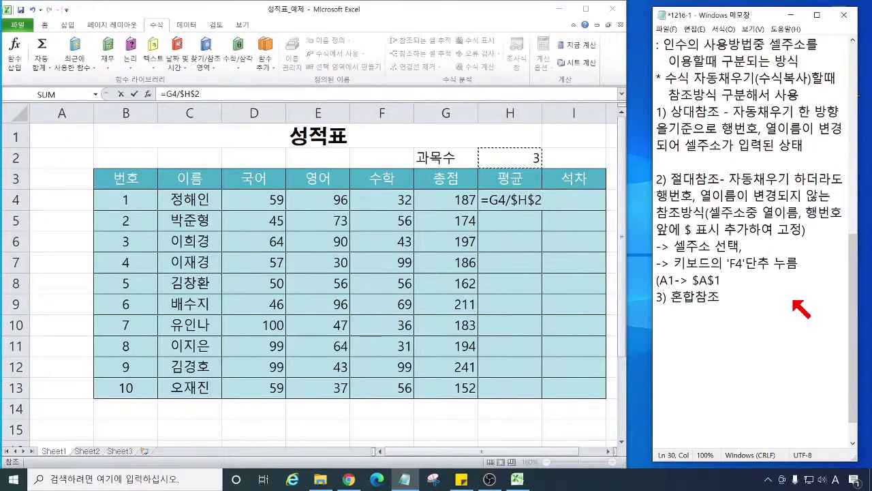
text(로 표시됨))
key(Return)
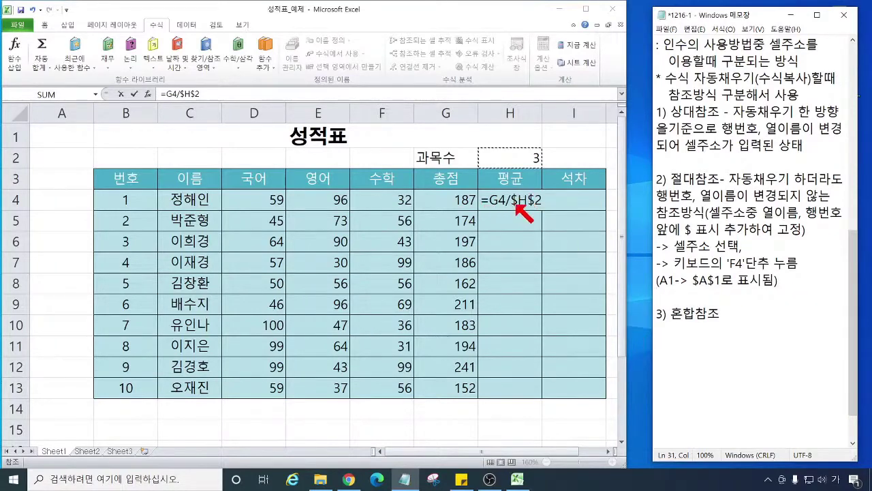
Step: Switch to Excel, enter the formula =G4/$H$2 in H4 and fill it down through H13
click(516, 204)
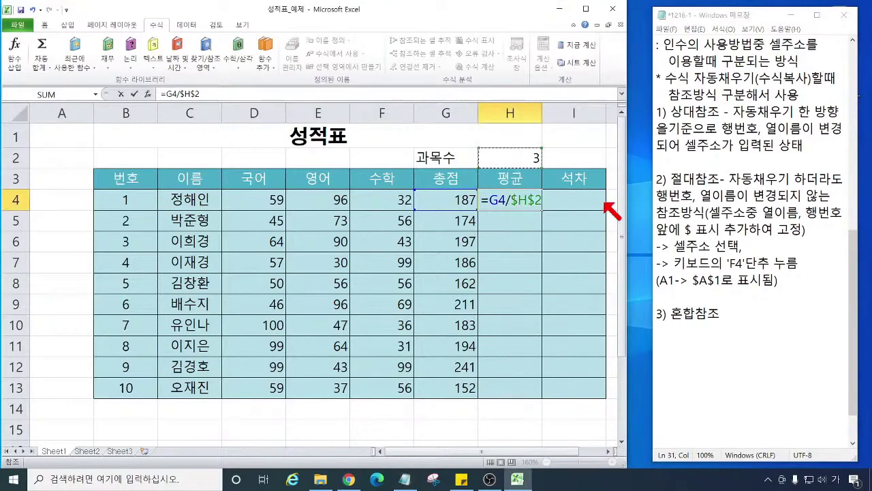
key(Return)
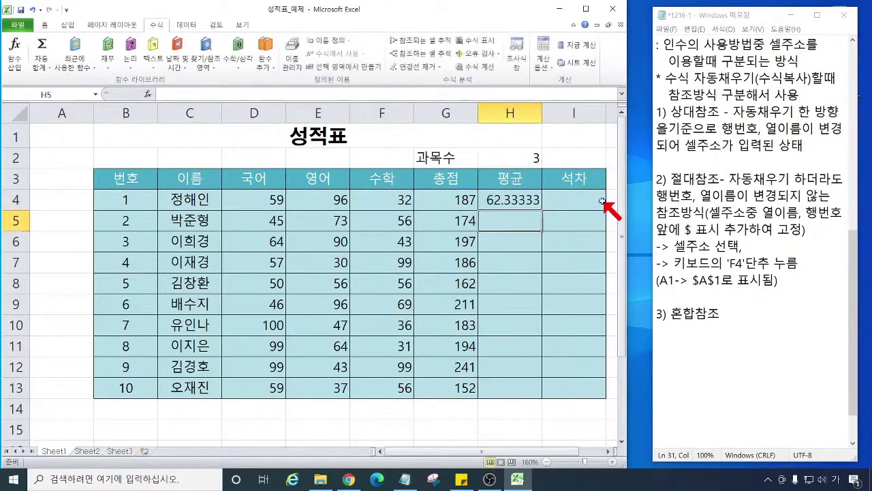
key(Up)
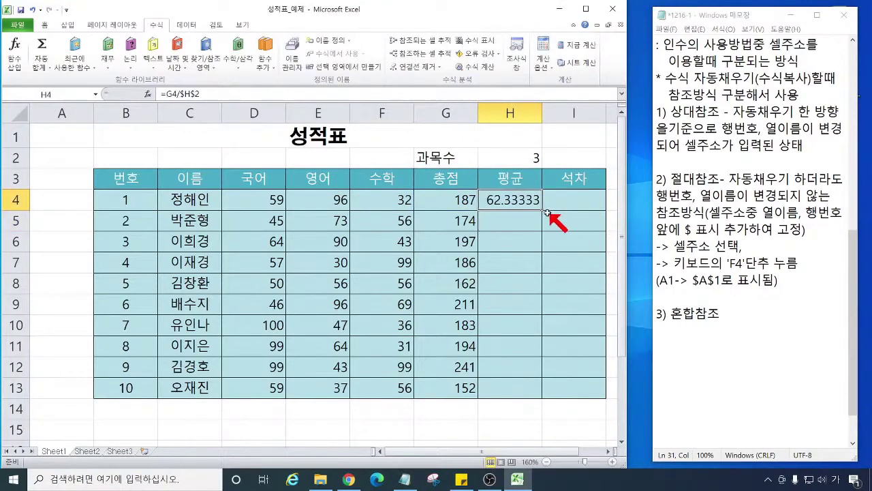
drag(543, 210, 530, 395)
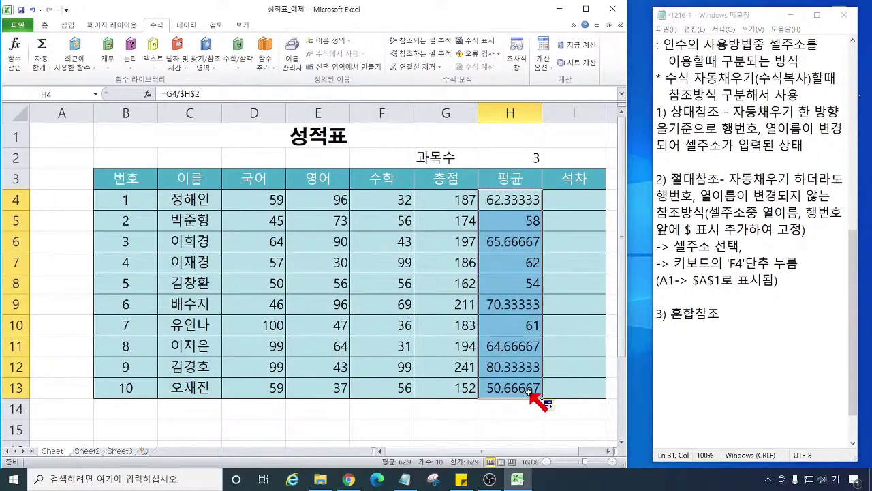
click(523, 402)
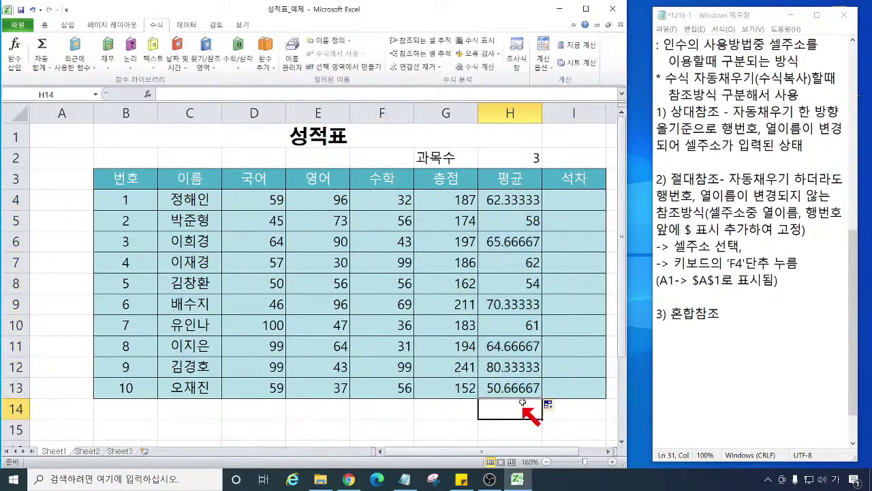
Step: Test the fixed reference by setting the 과목수 value in H2 to 2, and set it back to 3
click(525, 159)
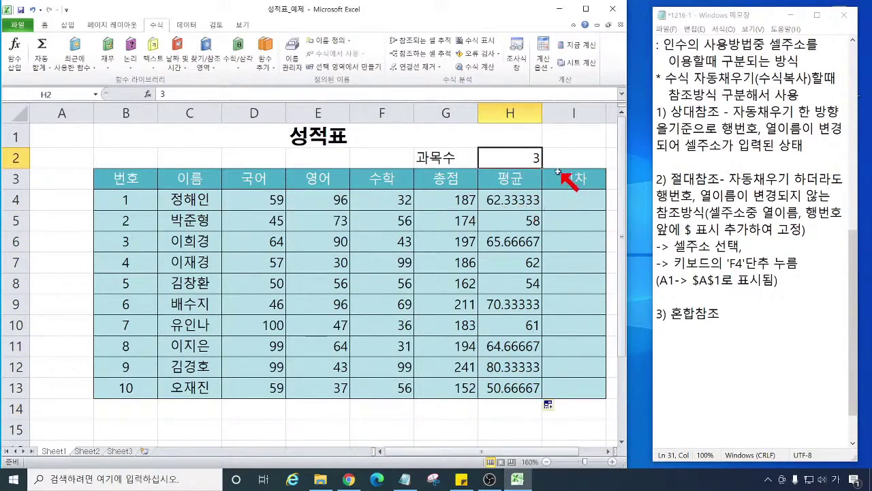
text(2)
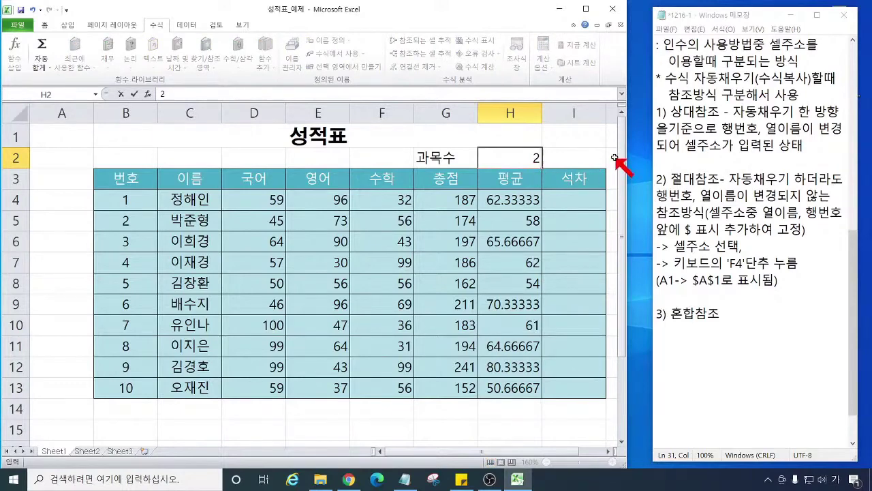
key(Return)
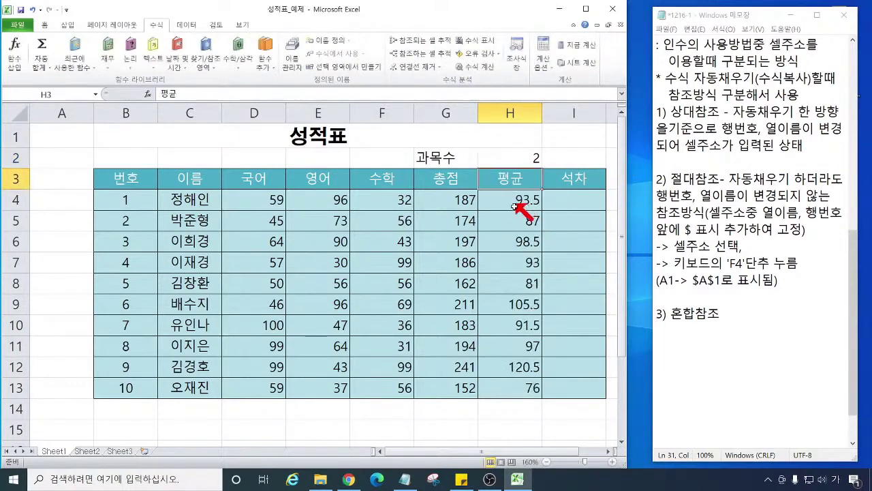
click(523, 158)
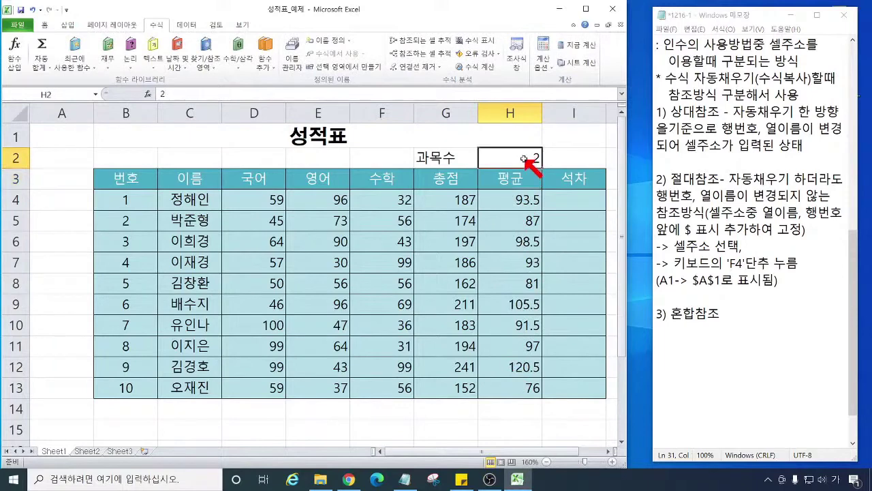
text(3)
key(Return)
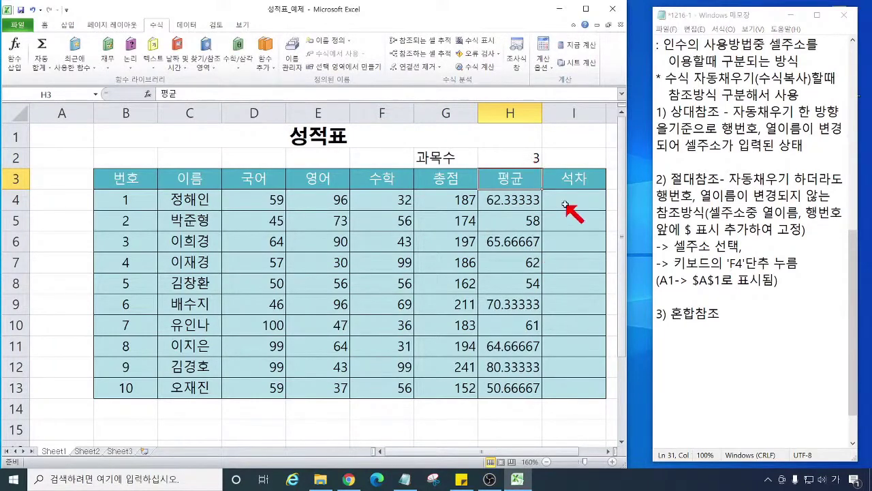
click(510, 158)
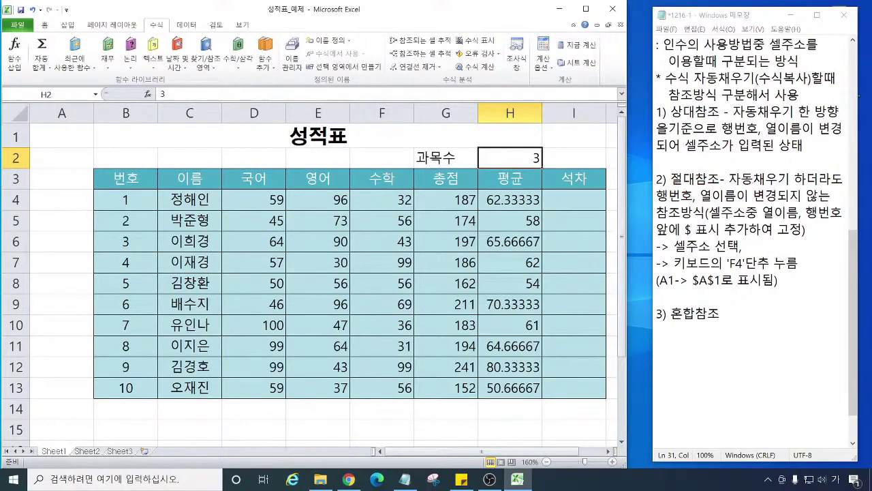
Step: Switch to the Notepad notes and highlight the terms 상대참조 and 절대참조 in turn to review them
click(745, 299)
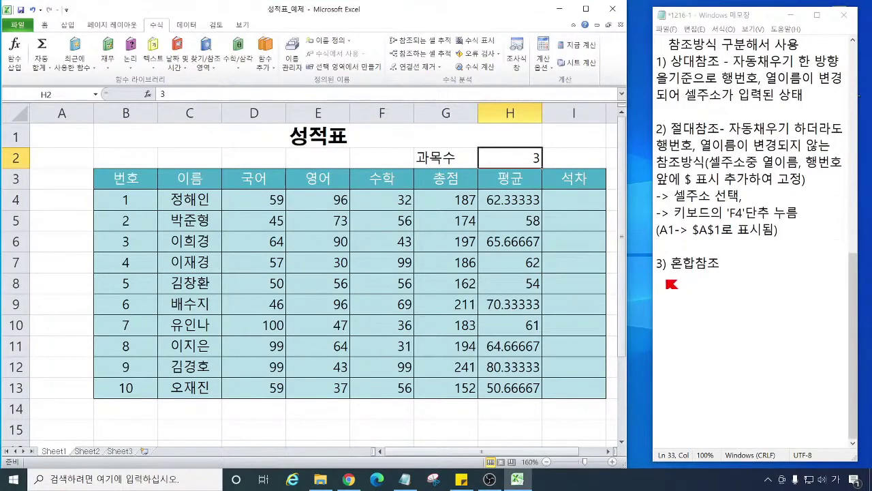
click(667, 278)
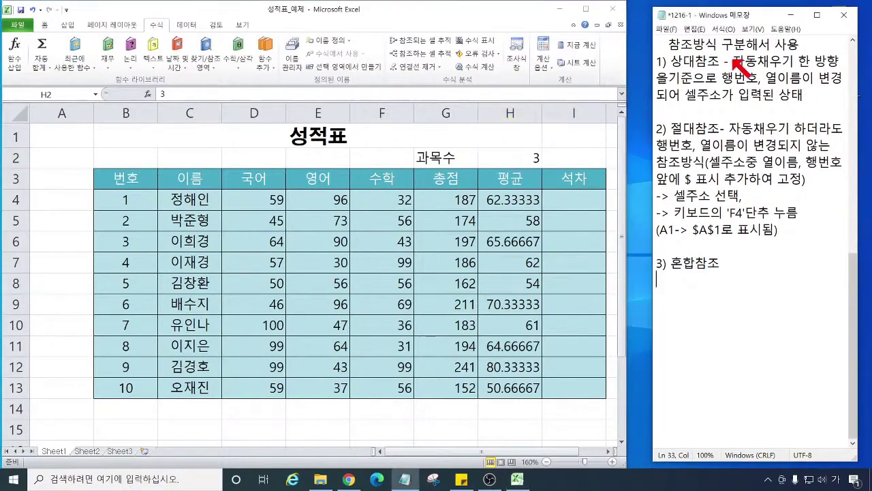
drag(673, 63, 720, 67)
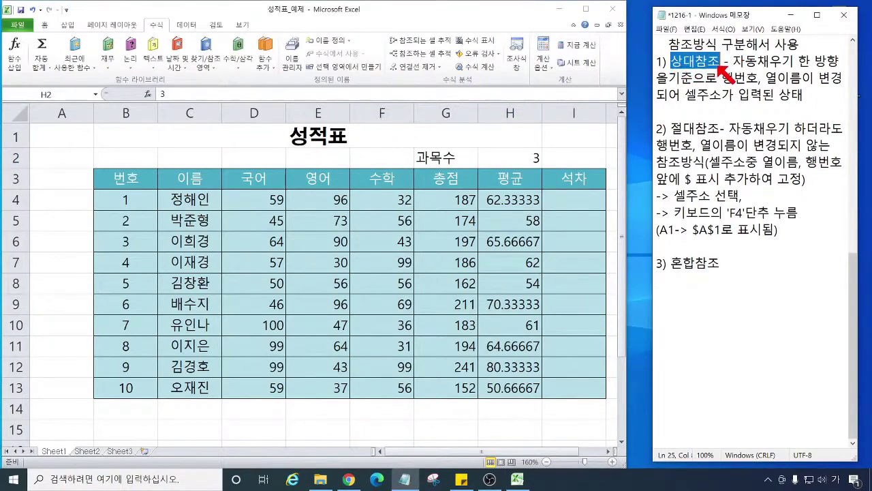
drag(671, 129, 720, 132)
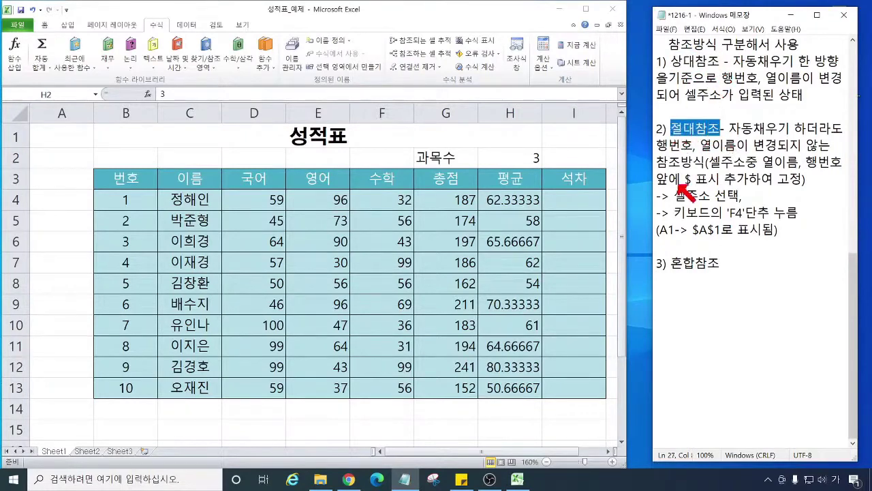
Step: Begin the 혼합참조 definition on its heading line with "- 참조한 셀주소중"
click(683, 283)
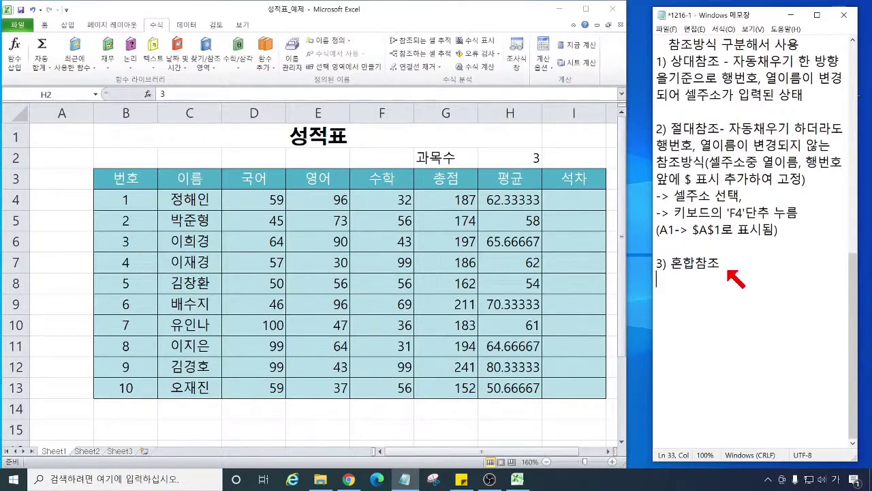
text(-)
key(BackSpace)
key(BackSpace)
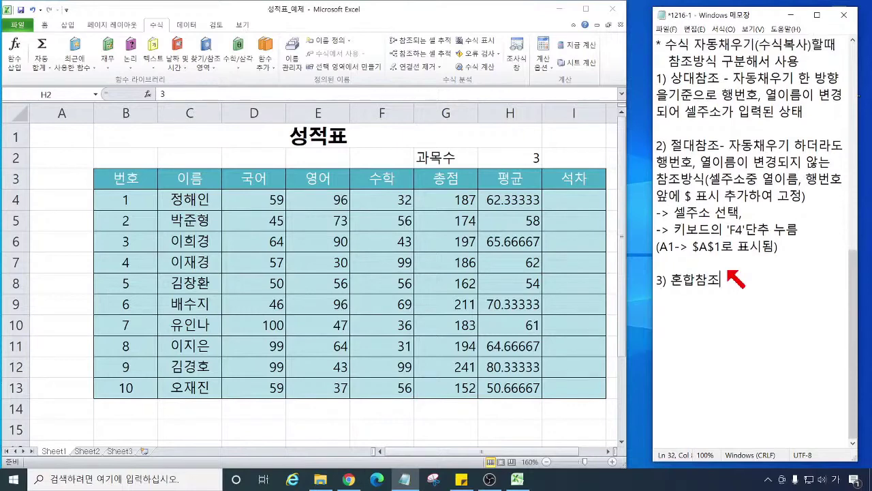
text(- 셀)
key(Return)
key(Return)
key(BackSpace)
key(BackSpace)
text(ㅊ참조한 셀)
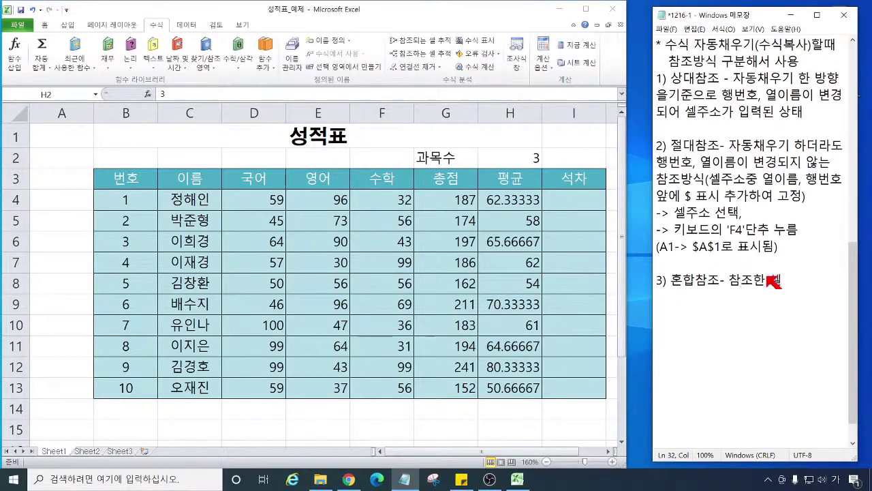
text(의)
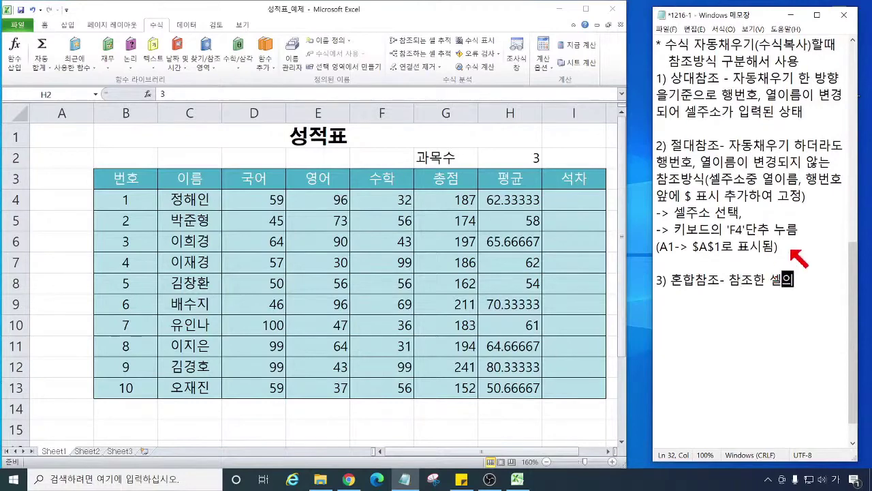
key(BackSpace)
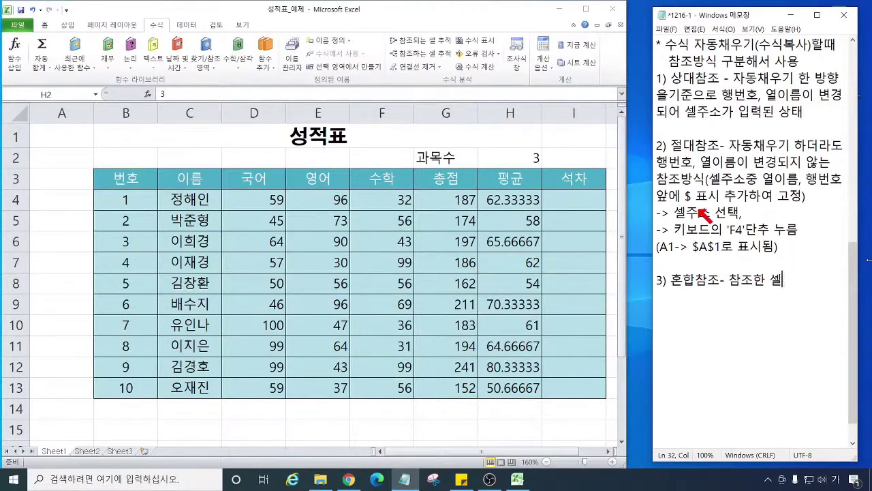
text(주소중)
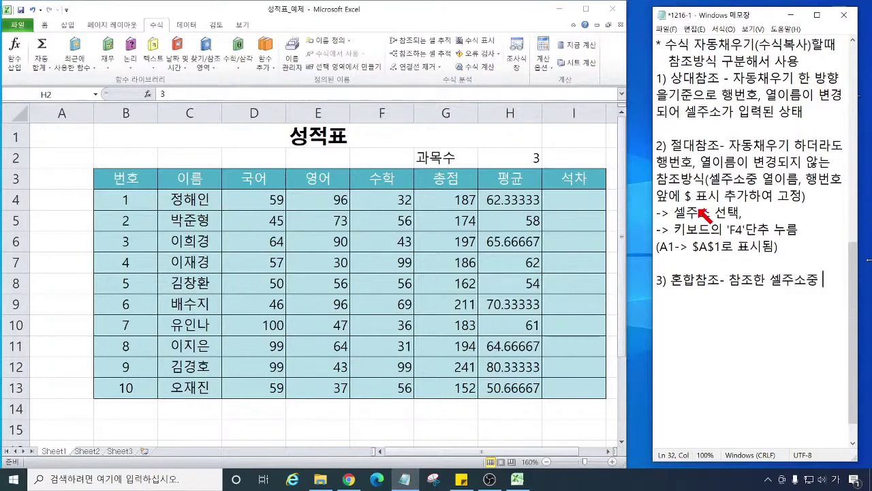
Step: Add a space before 중 in the 혼합참조 draft and continue it with "열만 또는 행만" on a new line
key(Left)
key(Left)
key(End)
text(옆)
text(만 또는)
text( 행만)
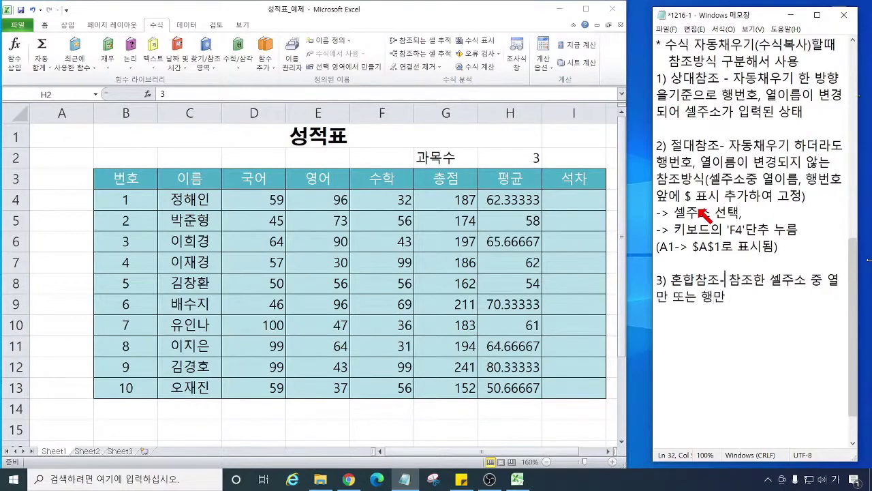
key(Right)
key(Right)
key(Right)
key(Right)
key(Right)
key(Right)
key(Right)
key(Right)
key(Right)
key(Right)
key(Return)
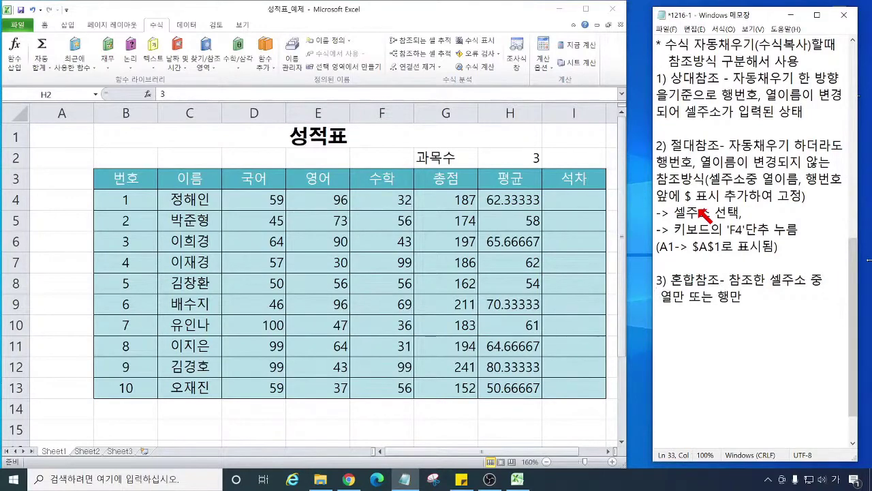
Step: Extend the 혼합참조 draft with "절대참조로 사용하는"
text(저ㄹ대참좋)
key(BackSpace)
text(로 사용하는)
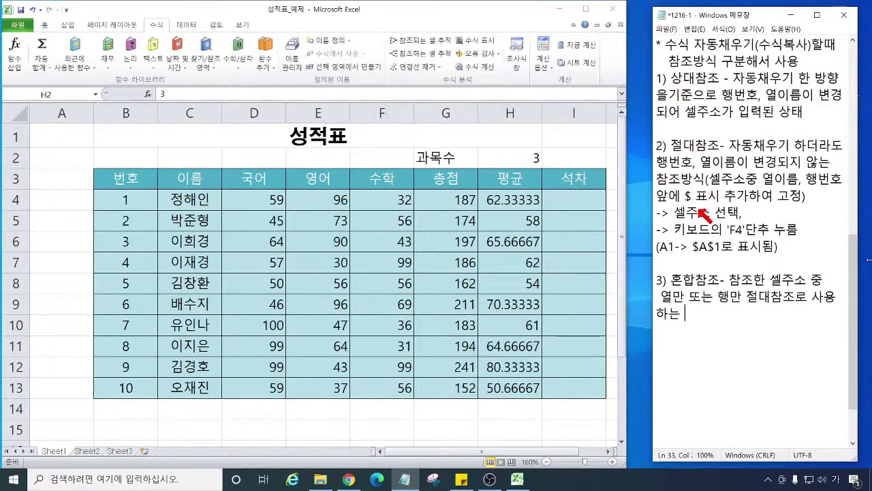
Step: Move the draft below the 혼합참조 heading line and write the definition "상대참조와 절대참조를 혼합센 셀주소" after the dash
key(Up)
key(Up)
key(Right)
key(Right)
key(Right)
key(Right)
key(Right)
key(Return)
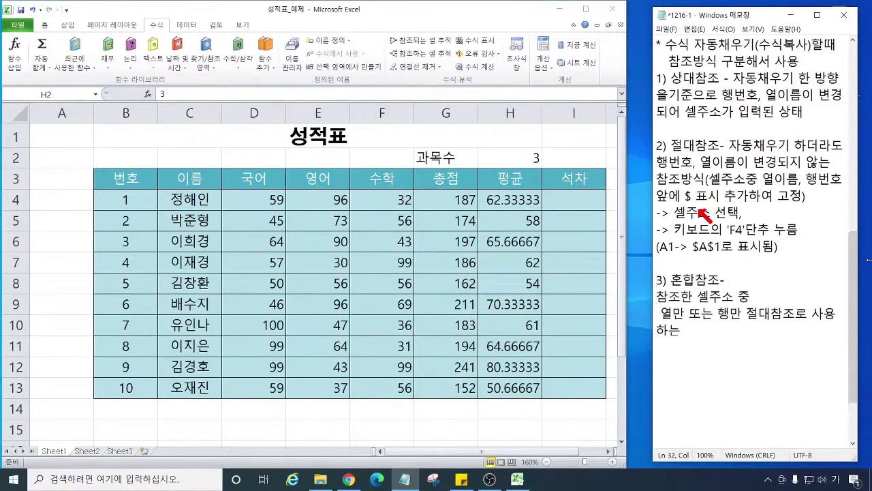
text(상대참조와 절대참조를)
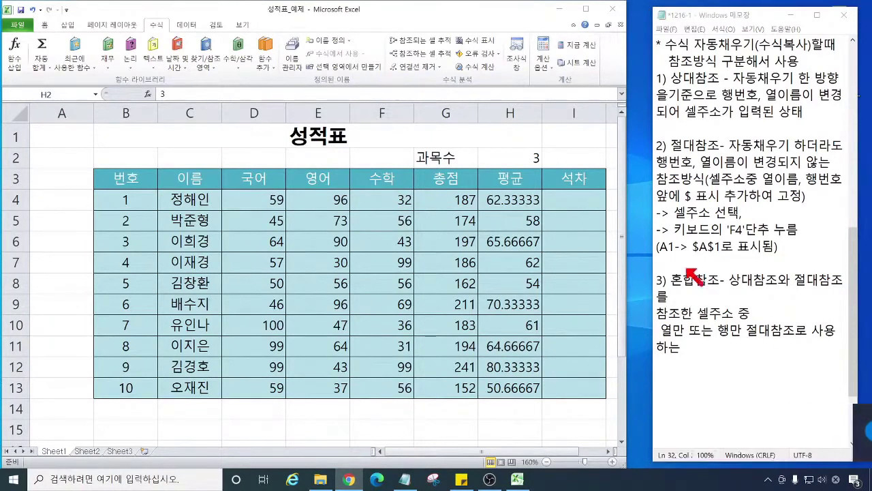
click(752, 287)
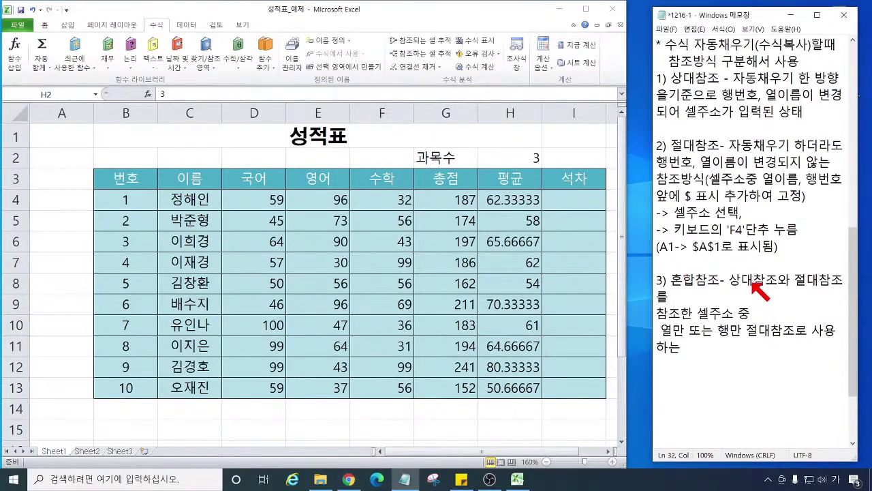
click(696, 298)
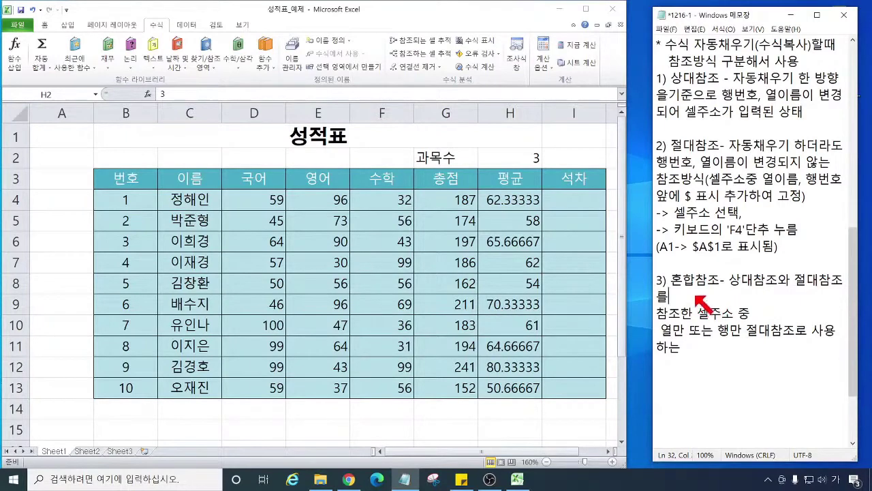
text(혼합한 셀주소)
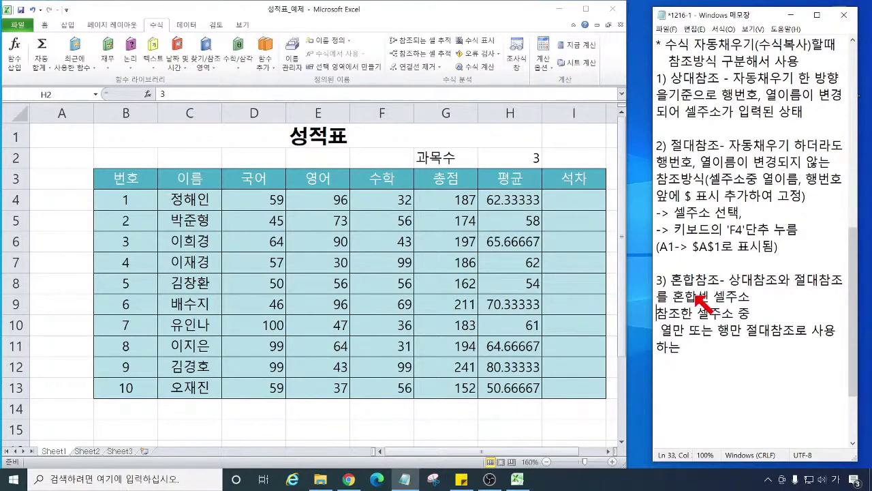
Step: Delete the leftover draft text "참조한 셀주소 중 열만 또는 행만 절대참조로 사용하는" below the new definition
key(shift+Down)
key(shift+Down)
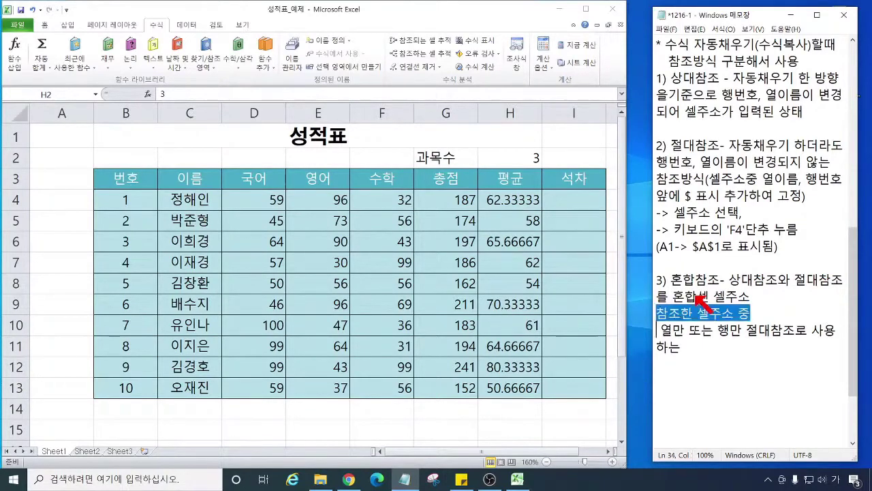
key(shift+Down)
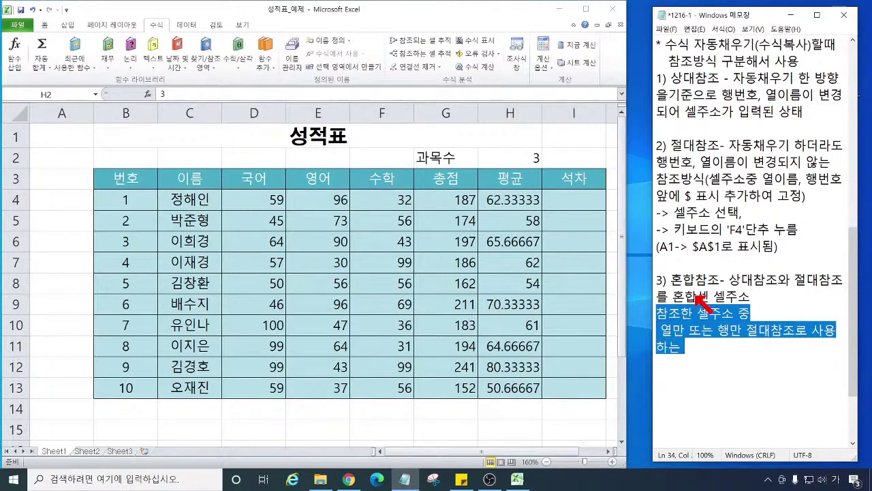
key(Delete)
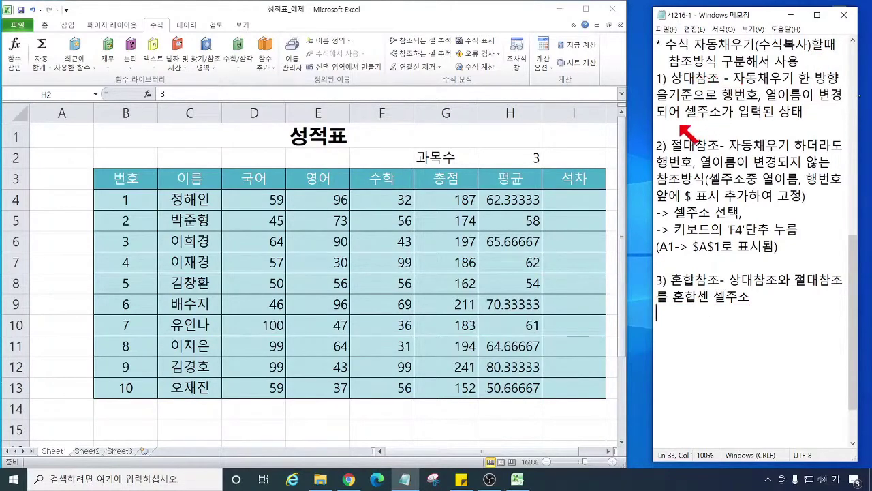
Step: Add the example "(A1+B1)" on the blank line below the 상대참조 notes
click(697, 129)
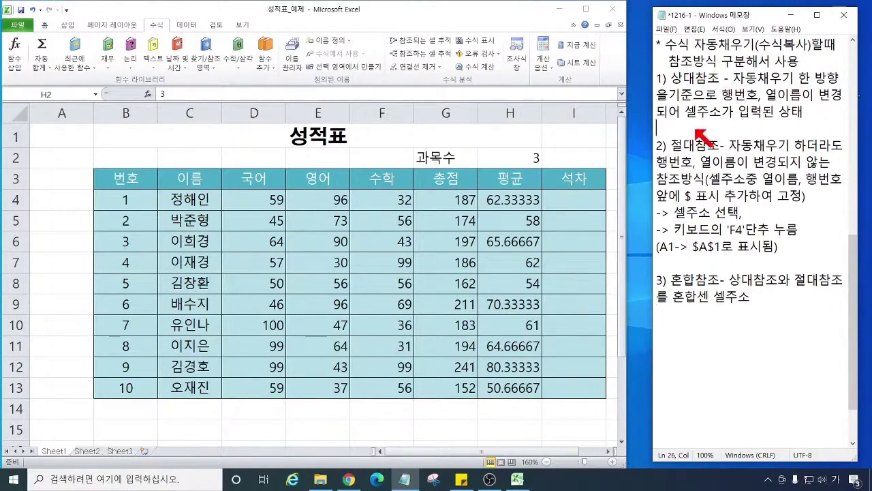
text(셀수)
text(소)
key(BackSpace)
key(BackSpace)
key(BackSpace)
text(ㅈ)
key(BackSpace)
key(BackSpace)
text((A1+b1))
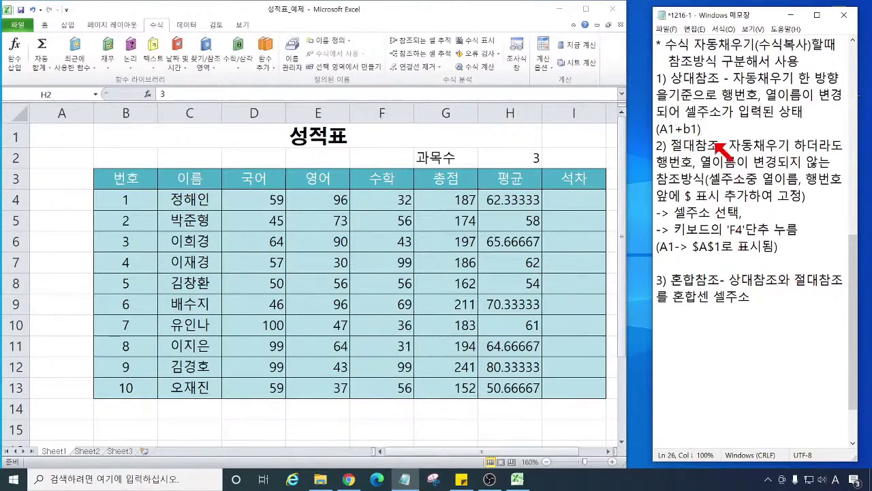
click(685, 130)
key(BackSpace)
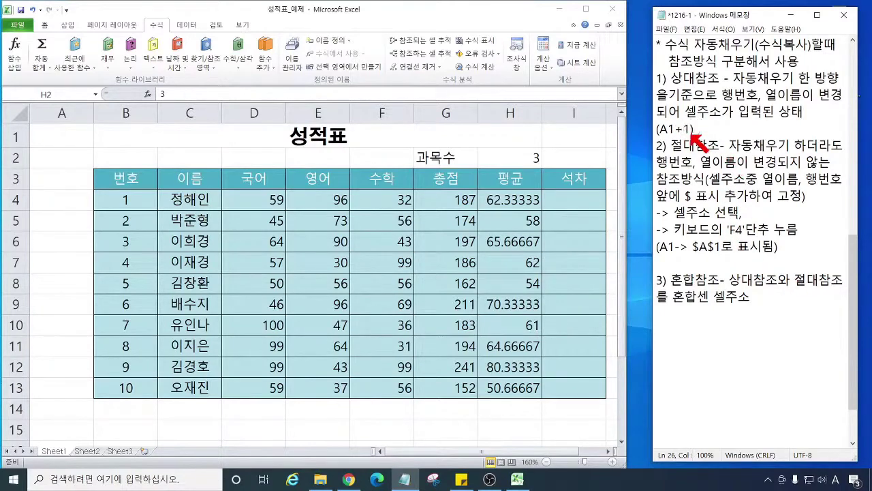
text(B)
Step: Add the example "(A1+$B$1)" on the blank line below the 절대참조 notes
key(Down)
key(Down)
key(Down)
key(Down)
key(Down)
key(Down)
key(Down)
key(Down)
key(Down)
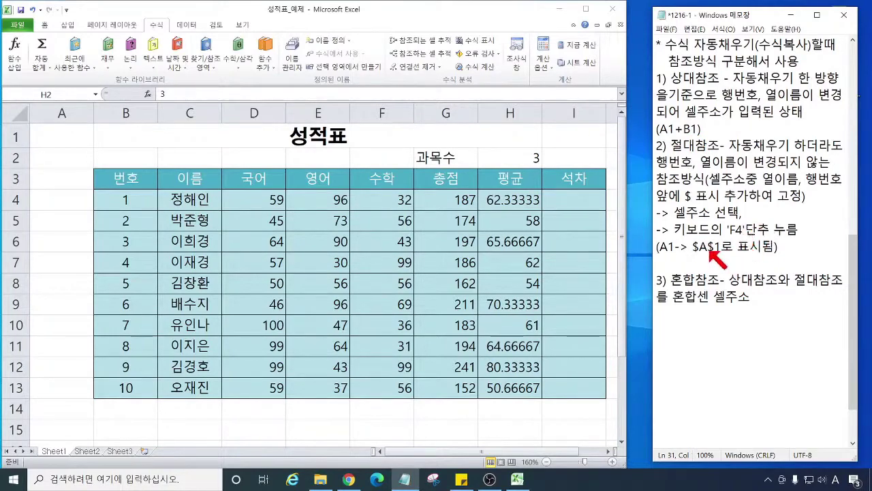
text(()
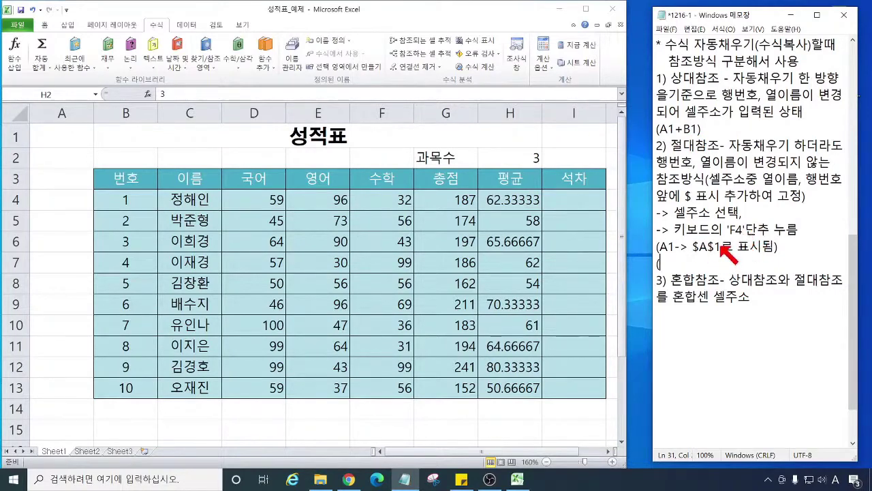
text(A1+$B$!)
key(BackSpace)
text(1))
Step: Add the mixed reference example "A1+$B1+C$1)" at the end of the 혼합참조 notes
key(ctrl+End)
text(A)
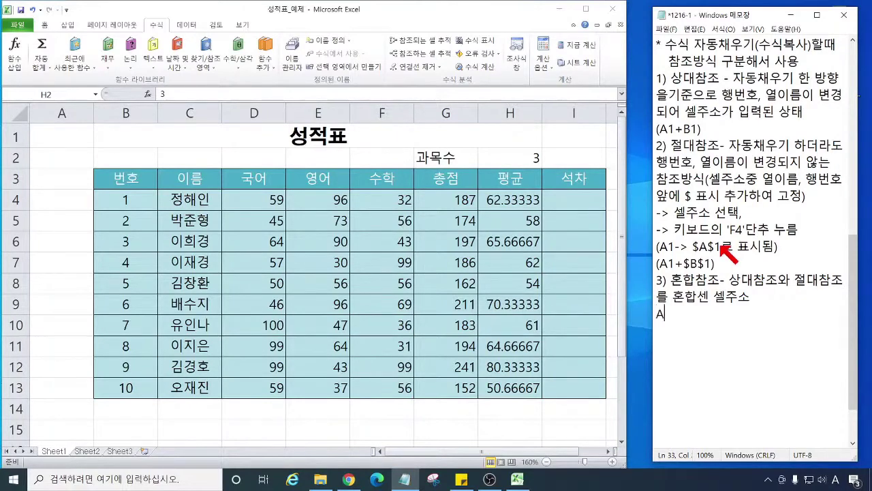
text(1+)
text($B)
key(BackSpace)
text(B1+)
text(C$1))
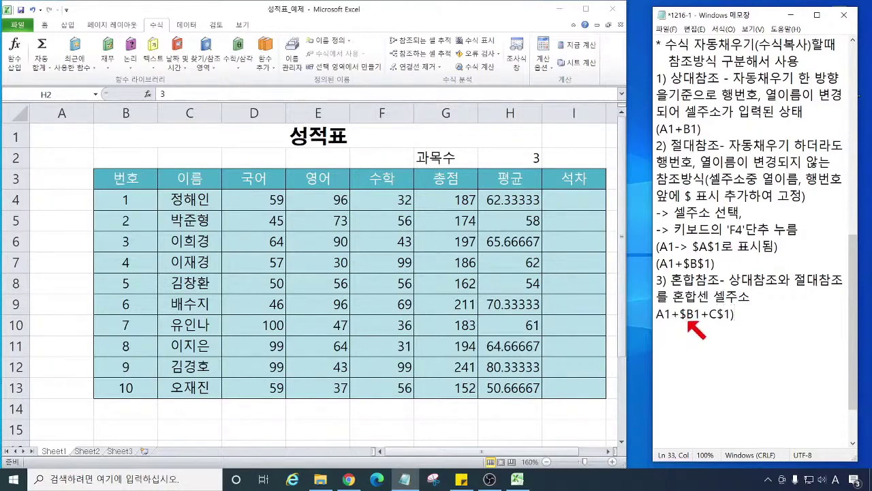
Step: Add the opening parenthesis and inner spaces to the mixed reference example, making it "( A1+$B1+C$1 )"
drag(679, 314, 732, 316)
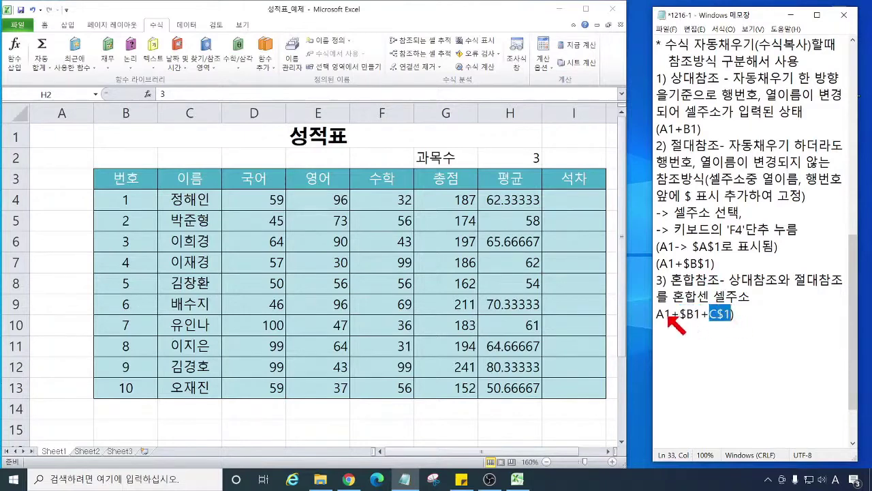
click(669, 314)
drag(667, 280, 721, 282)
click(658, 316)
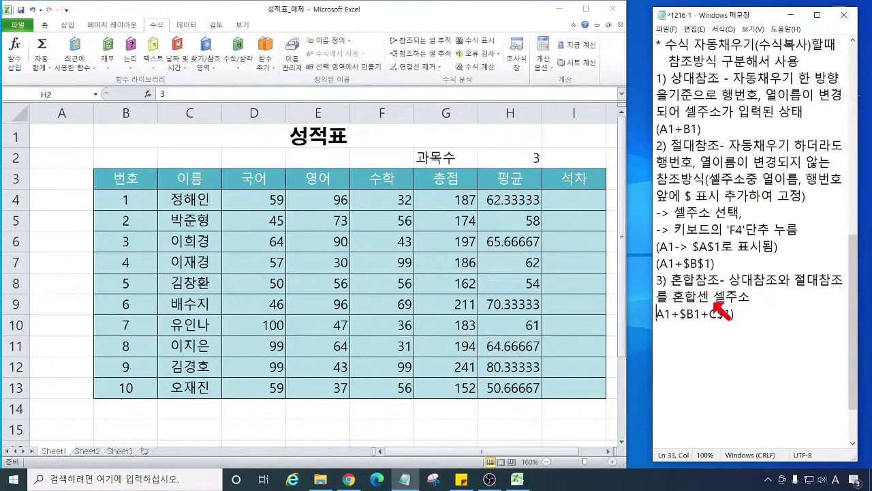
text(()
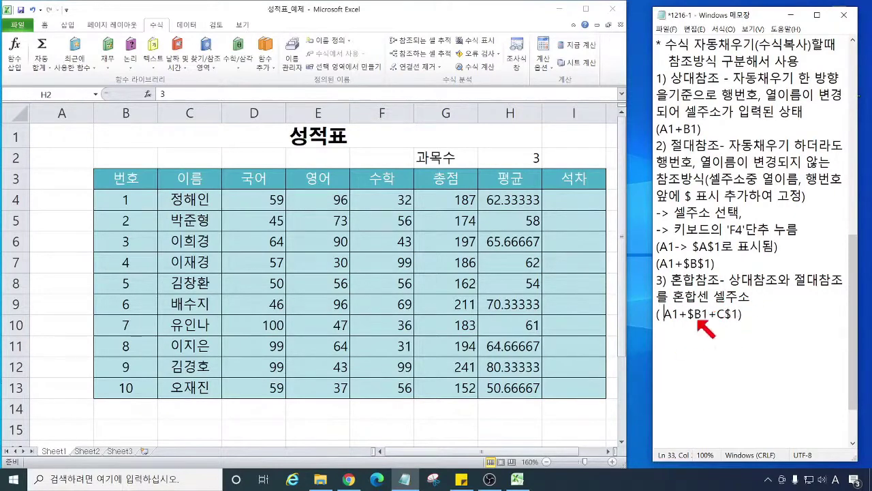
click(739, 314)
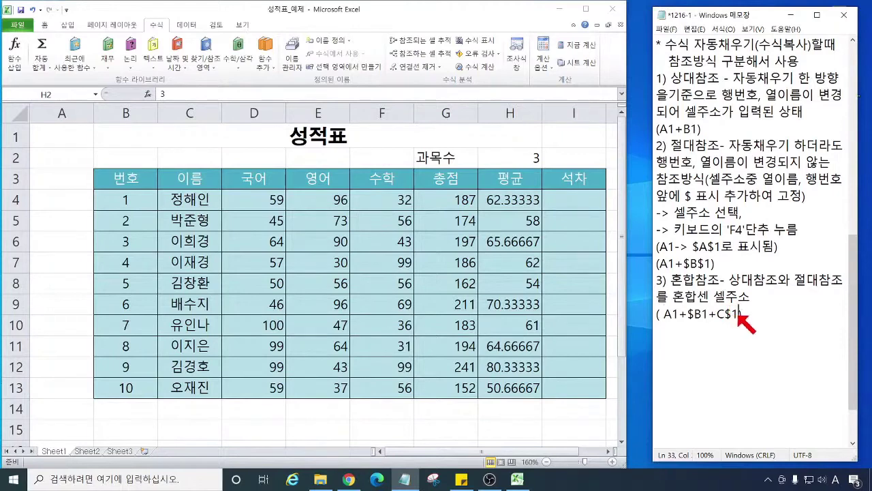
Step: Switch to Excel and clear the 평균 formulas from H4:H13
key(alt+Tab)
click(509, 205)
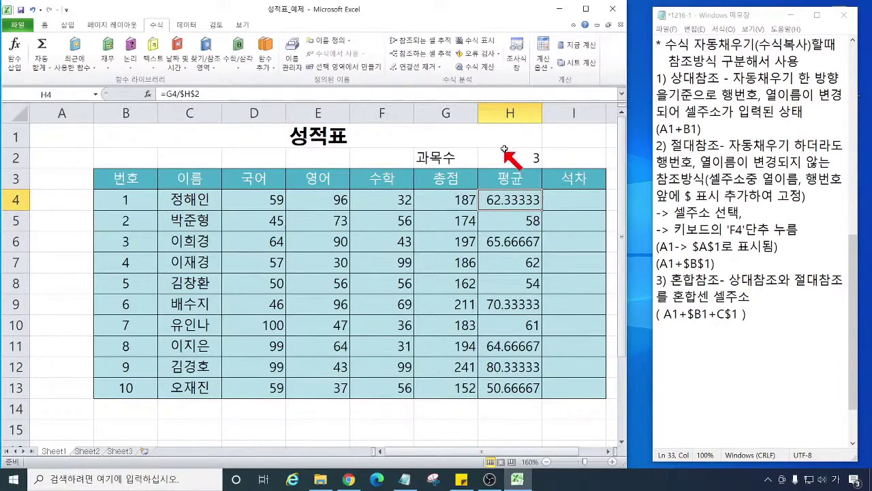
key(ctrl)
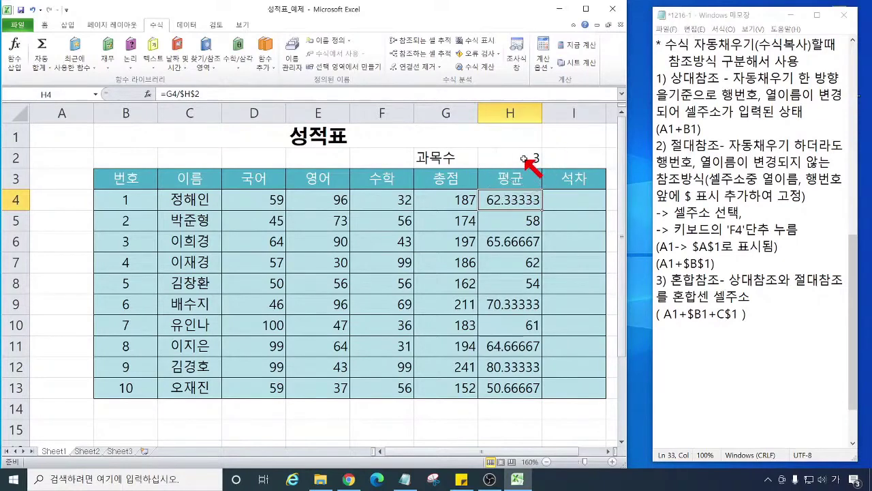
drag(503, 204, 489, 391)
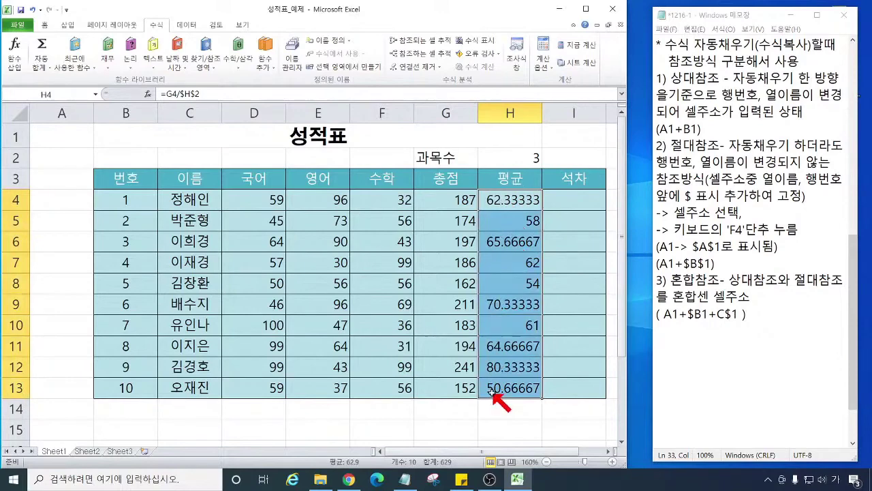
key(Delete)
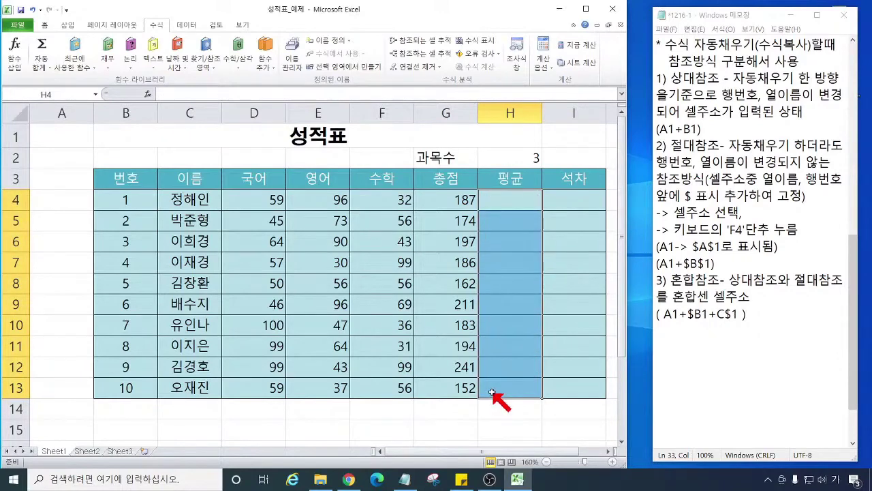
Step: Start the 평균 formula =G4/H2 in H4, dividing the first student's 총점 by the 과목수
click(499, 201)
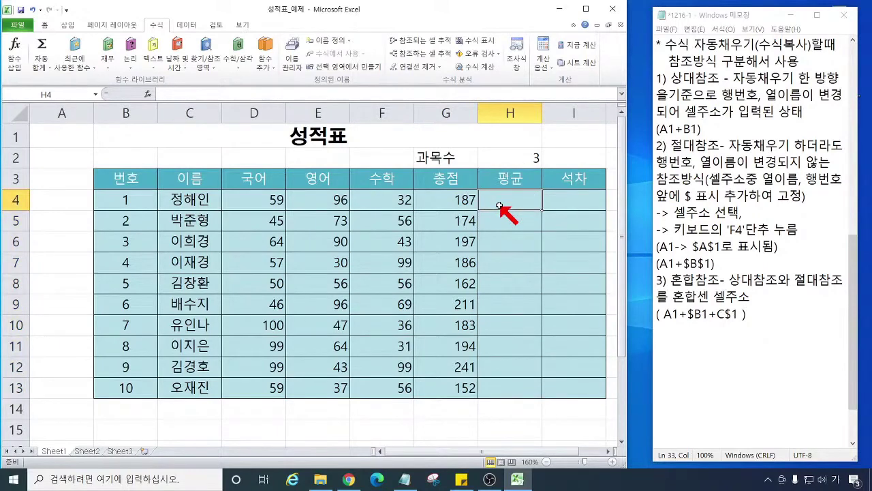
text(=)
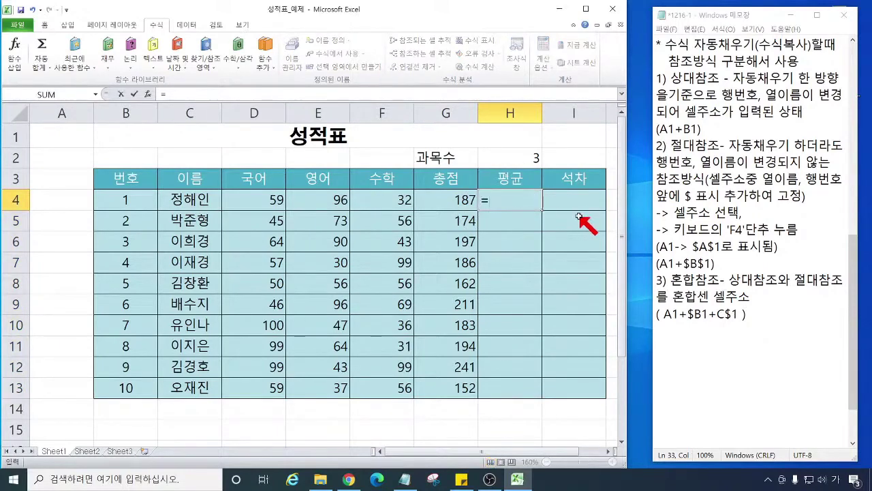
click(454, 203)
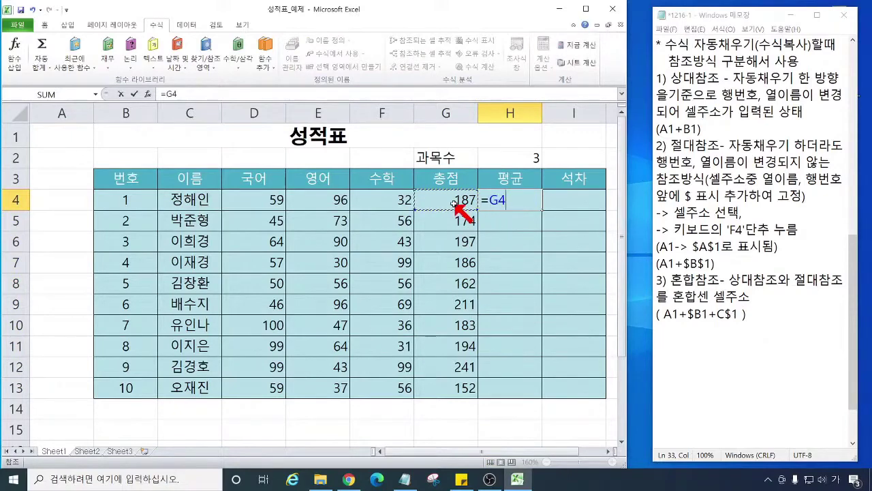
text(/)
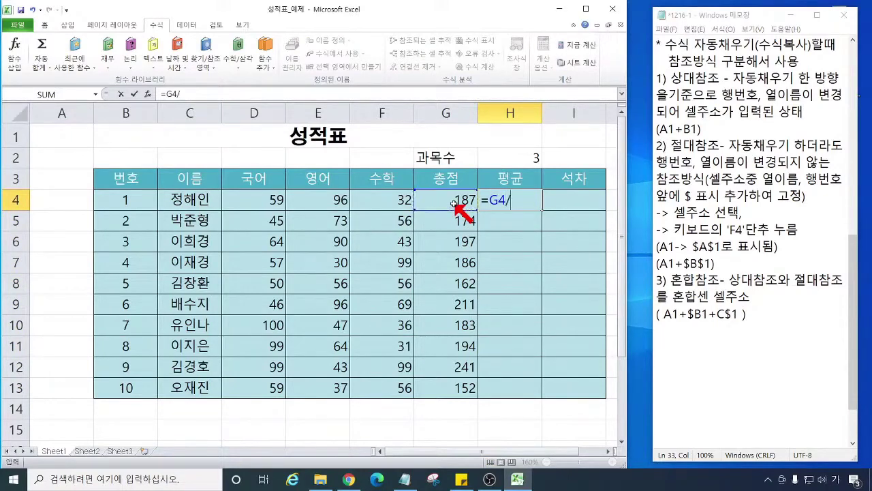
click(505, 159)
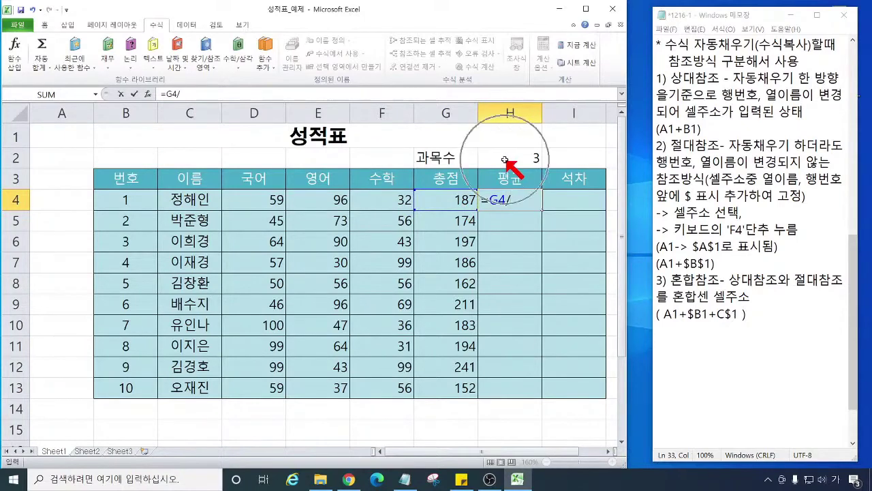
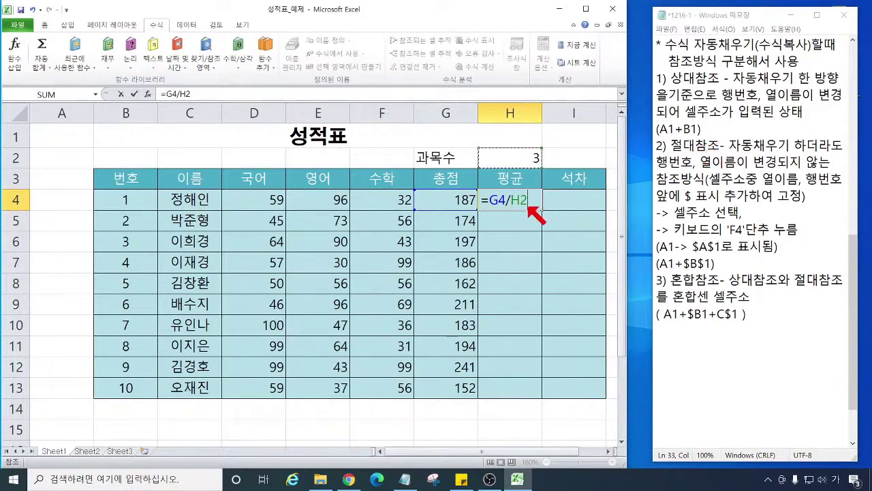
Step: Cycle the H2 reference in the H4 formula through $H$2, H$2 and $H2 back to relative H2
key(F4)
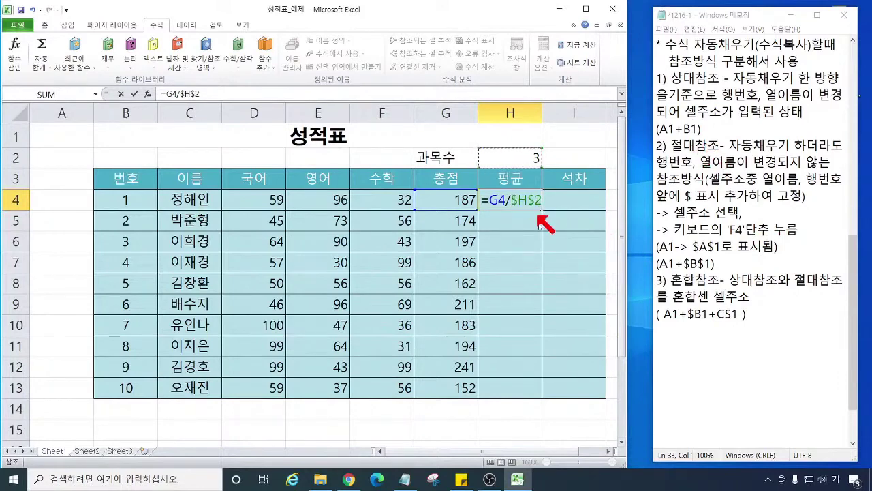
key(F4)
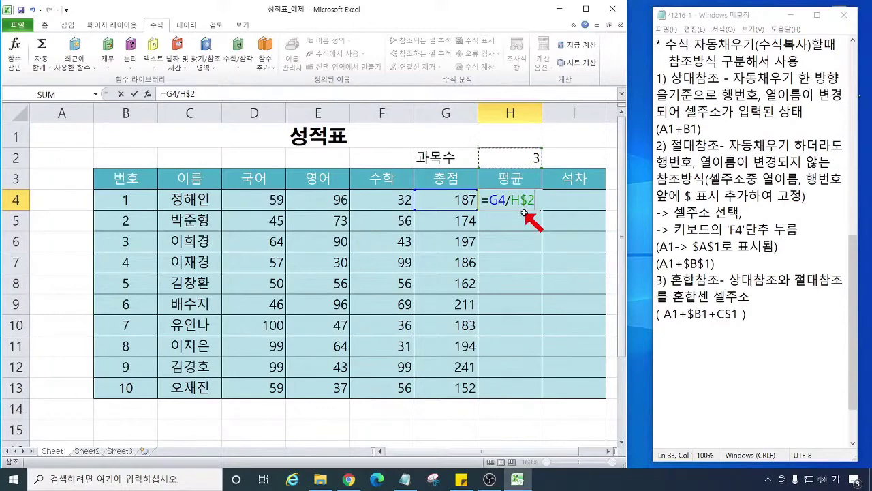
key(F4)
key(F4)
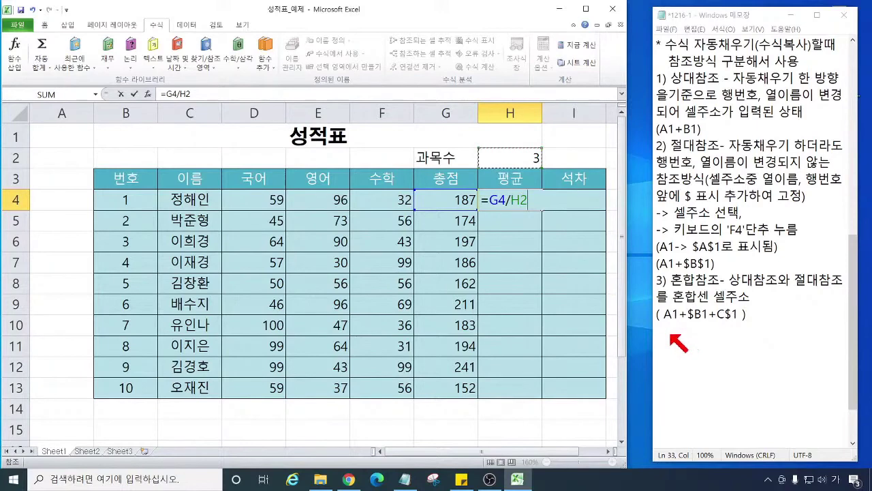
Step: In Notepad, add the lines "-> 셀주소 선택" and "-> 키보드 'F4'키 누르기" below the 혼합참조 example
click(674, 335)
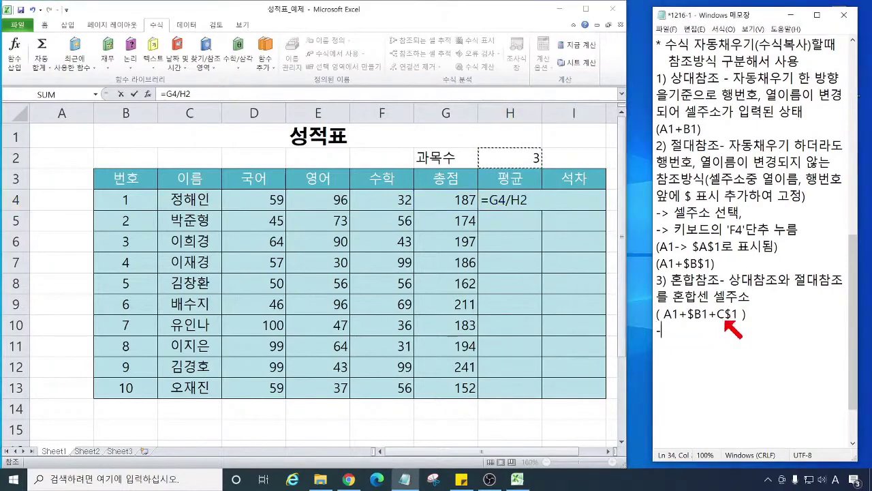
text(tp)
text(셀주소)
text( 선택)
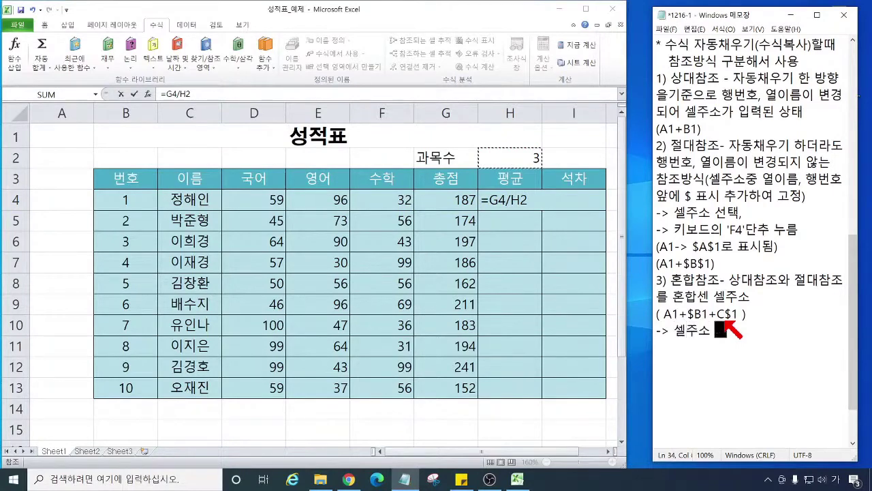
key(Return)
text(-> 키보드)
text( 'F4'키 선ㅌ)
key(BackSpace)
key(BackSpace)
key(BackSpace)
key(BackSpace)
text(ㄴ)
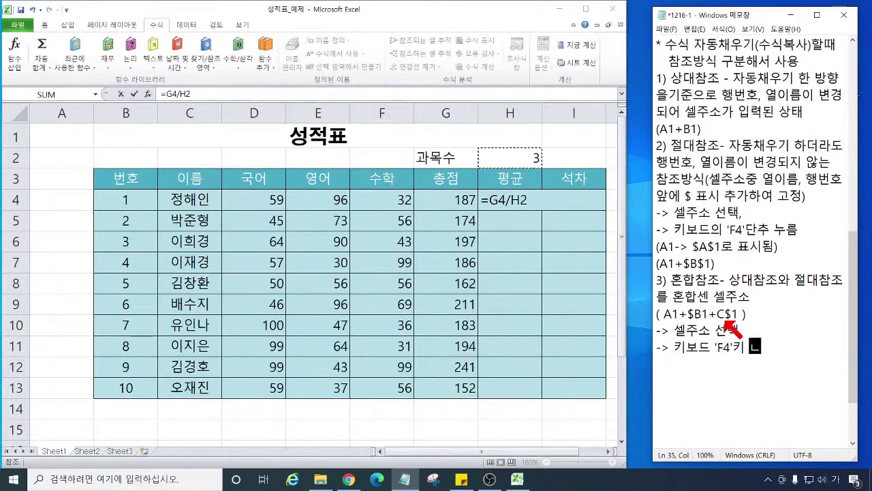
text(르기)
Step: Finish the 혼합참조 notes with "-> 행번호 또는 열이름앞에 $ 표시 나오게 함", wrapping it before the $ onto an indented line
key(Return)
text(-> 열또는)
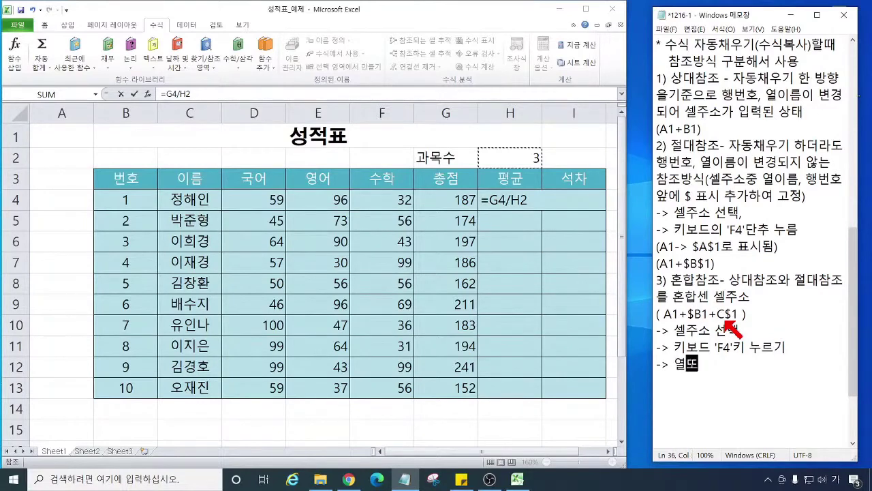
key(BackSpace)
key(BackSpace)
key(BackSpace)
text(ㅎㅐㅇ번호 ㄸㅗ는 열이름)
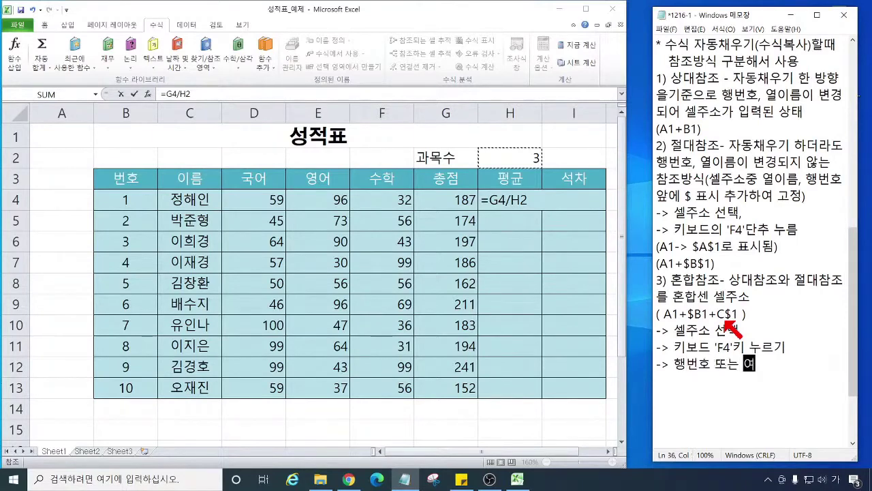
text(앞에 )
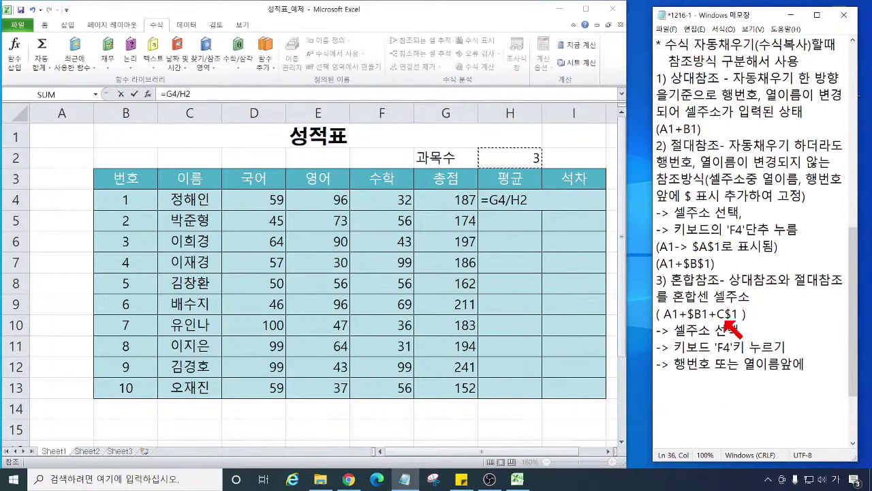
text($ 표시 나오게 함)
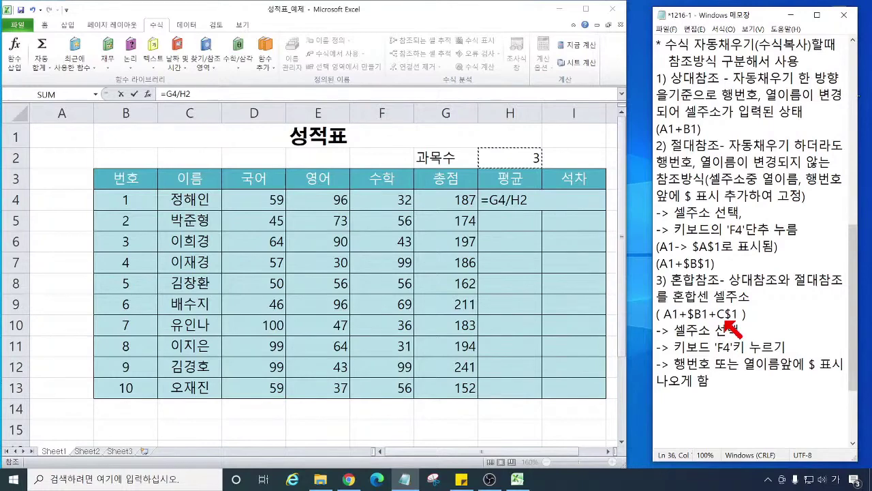
key(Return)
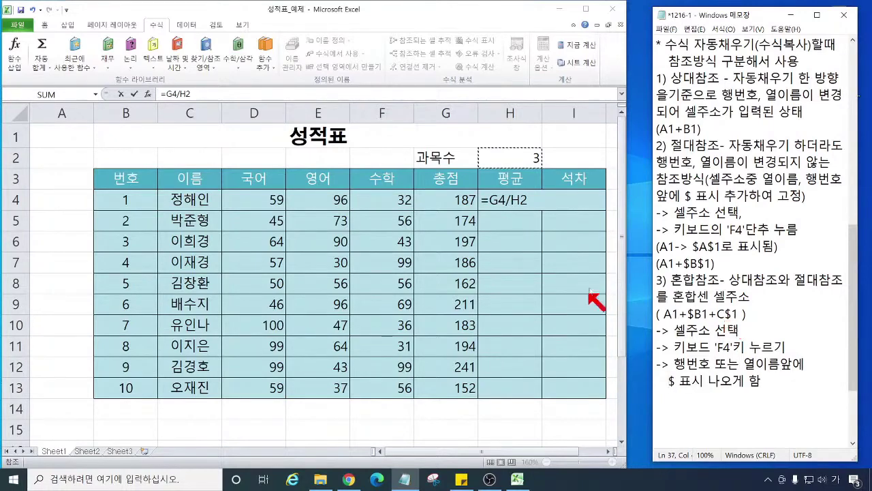
Step: Insert "-> 열이름,행번호 앞에 $표시 나오게함" below the F4 line of the 절대참조 notes, breaking it before the $
click(815, 234)
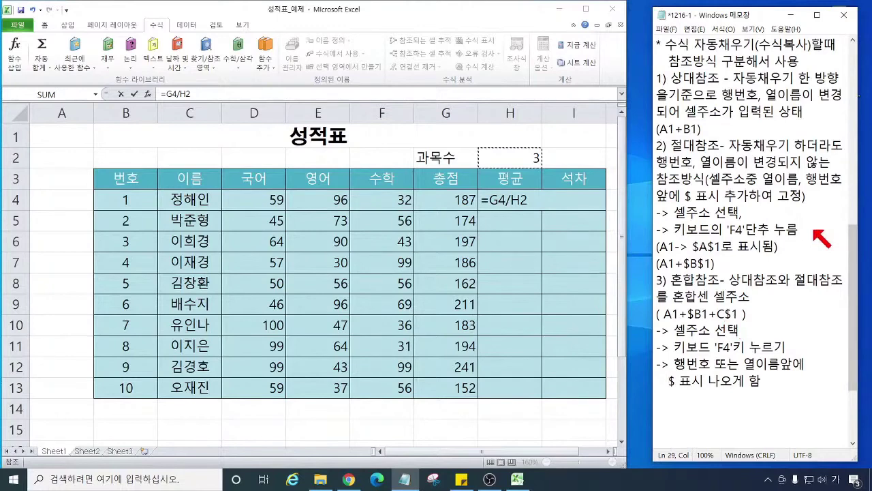
key(Return)
text(-> 열이름,)
text(행보)
text(호 아프)
key(BackSpace)
key(BackSpace)
text(앞에 )
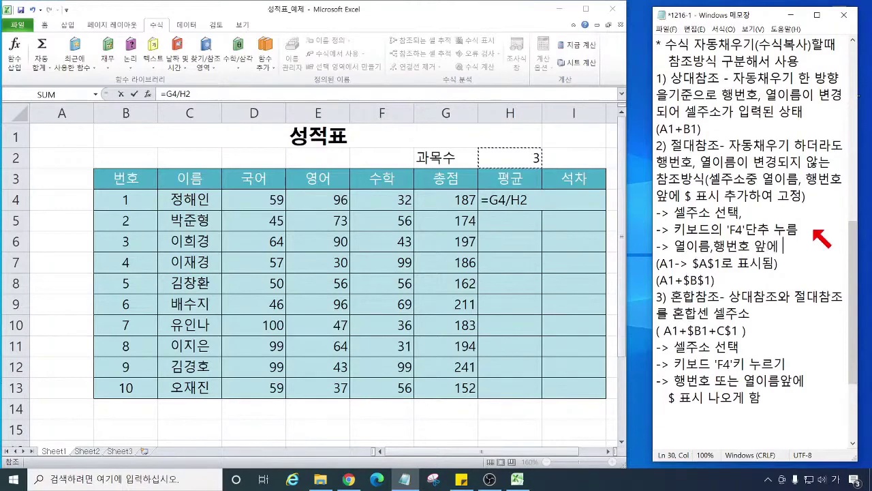
text($표시 나오)
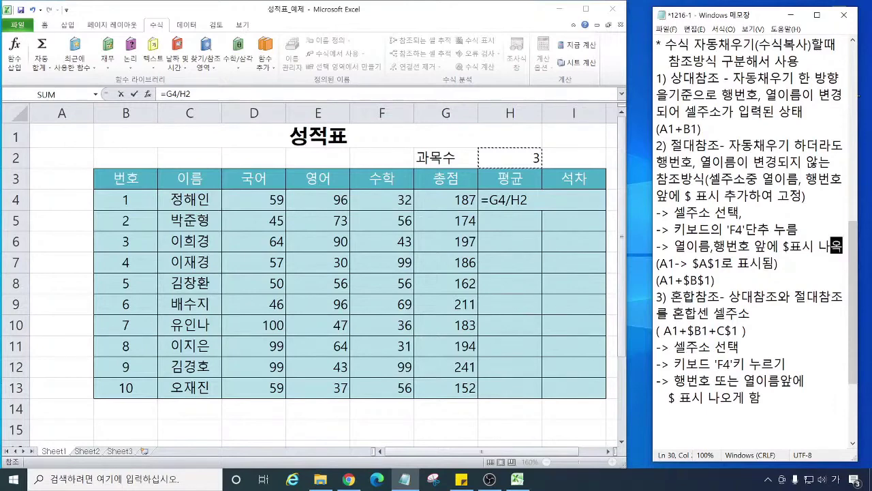
text(게함)
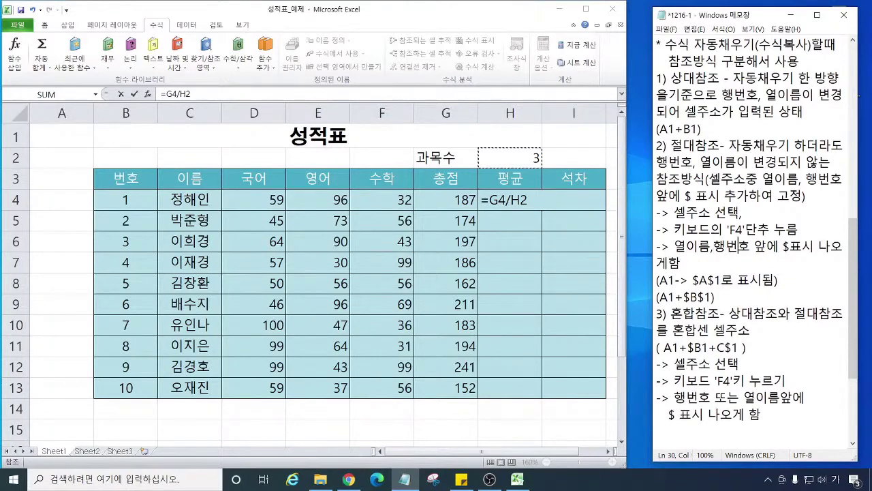
key(Return)
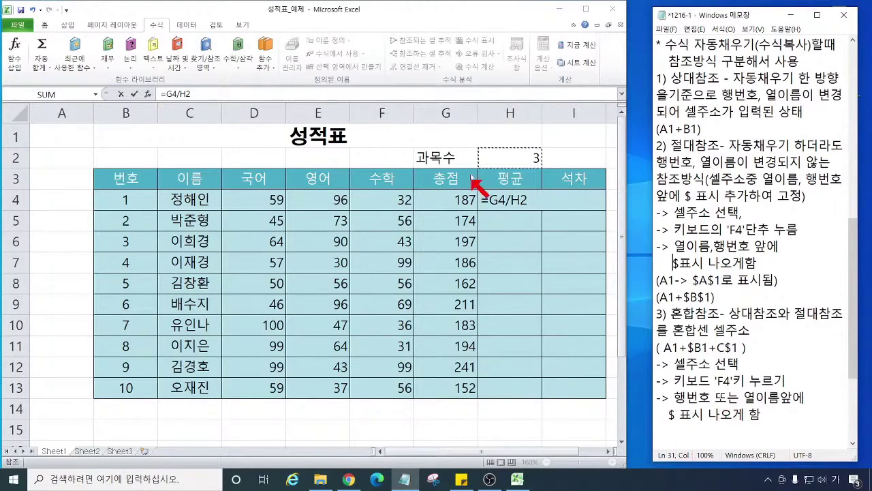
Step: Return to the H4 formula in Excel and cycle H2 through its reference types, leaving it as the mixed reference H$2
click(534, 207)
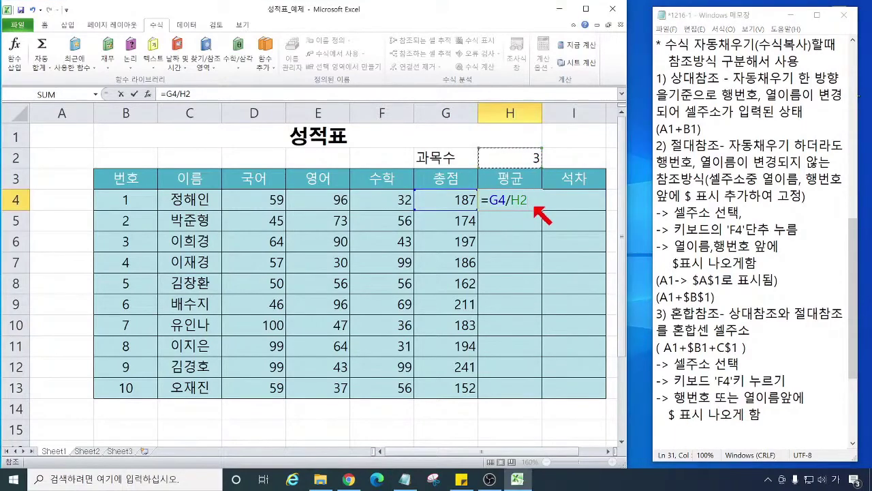
key(F4)
key(F4)
key(F4)
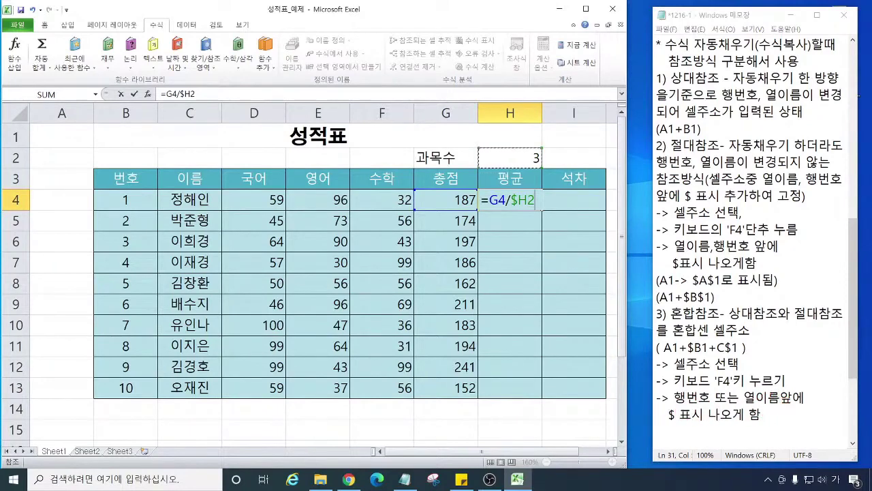
key(F4)
key(F4)
key(F4)
key(F4)
key(F4)
key(F4)
key(F4)
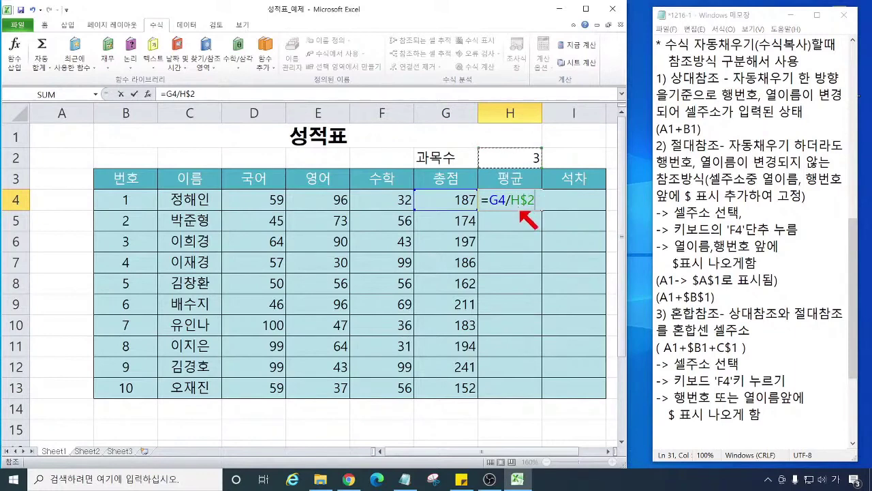
Step: Confirm the formula =G4/H$2 in H4 and fill it down the 평균 column to H13
click(519, 208)
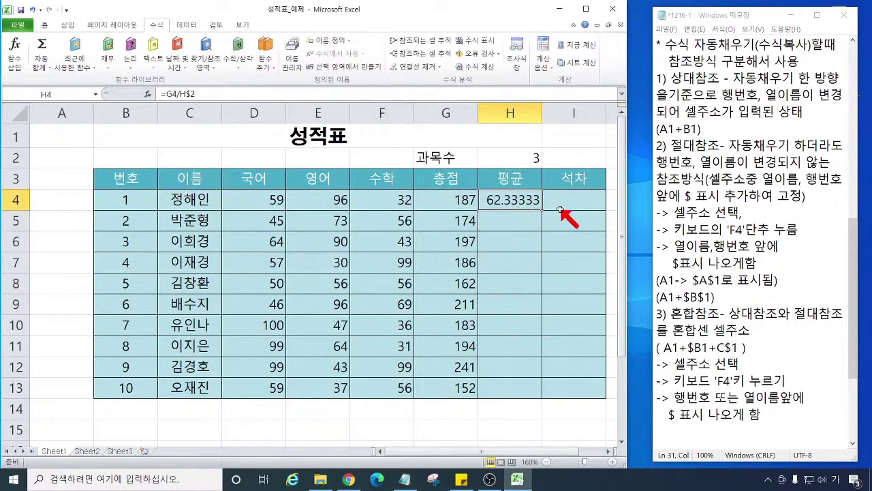
drag(543, 210, 535, 395)
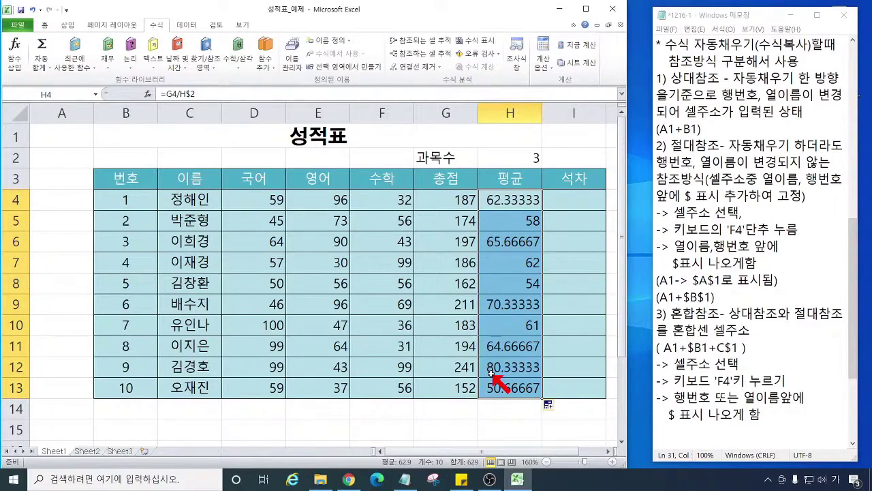
Step: Point out the 과목수 cell H2 and highlight the "2) 절대참조" heading in the Notepad notes
click(495, 158)
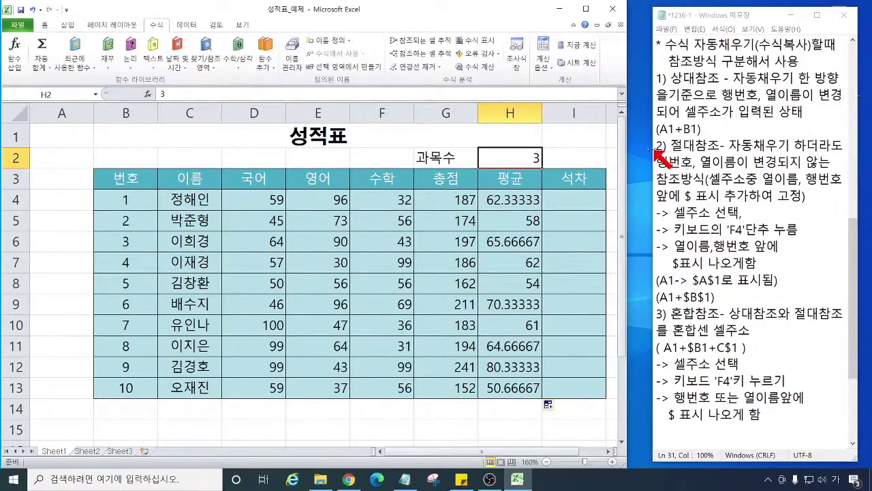
drag(657, 151, 718, 151)
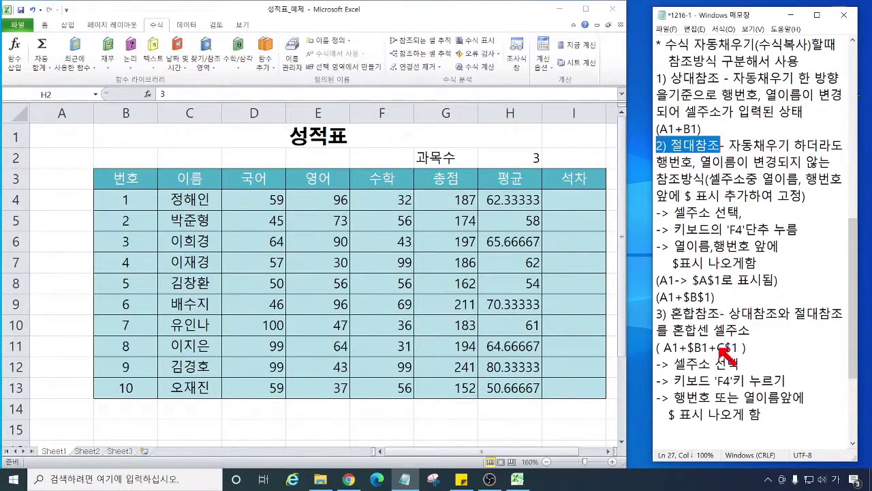
scroll(725, 349, down, 1)
click(520, 157)
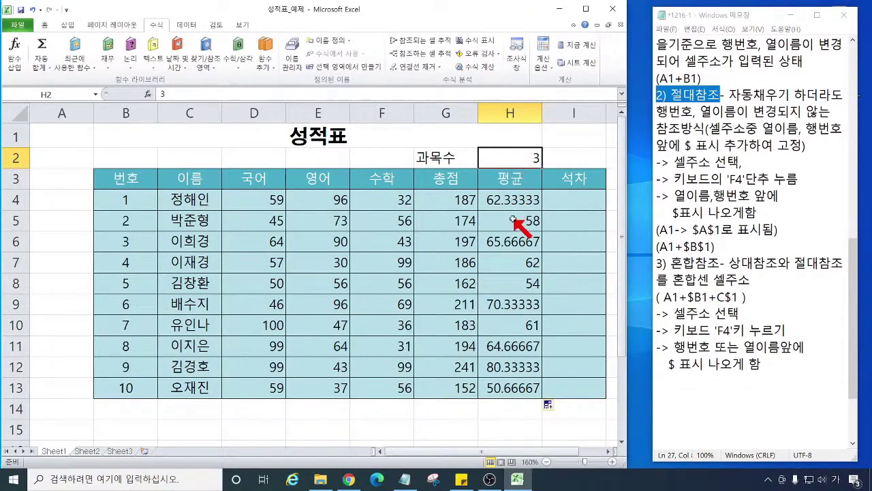
Step: Examine rows 4 to 13 and the columns from H onward as fill directions, and open the H4 formula to inspect its references
drag(15, 200, 5, 394)
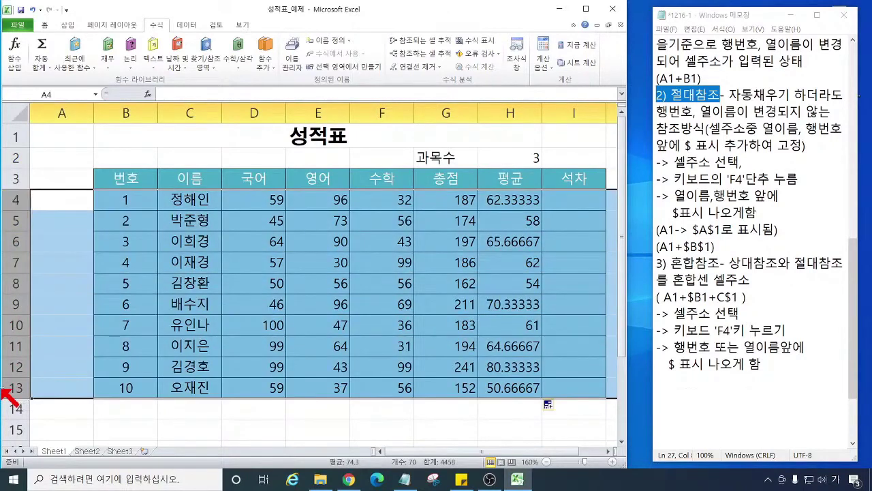
drag(515, 114, 615, 120)
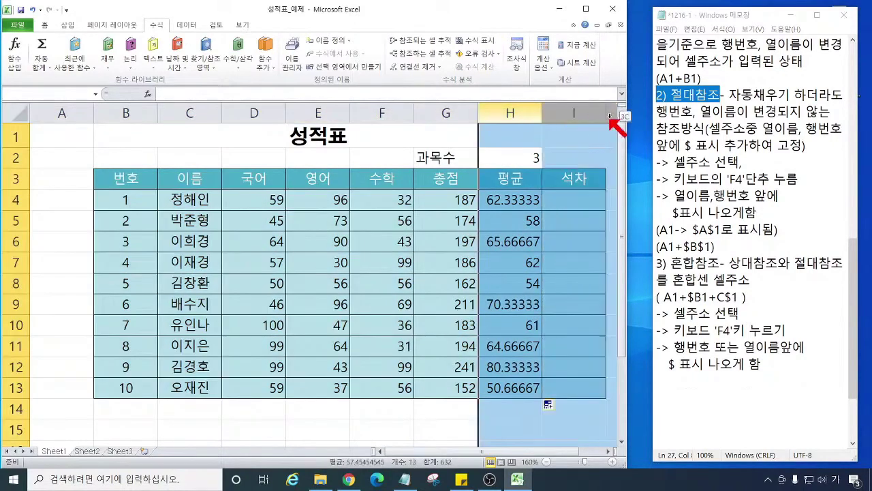
drag(17, 203, 30, 396)
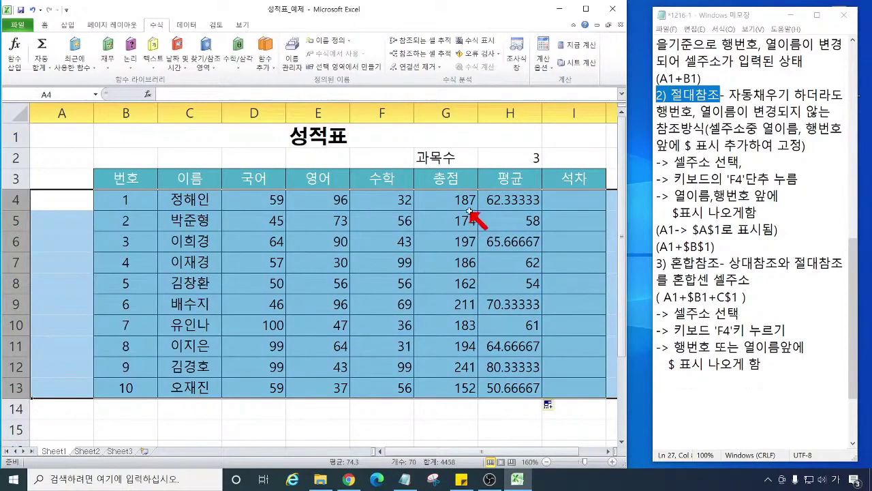
click(523, 200)
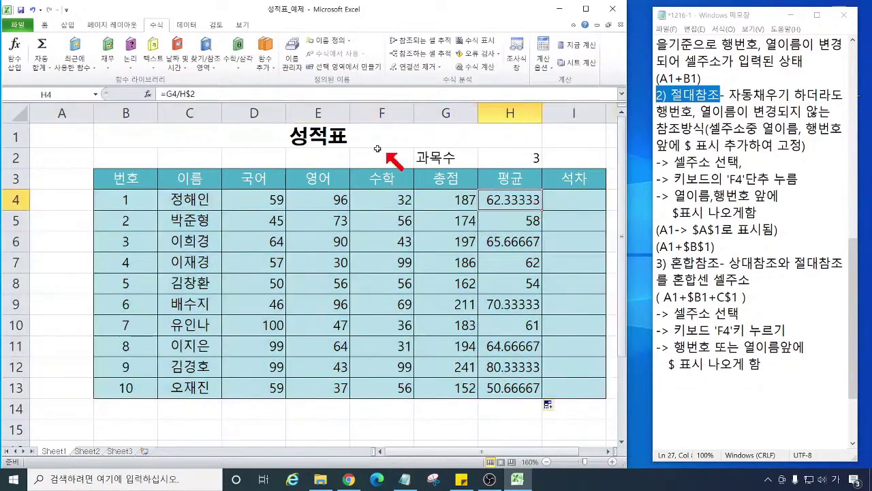
double_click(515, 204)
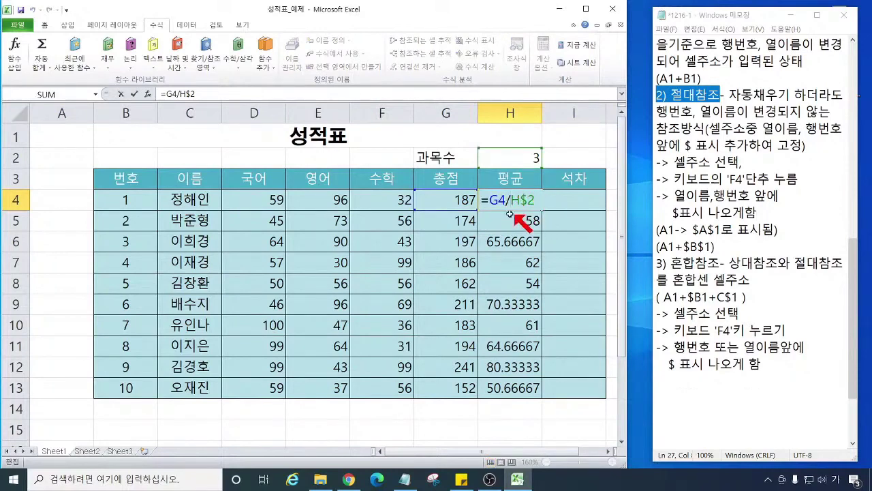
Step: Confirm the H4 formula as it is, switch to the Notepad notes and highlight the "참조방법 알아보기" heading
click(537, 202)
key(Return)
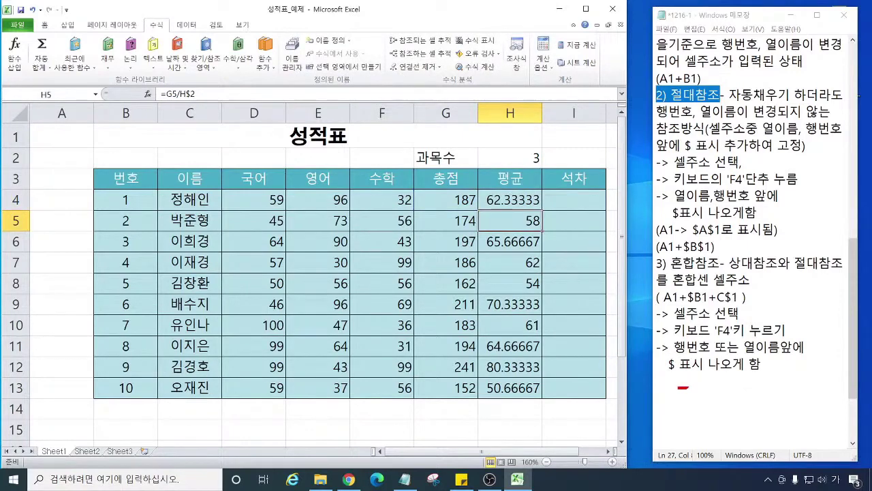
click(683, 387)
scroll(798, 235, up, 4)
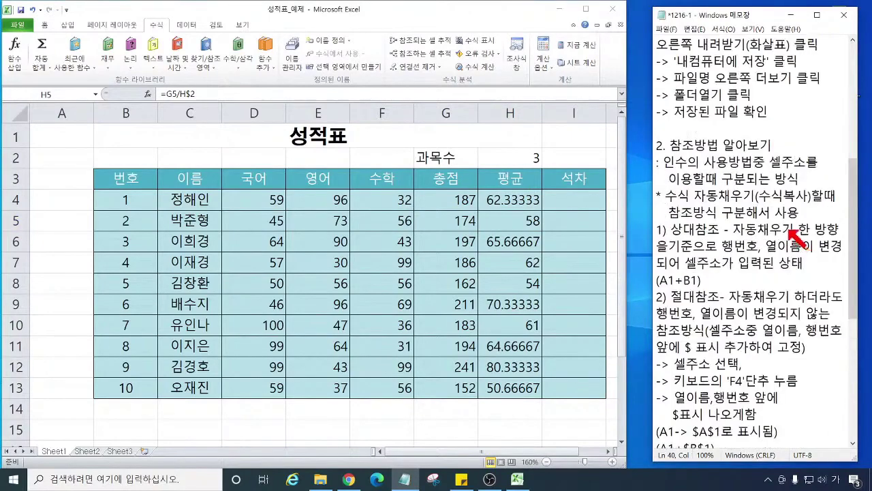
drag(672, 145, 748, 145)
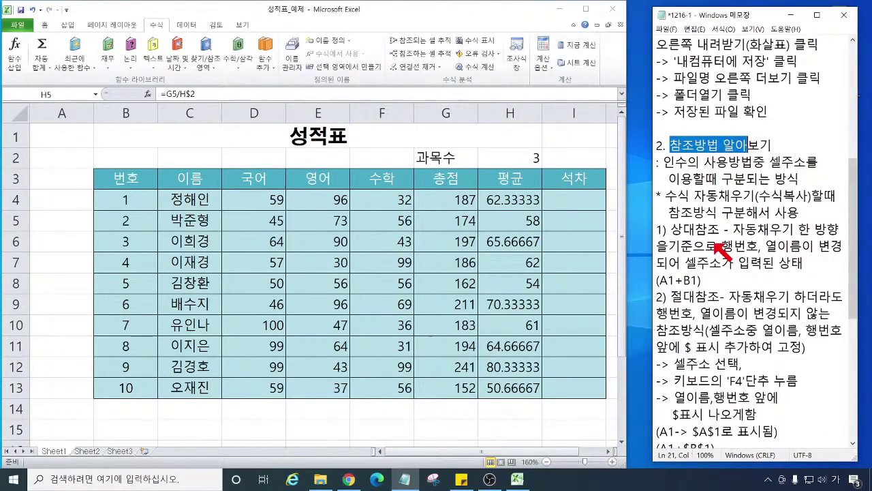
Step: Insert a blank line after "(A1+B1)" and another after "(A1+$B$1)" to separate the three reference-type sections
click(715, 281)
key(Return)
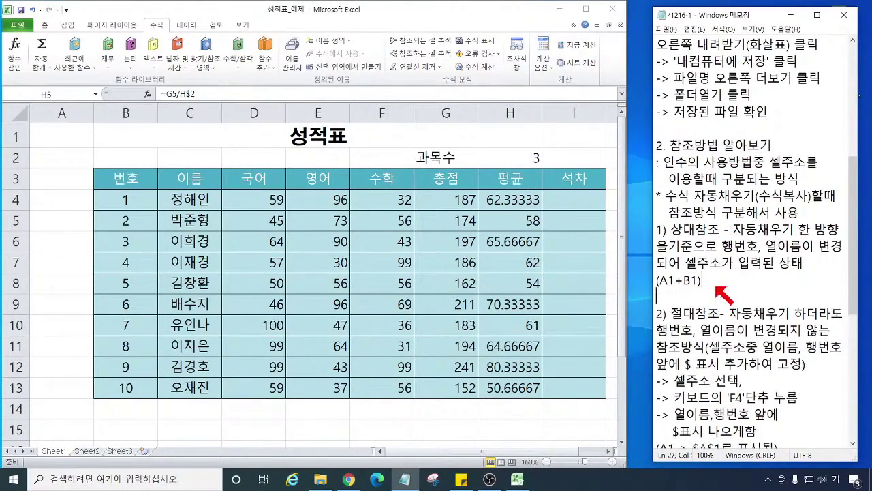
scroll(722, 300, down, 2)
click(728, 368)
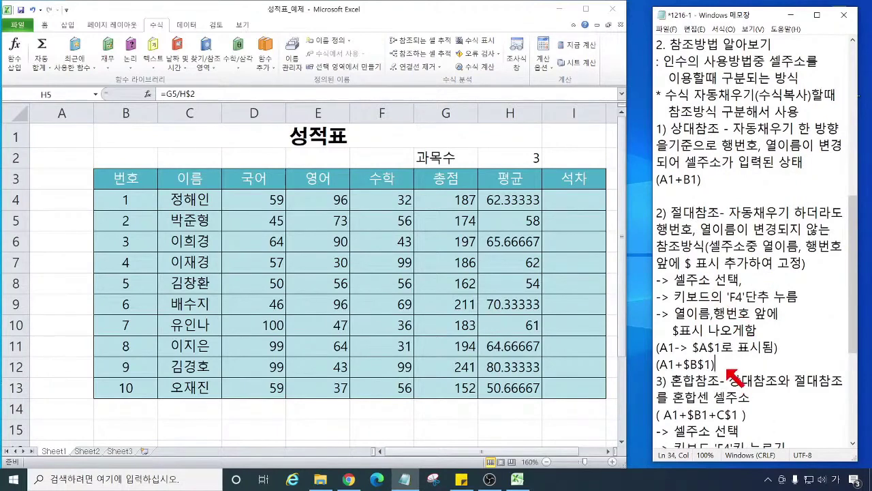
key(Return)
Step: Highlight the whole "3) 혼합참조" section, clear the highlight and review the notes back up to "1) 상대참조"
scroll(736, 259, down, 4)
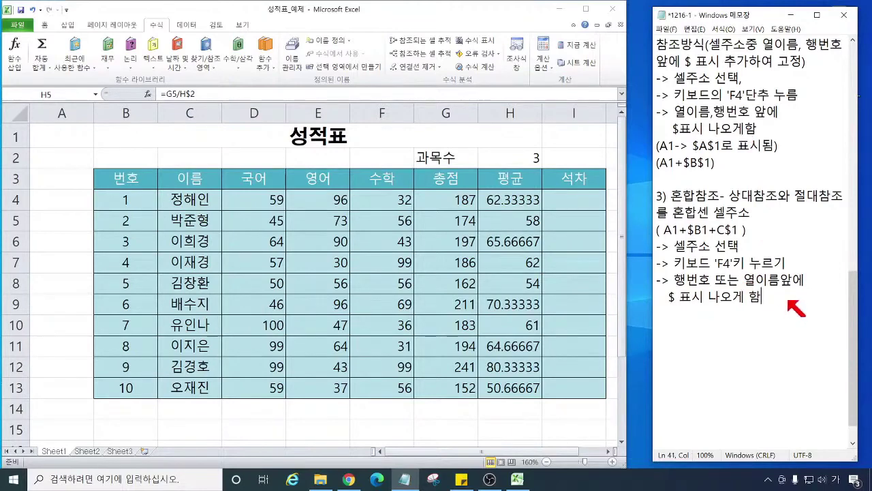
drag(788, 302, 661, 203)
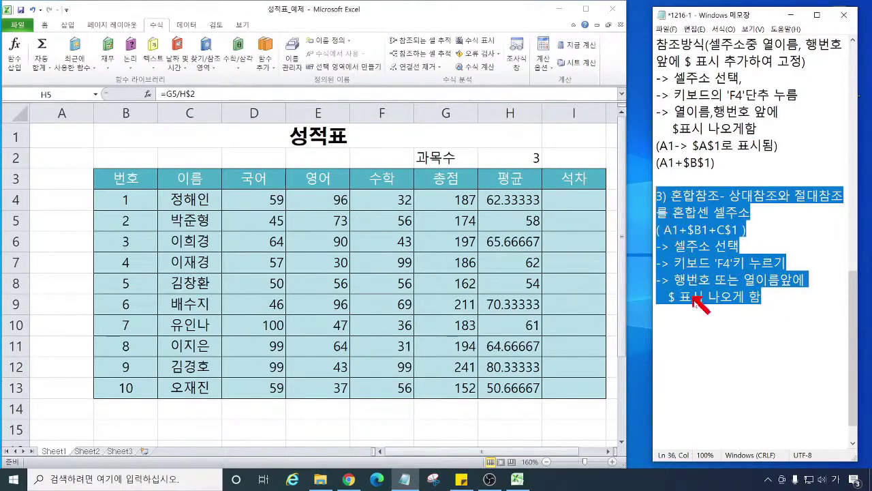
click(770, 163)
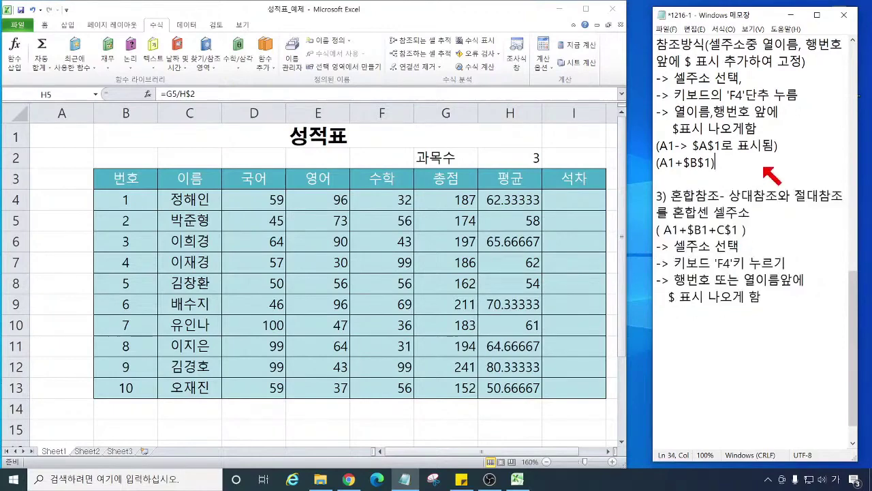
scroll(769, 163, up, 3)
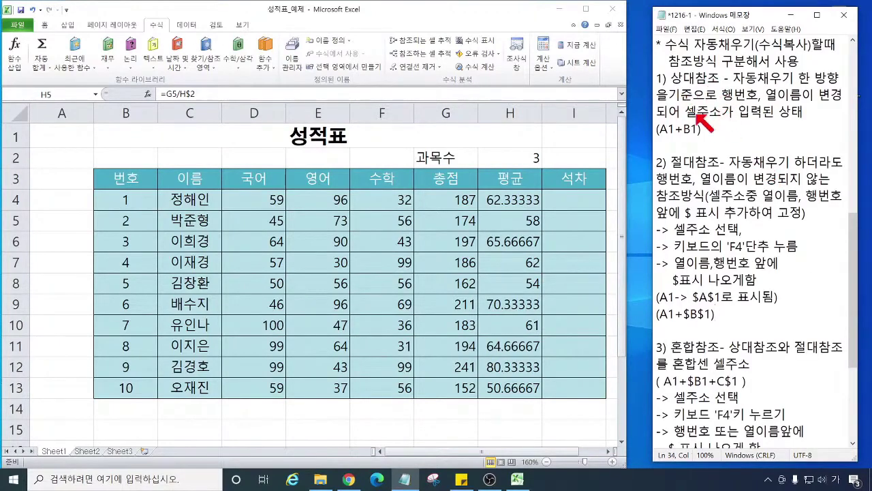